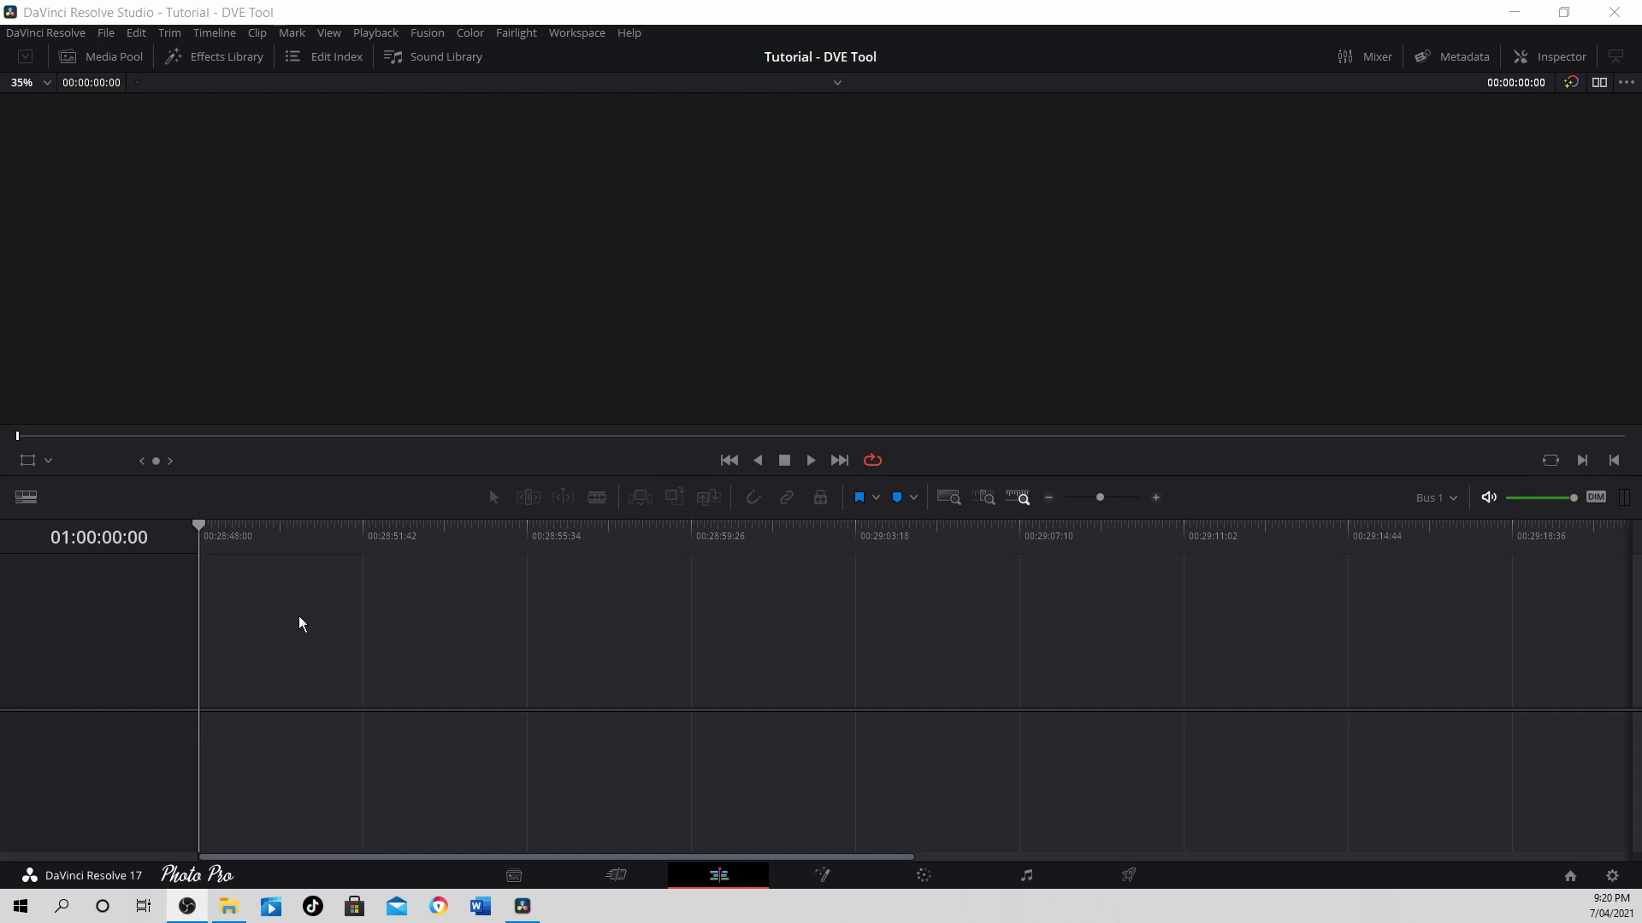
# Add the clips Chef 5, Chef 4 and Chef 3 to a new timeline and delete their audio clips
pyautogui.click(107, 67)
pyautogui.moveTo(174, 286); pyautogui.dragTo(203, 689)
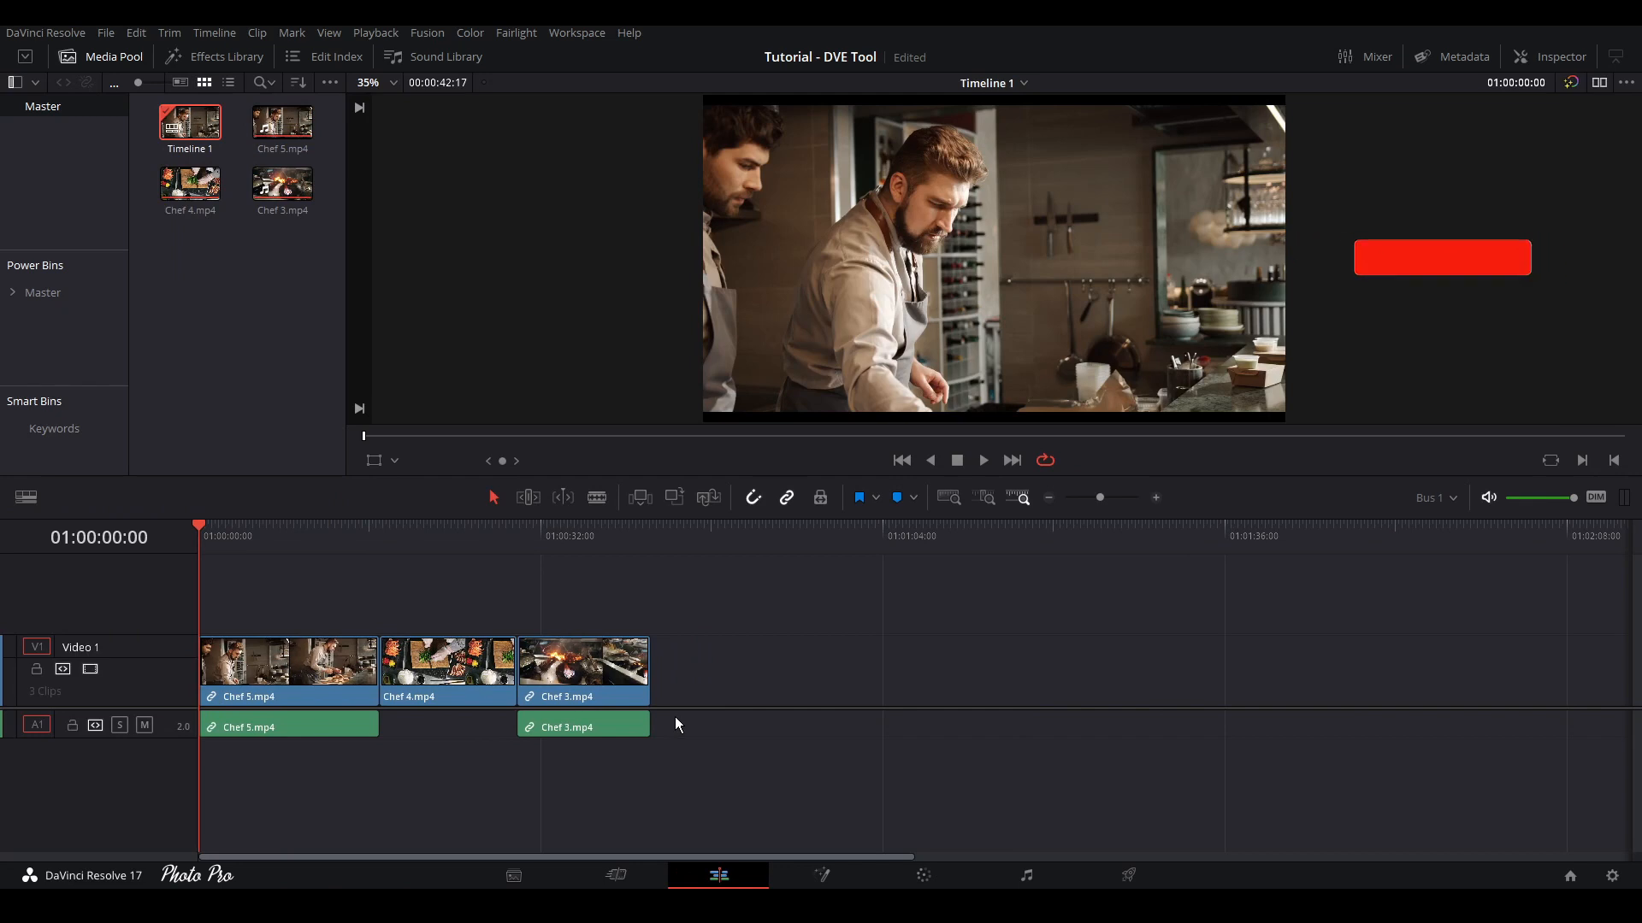
pyautogui.moveTo(681, 717); pyautogui.dragTo(281, 759)
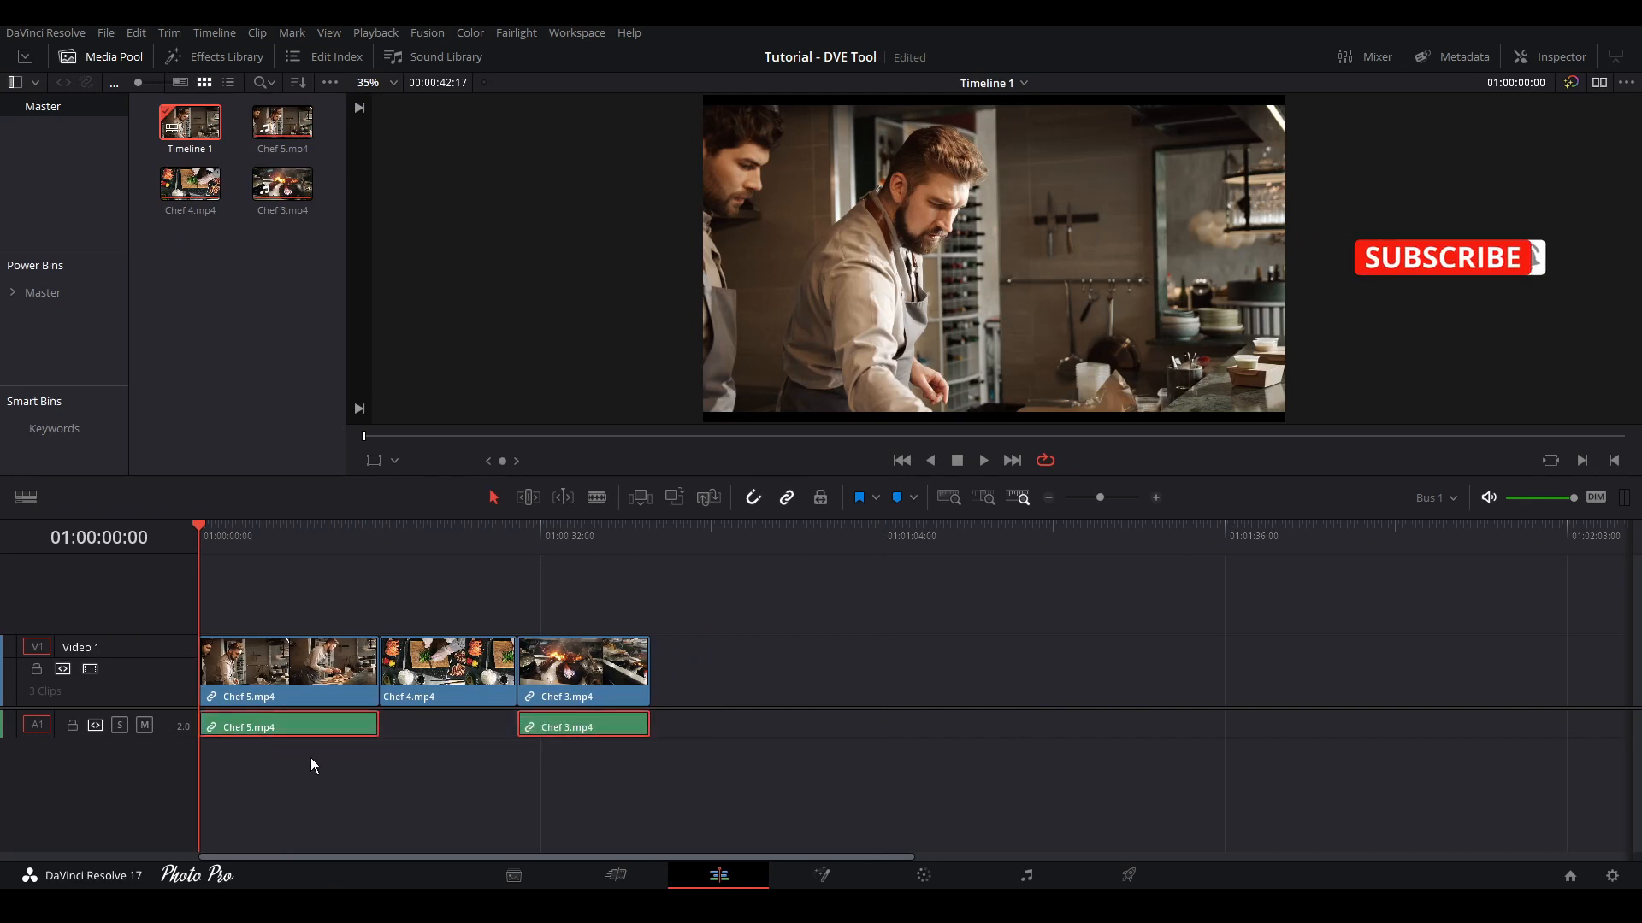
pyautogui.press('Delete')
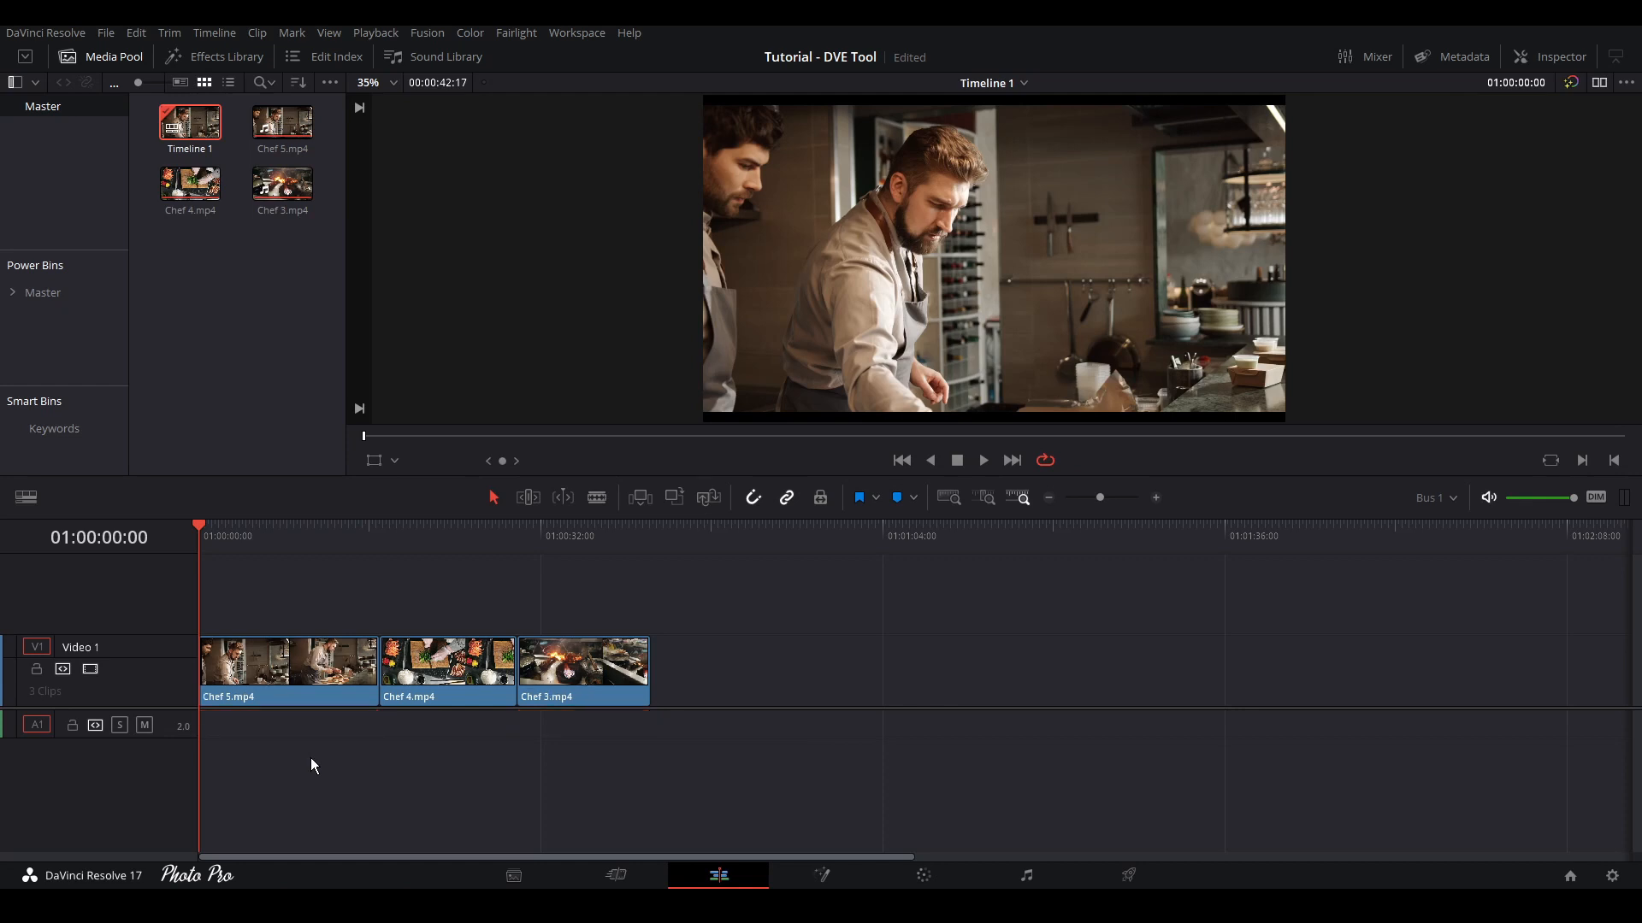
# Stack the clips at the timeline start, with Chef 4 on Video 2 and Chef 3 on Video 3 above Chef 5
pyautogui.click(378, 705)
pyautogui.moveTo(681, 708); pyautogui.dragTo(586, 828)
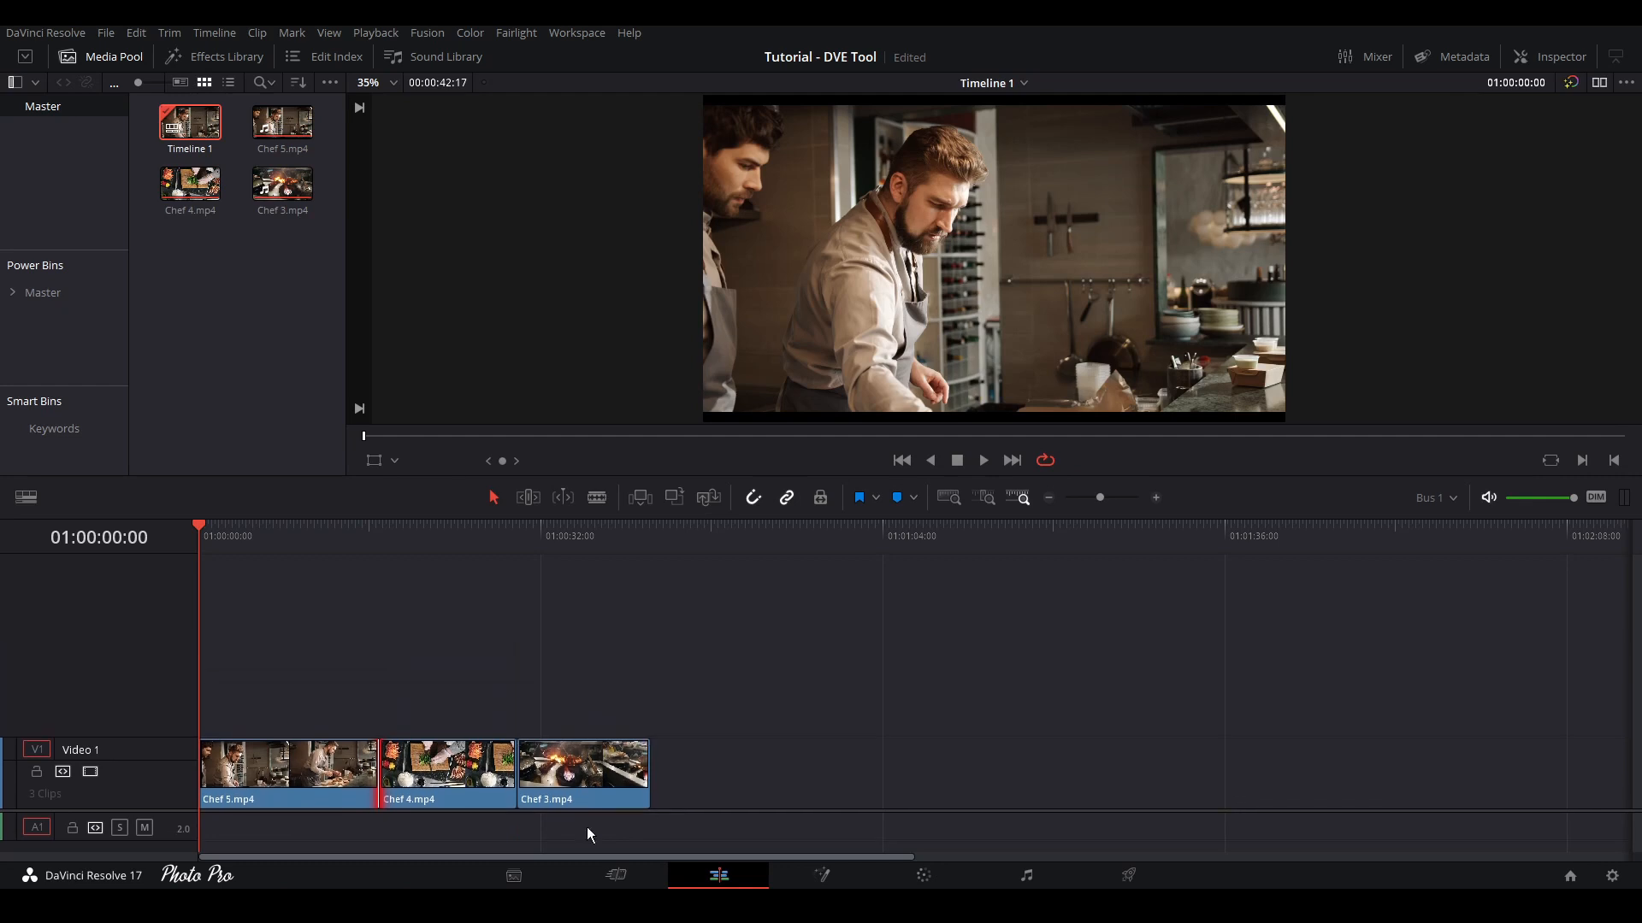
pyautogui.moveTo(449, 777); pyautogui.dragTo(268, 660)
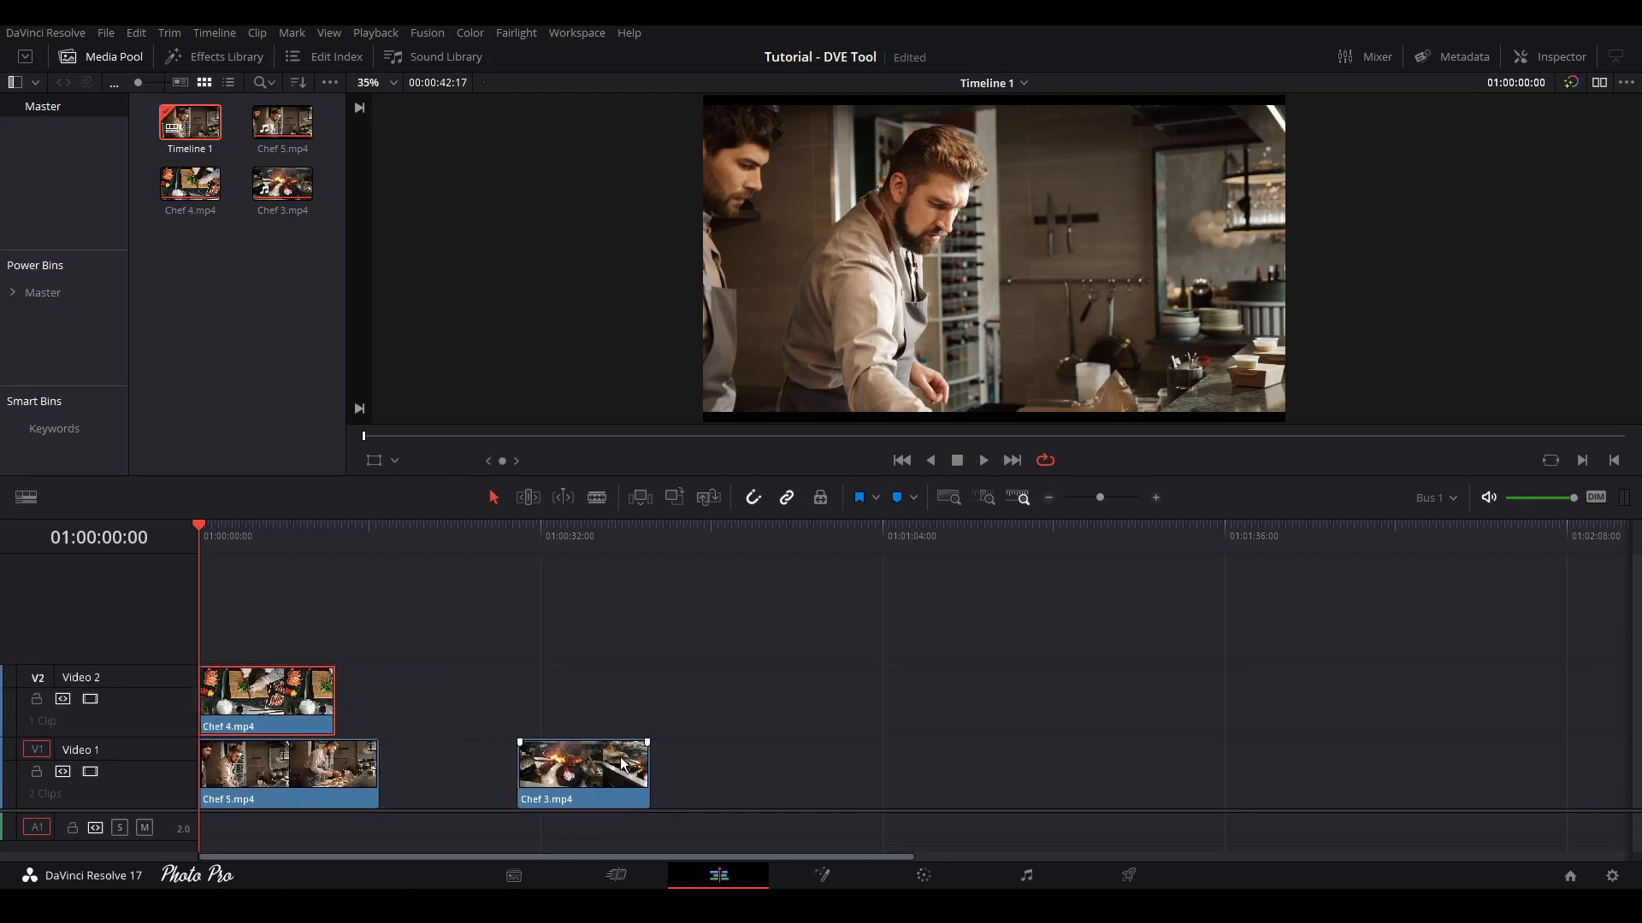
pyautogui.moveTo(610, 753); pyautogui.dragTo(237, 579)
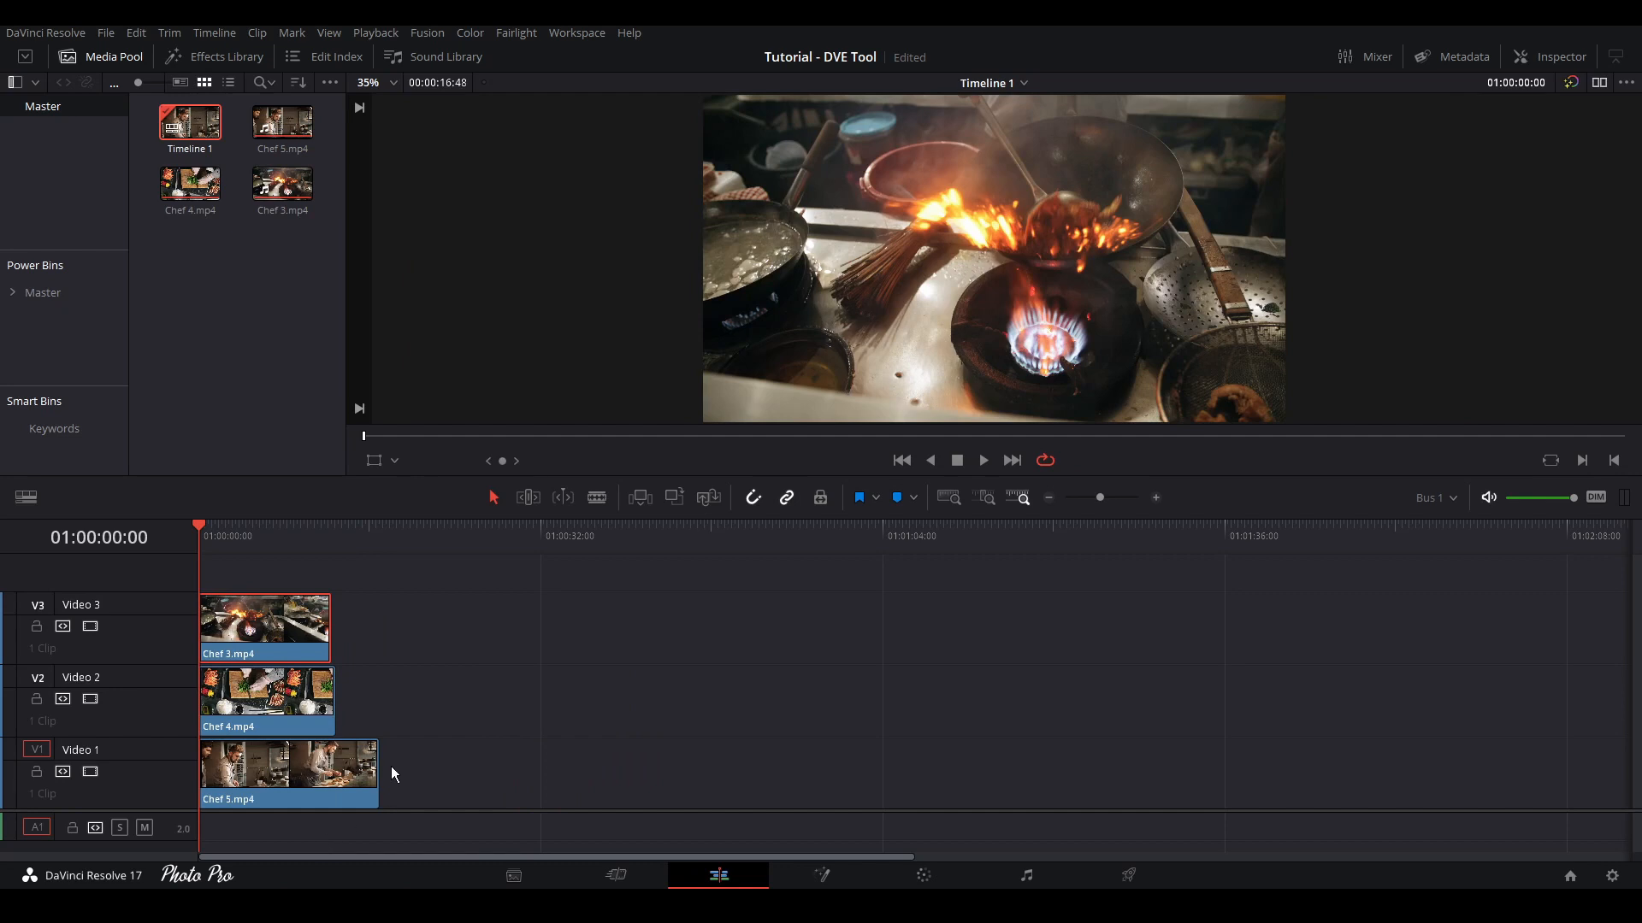
# Trim the ends of Chef 5 and Chef 4 to match the end of Chef 3
pyautogui.moveTo(376, 773); pyautogui.dragTo(338, 772)
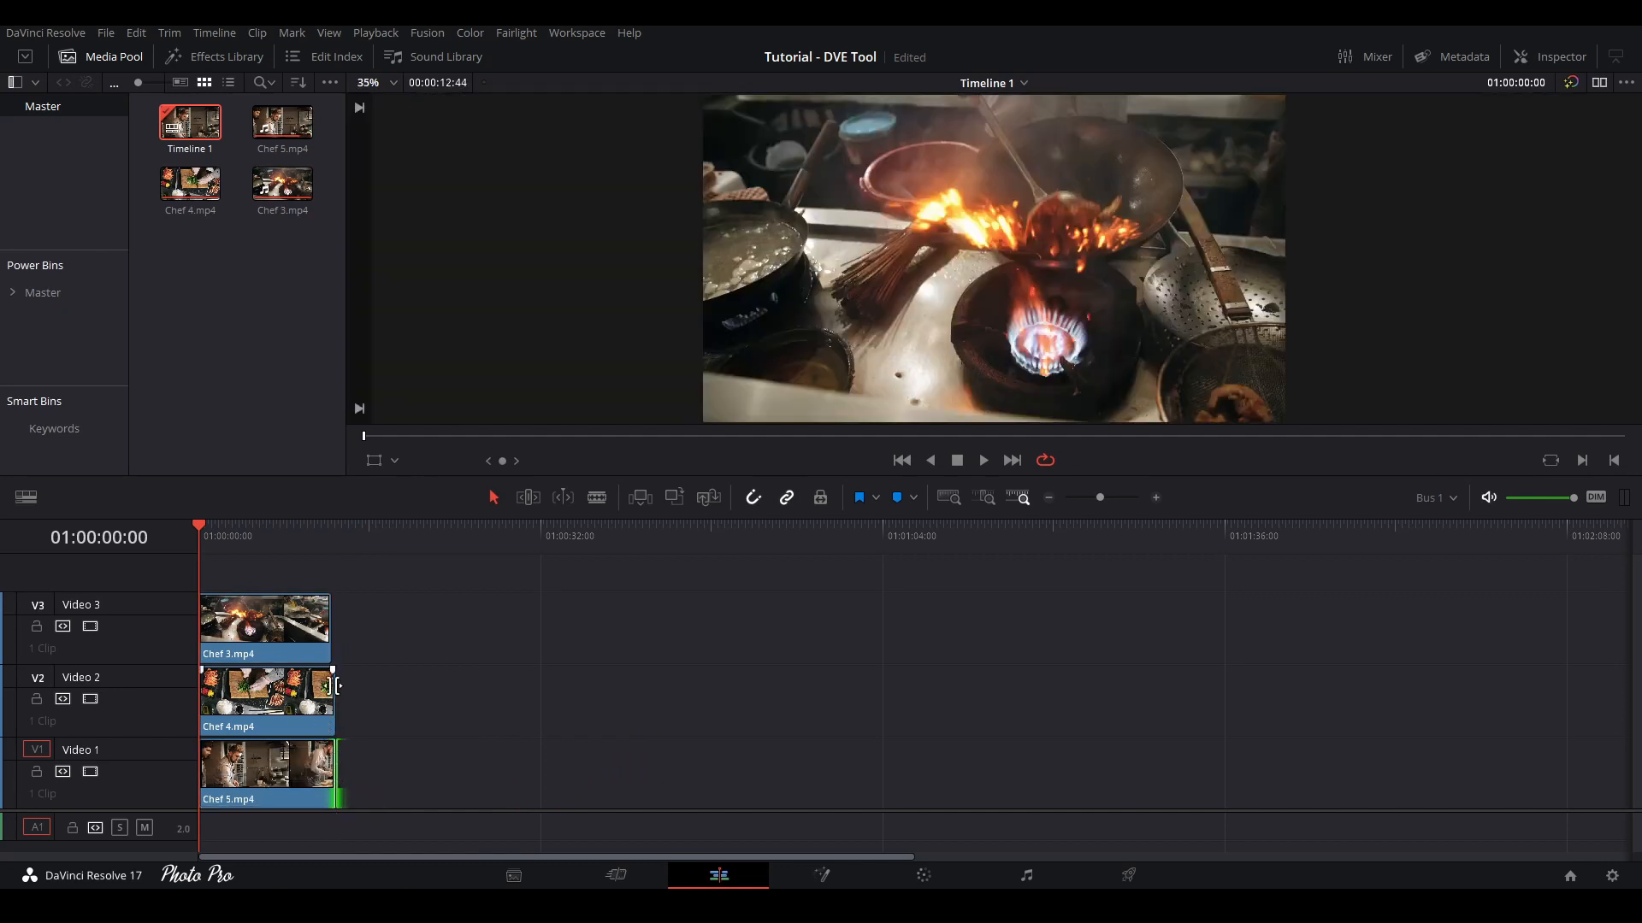
pyautogui.moveTo(340, 701); pyautogui.dragTo(338, 702)
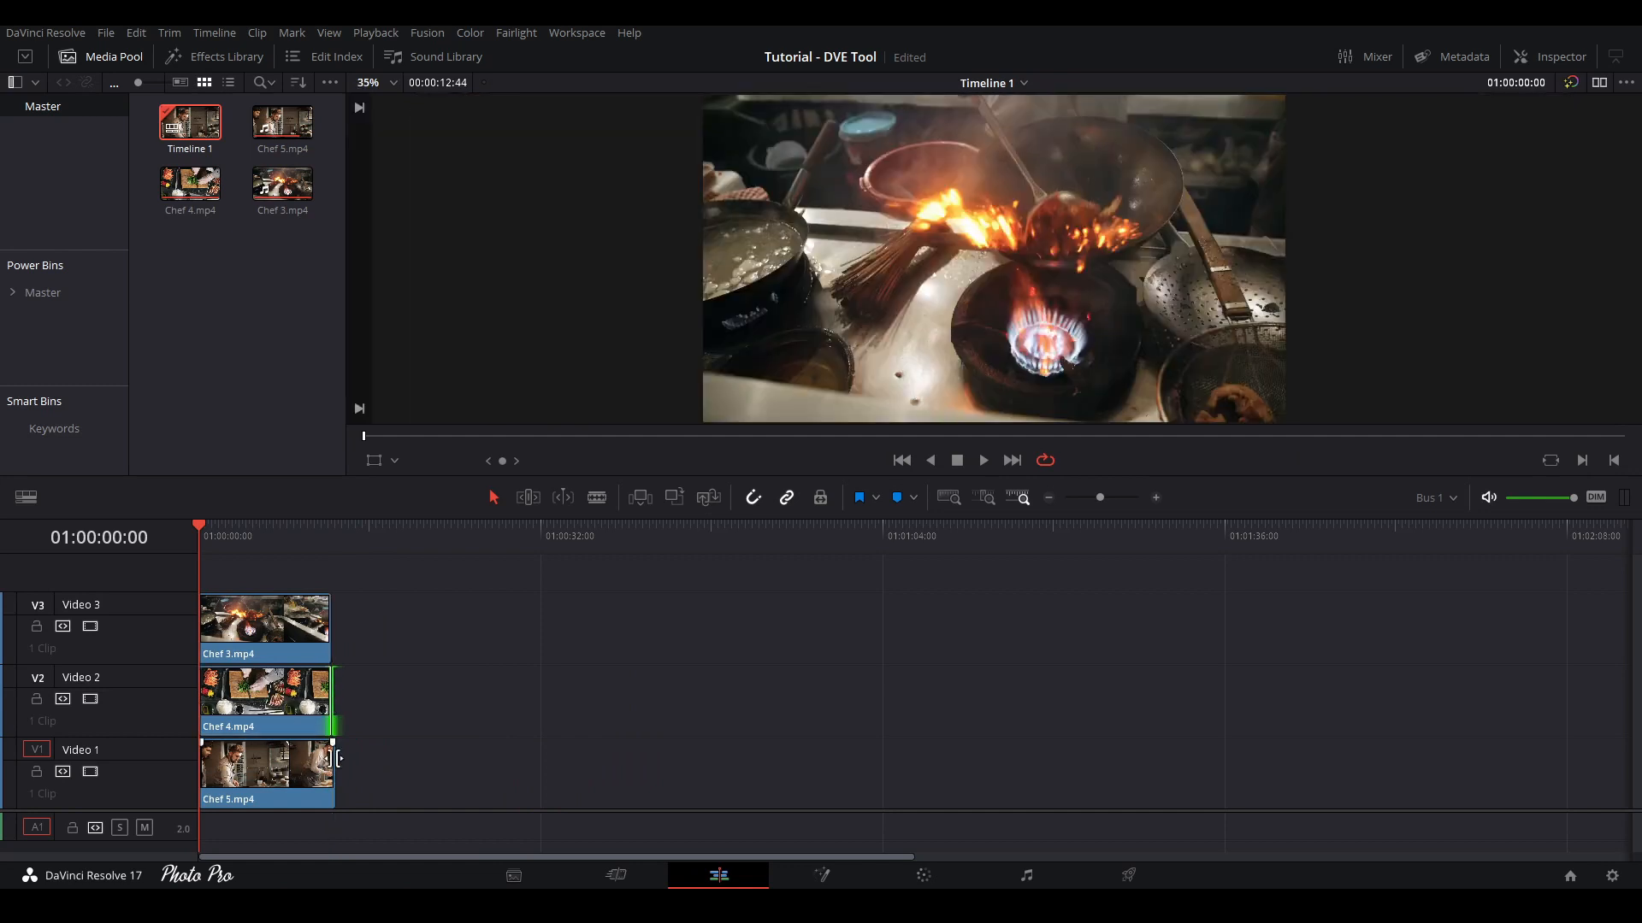
pyautogui.moveTo(336, 766); pyautogui.dragTo(330, 771)
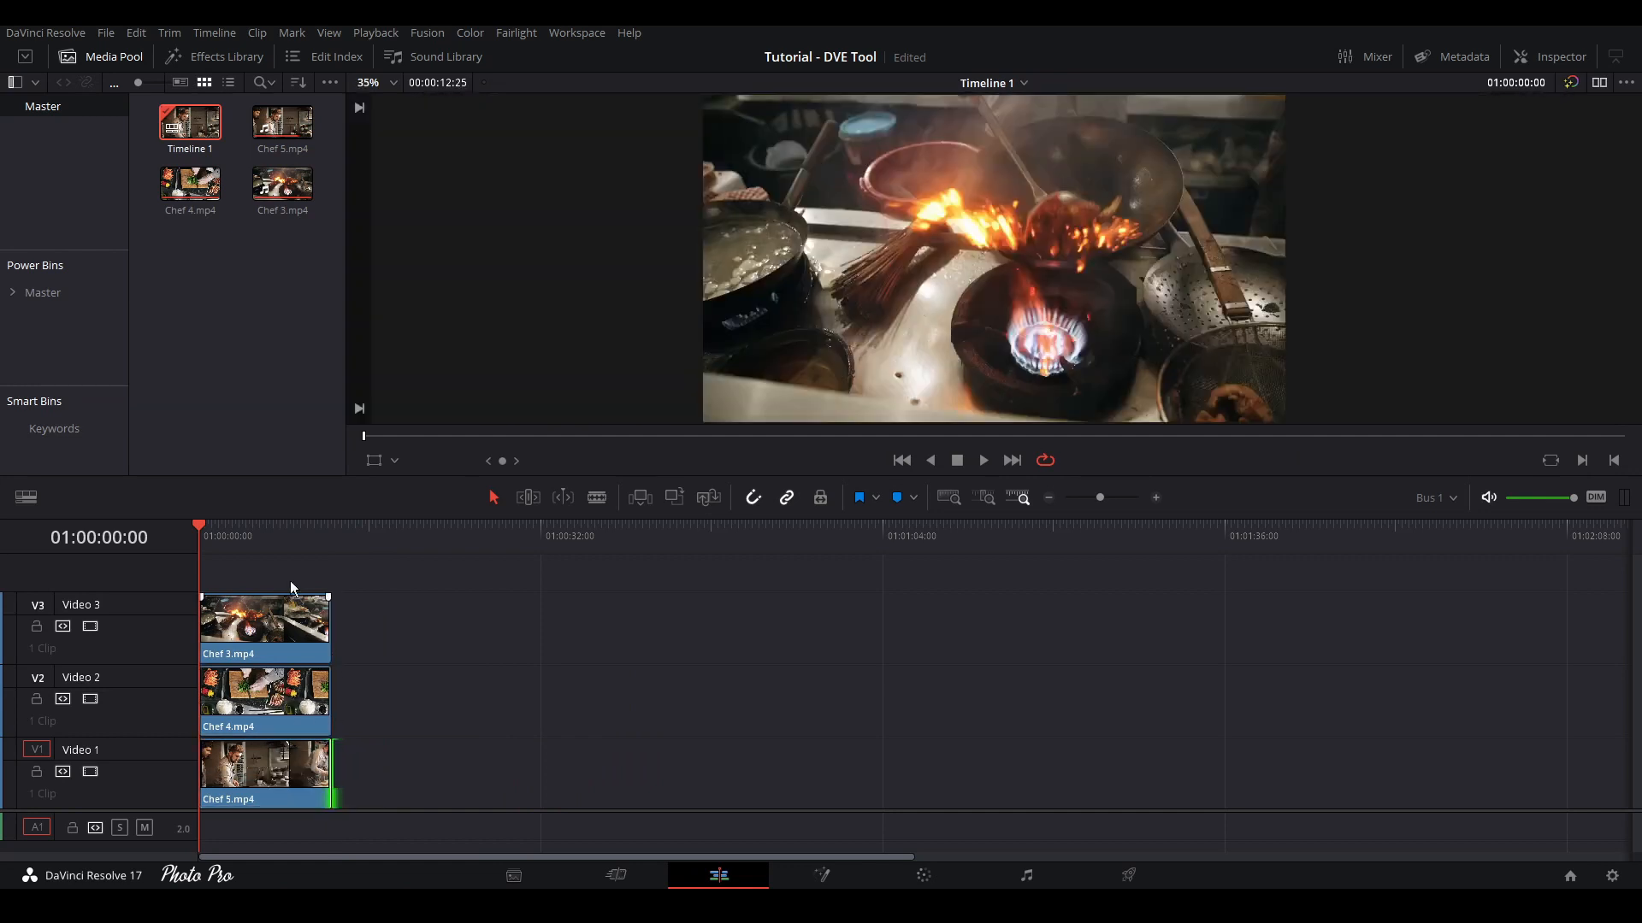
# Apply the DVE Fusion effect to the Chef 3 clip on Video 3 and the Chef 4 clip on Video 2
pyautogui.click(96, 55)
pyautogui.click(218, 57)
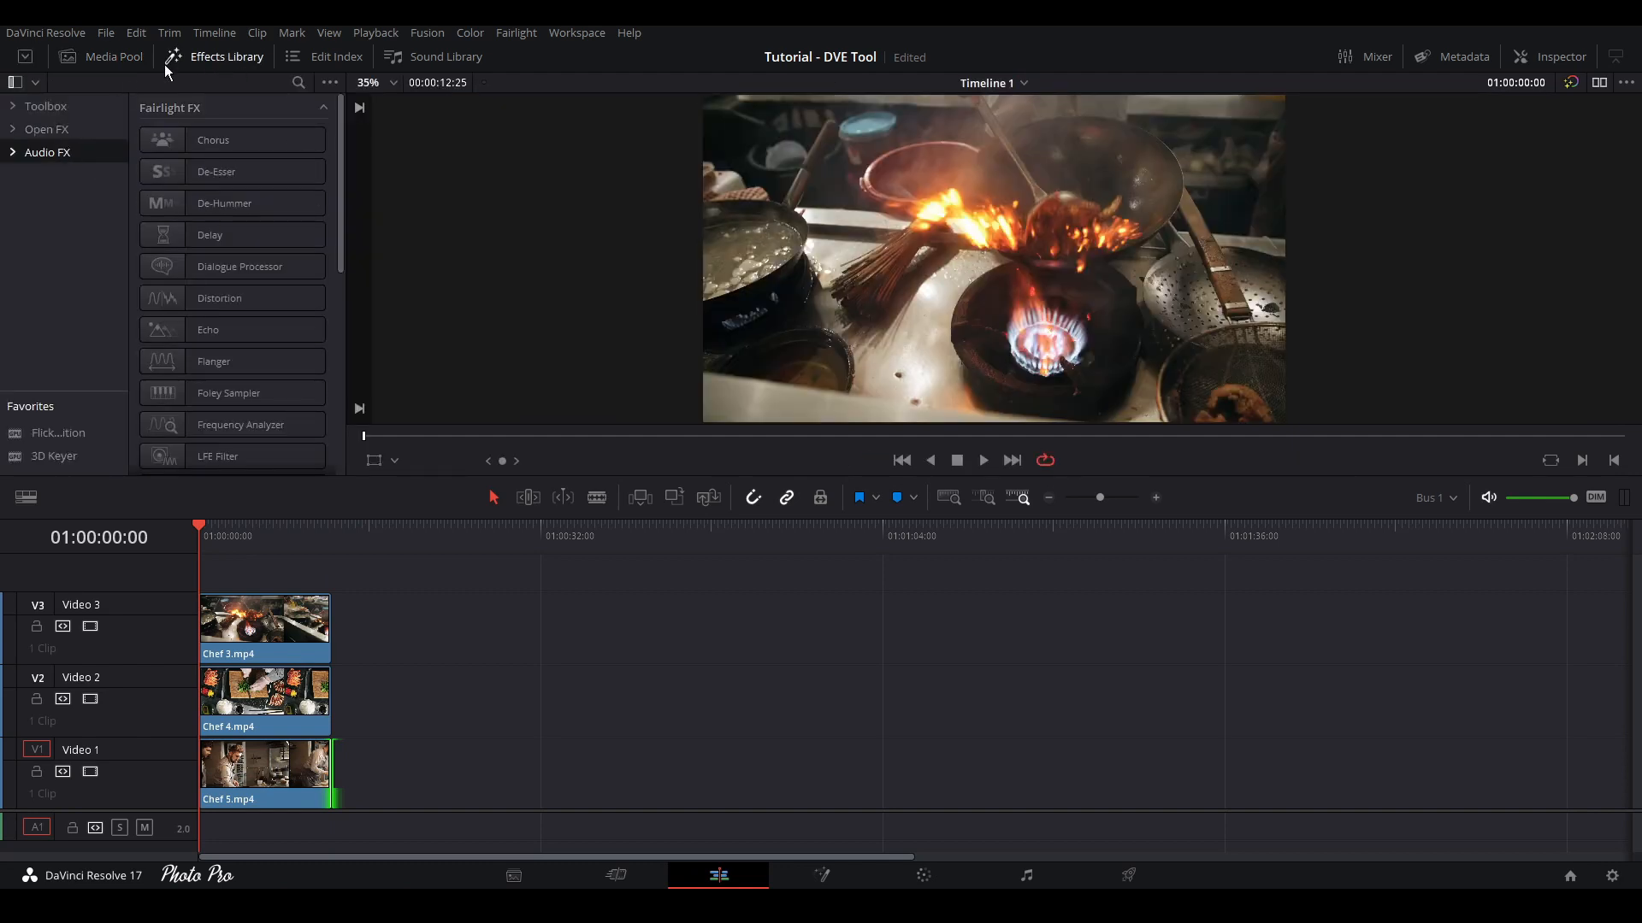
pyautogui.click(46, 106)
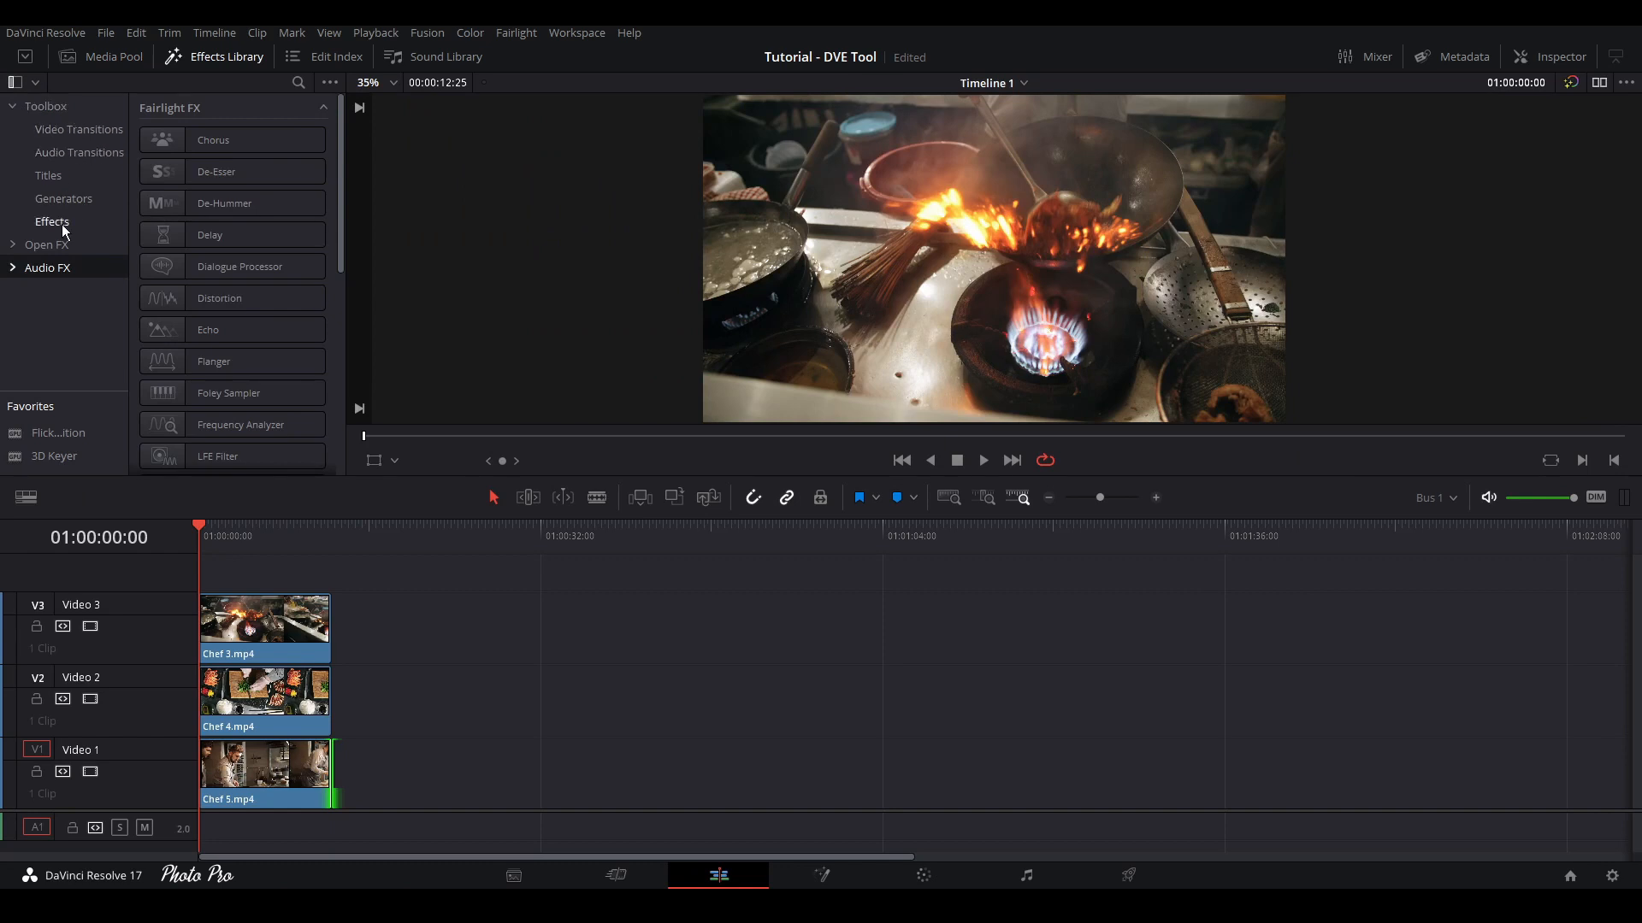
pyautogui.click(60, 224)
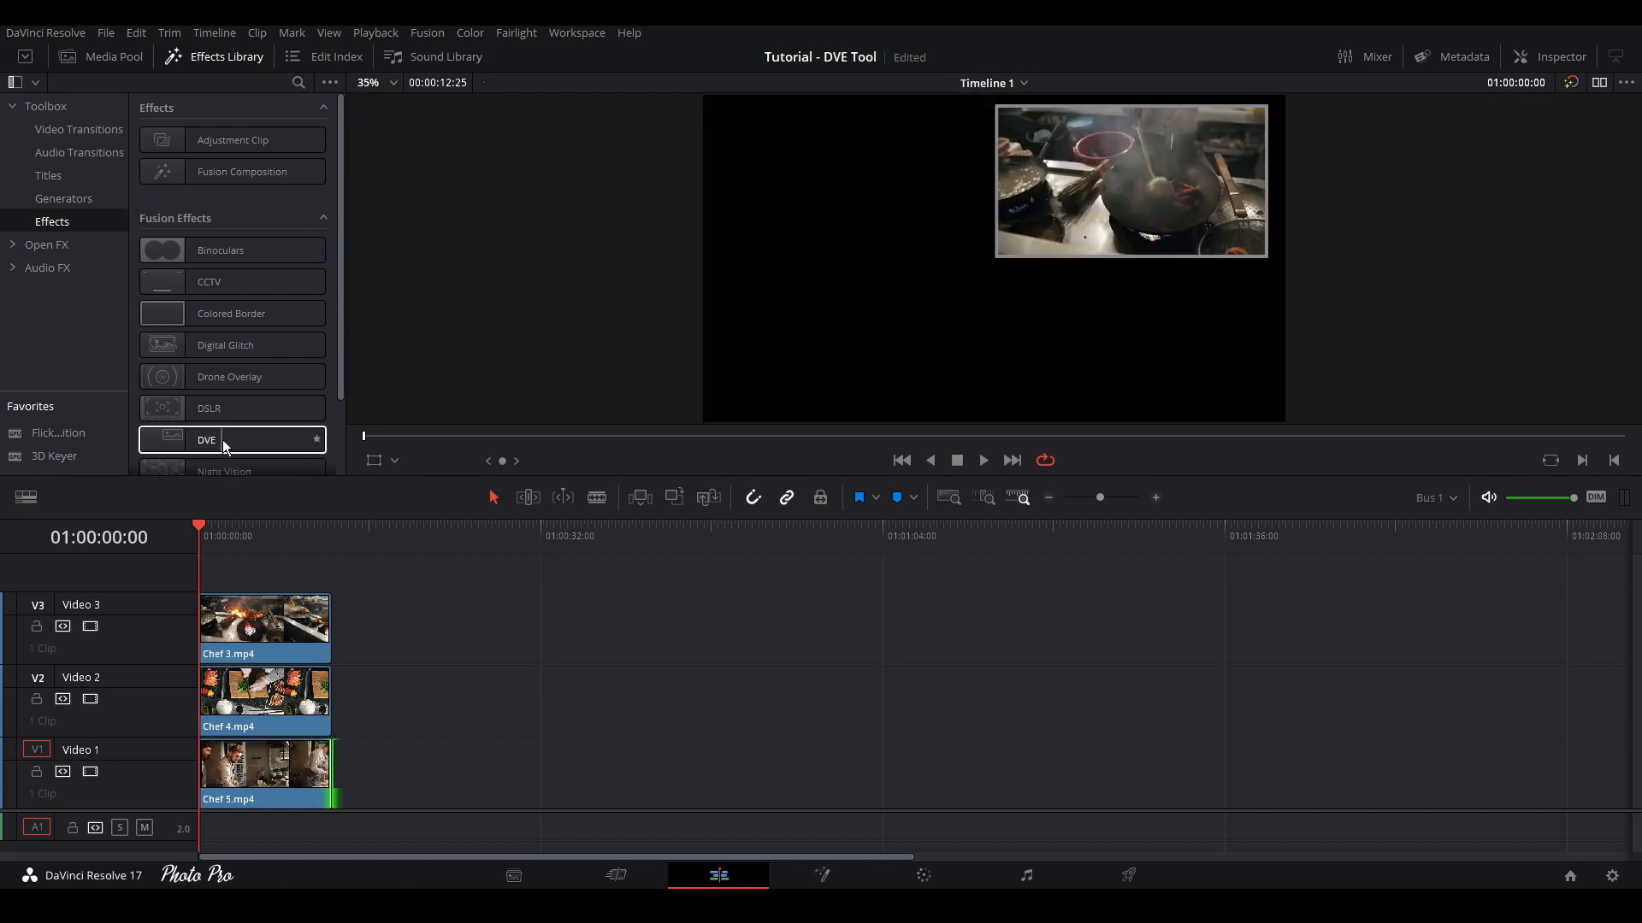
pyautogui.moveTo(231, 444); pyautogui.dragTo(240, 625)
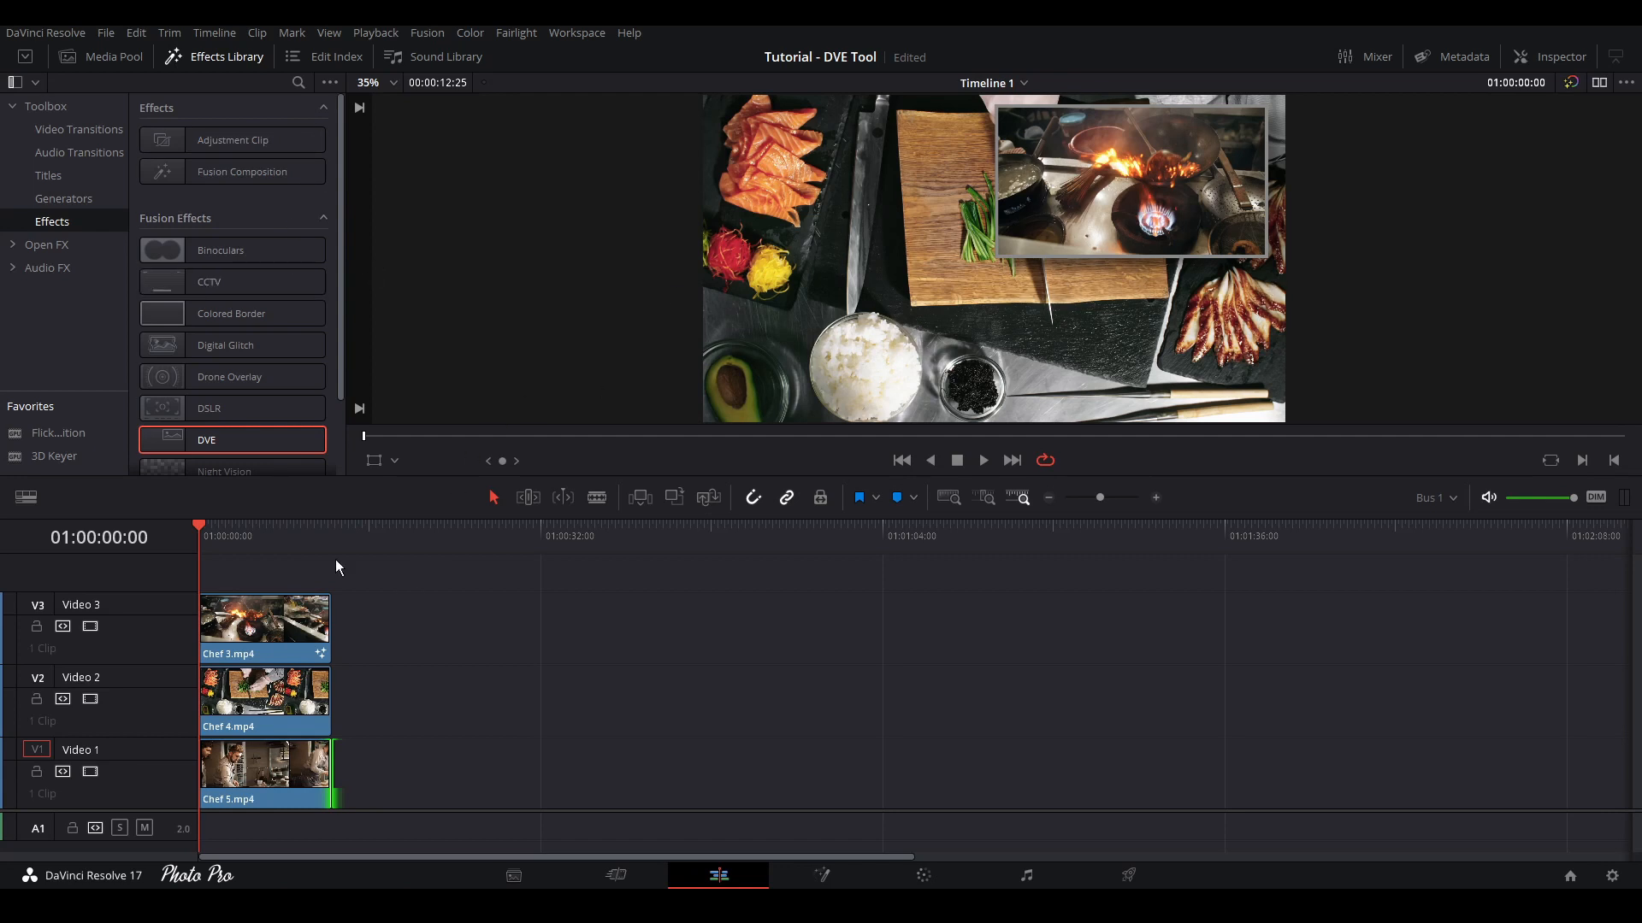
pyautogui.moveTo(221, 442); pyautogui.dragTo(296, 703)
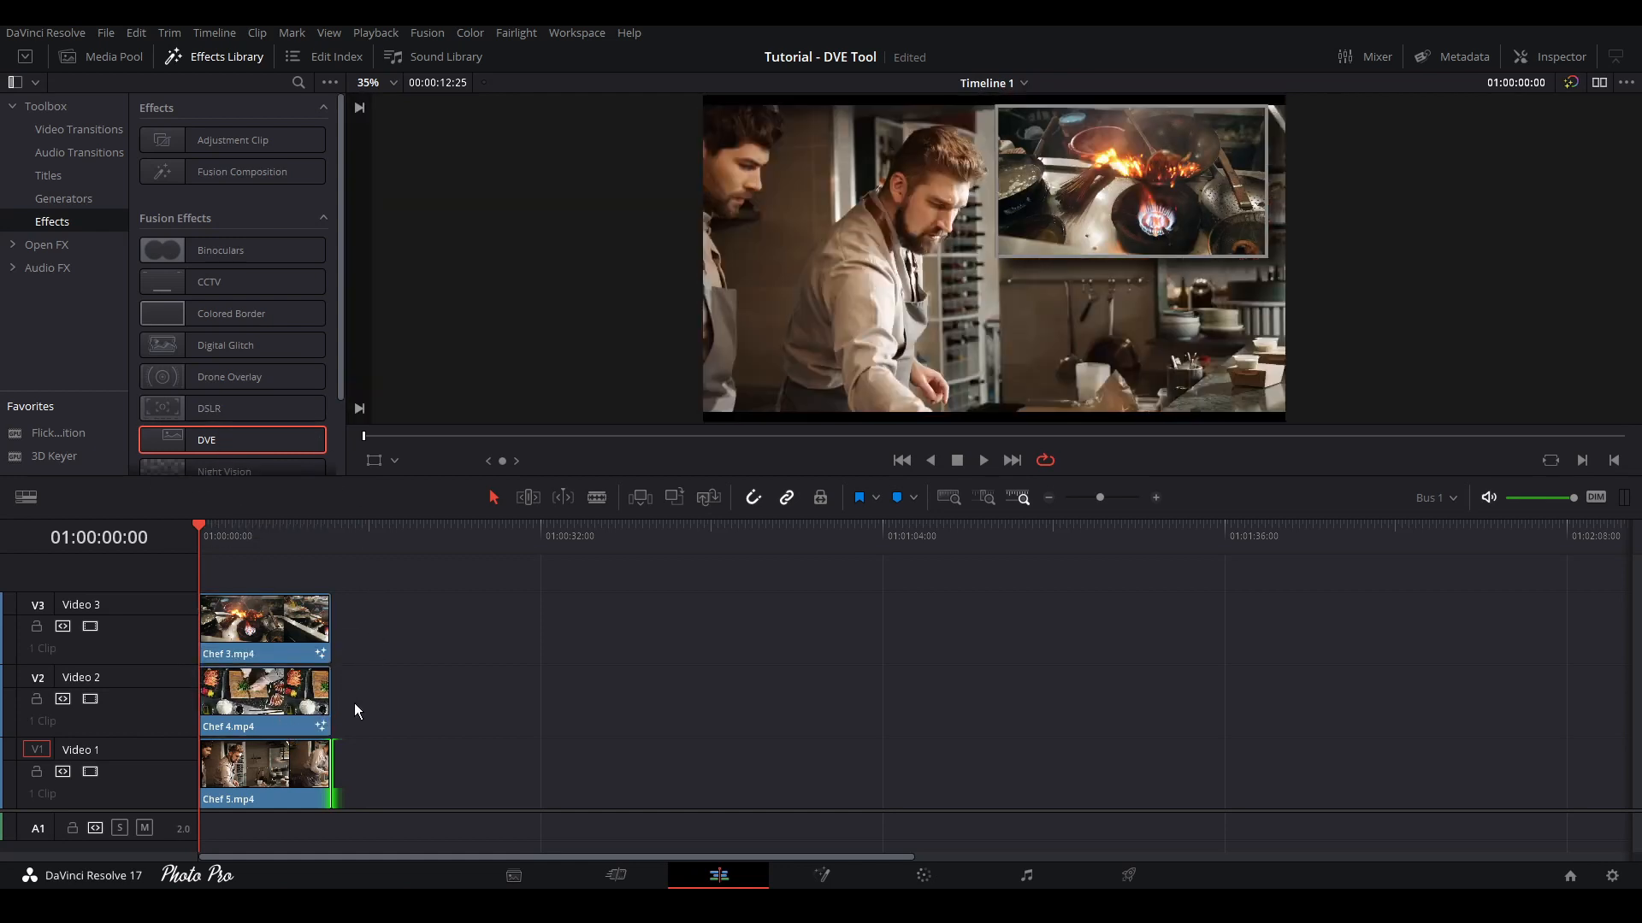
pyautogui.click(213, 60)
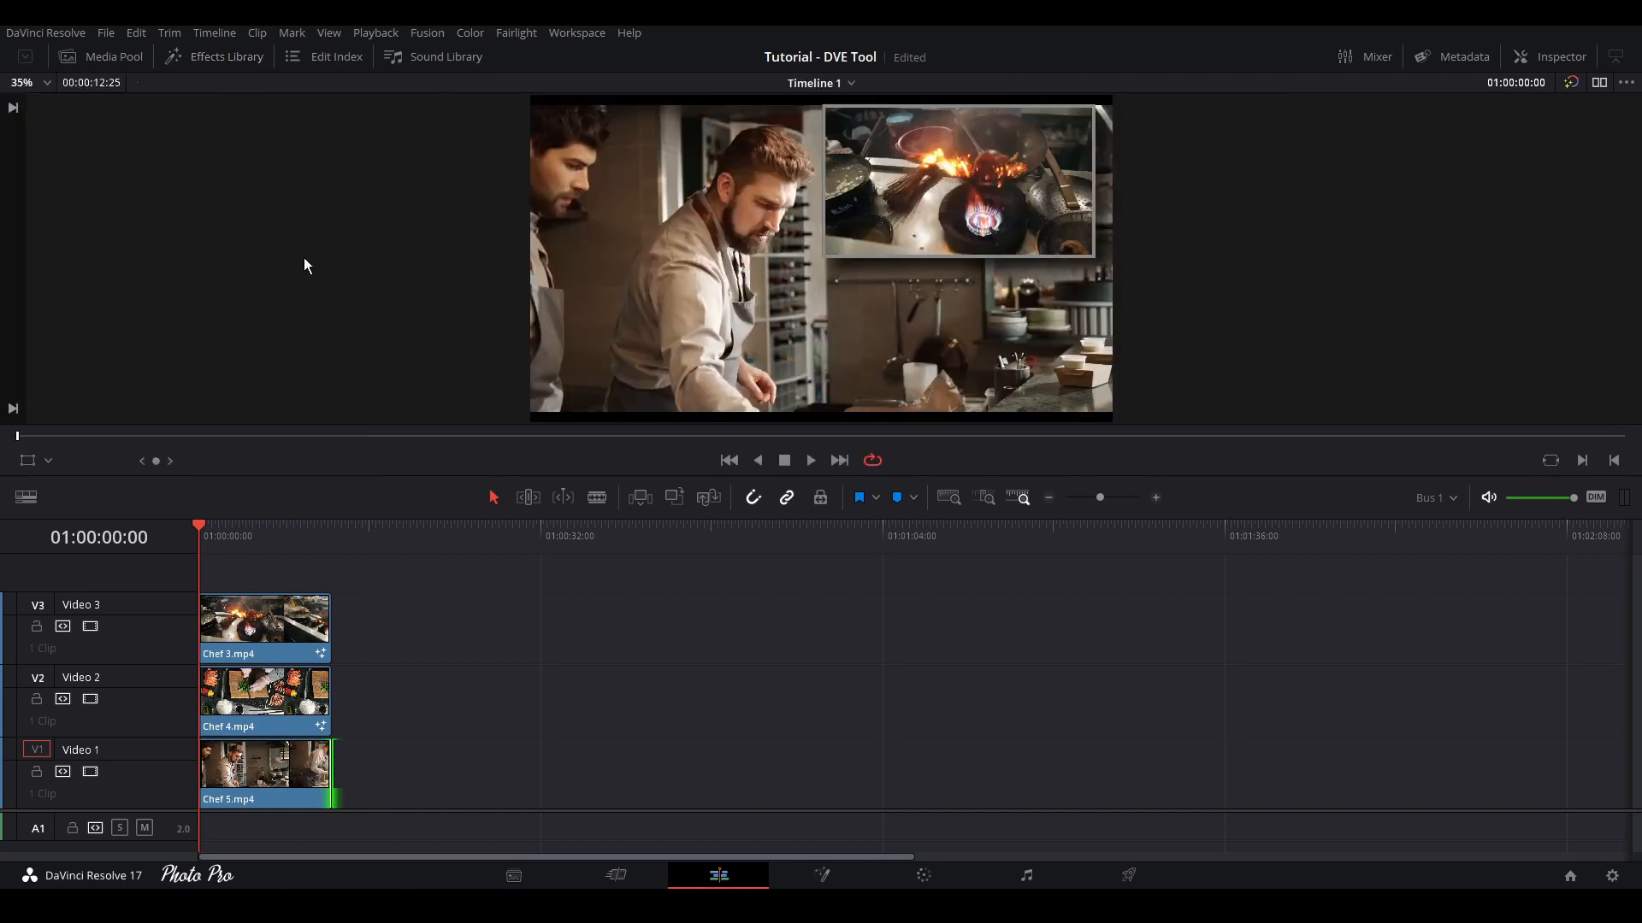
# Park the playhead at 01:00:02:28 and show Chef 3's DVE controls with the Pivot, Border and Drop Shadow groups expanded
pyautogui.click(258, 535)
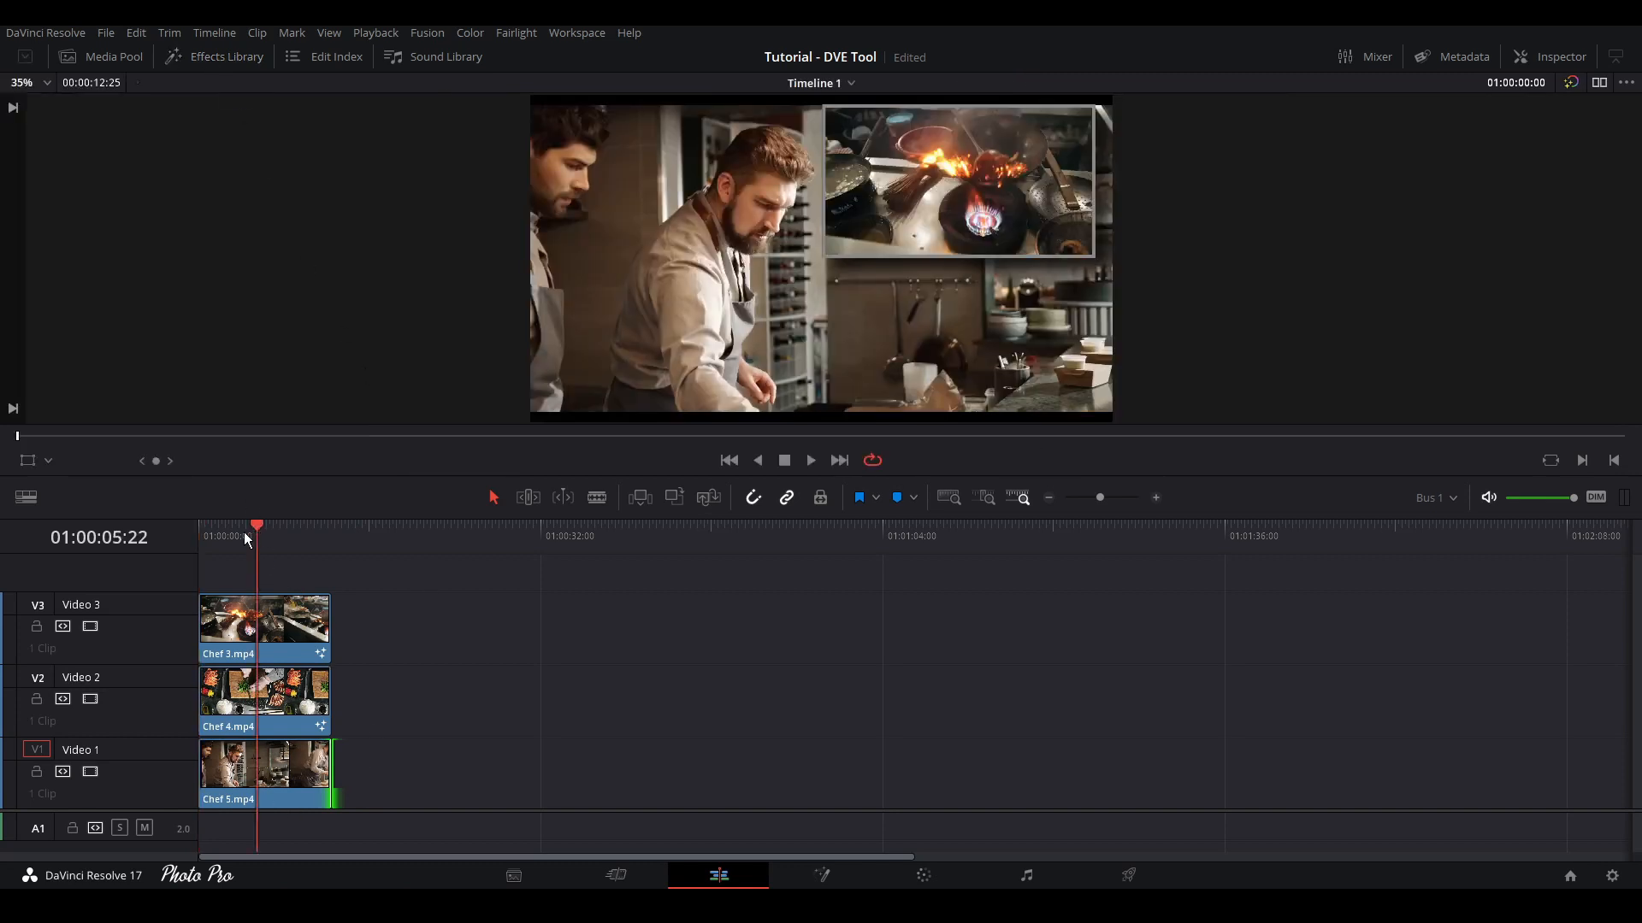
pyautogui.click(226, 538)
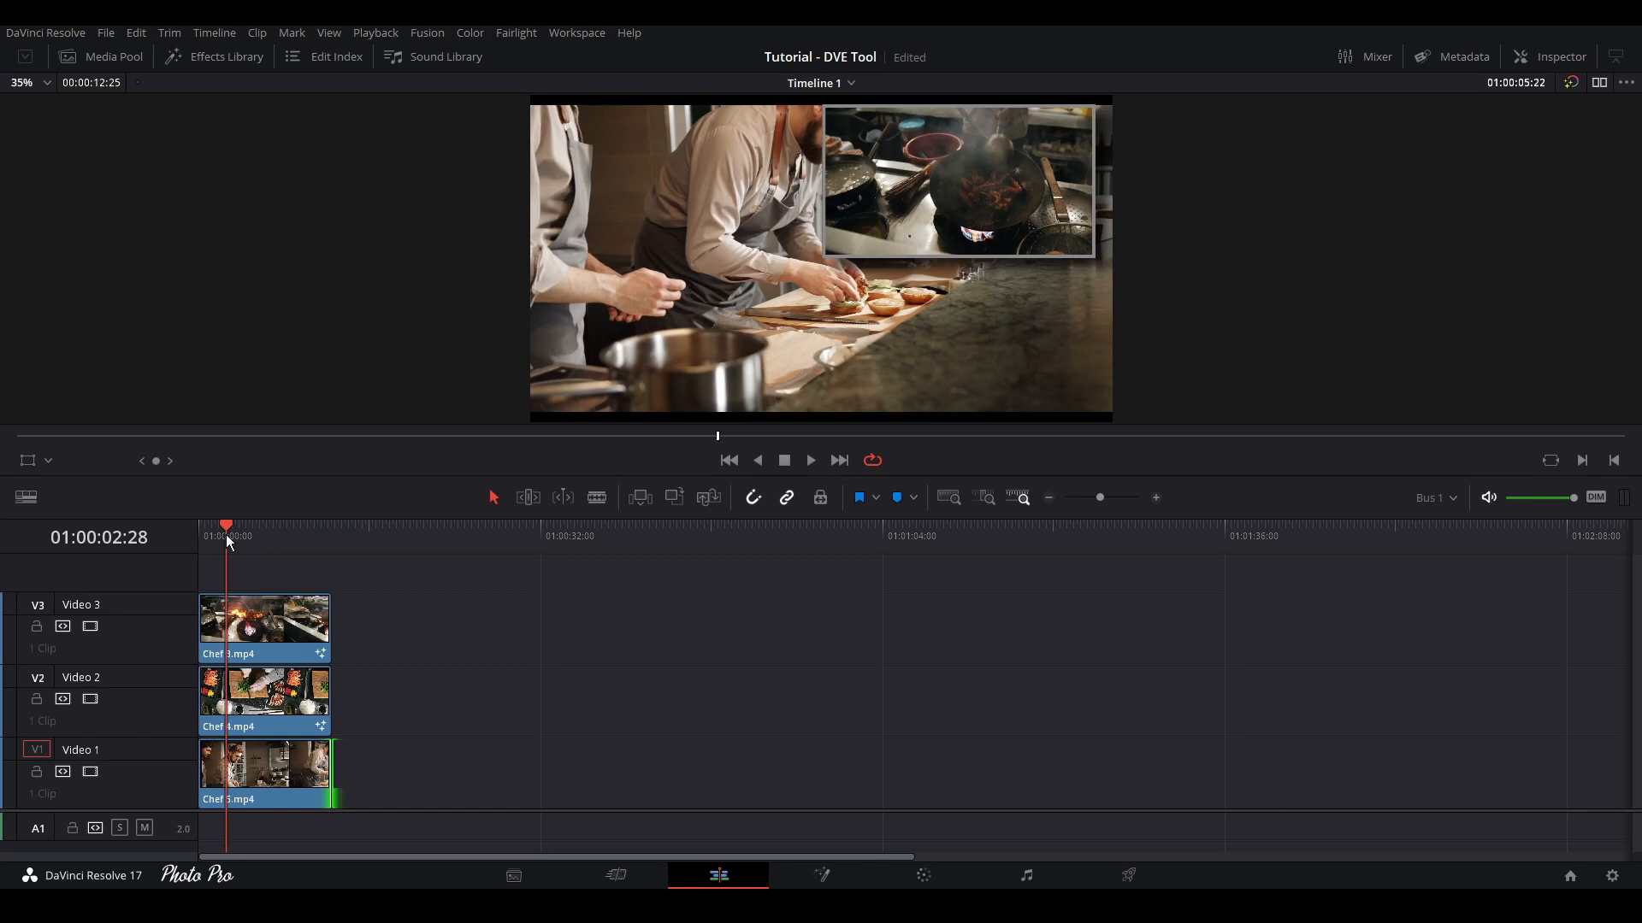
pyautogui.click(288, 643)
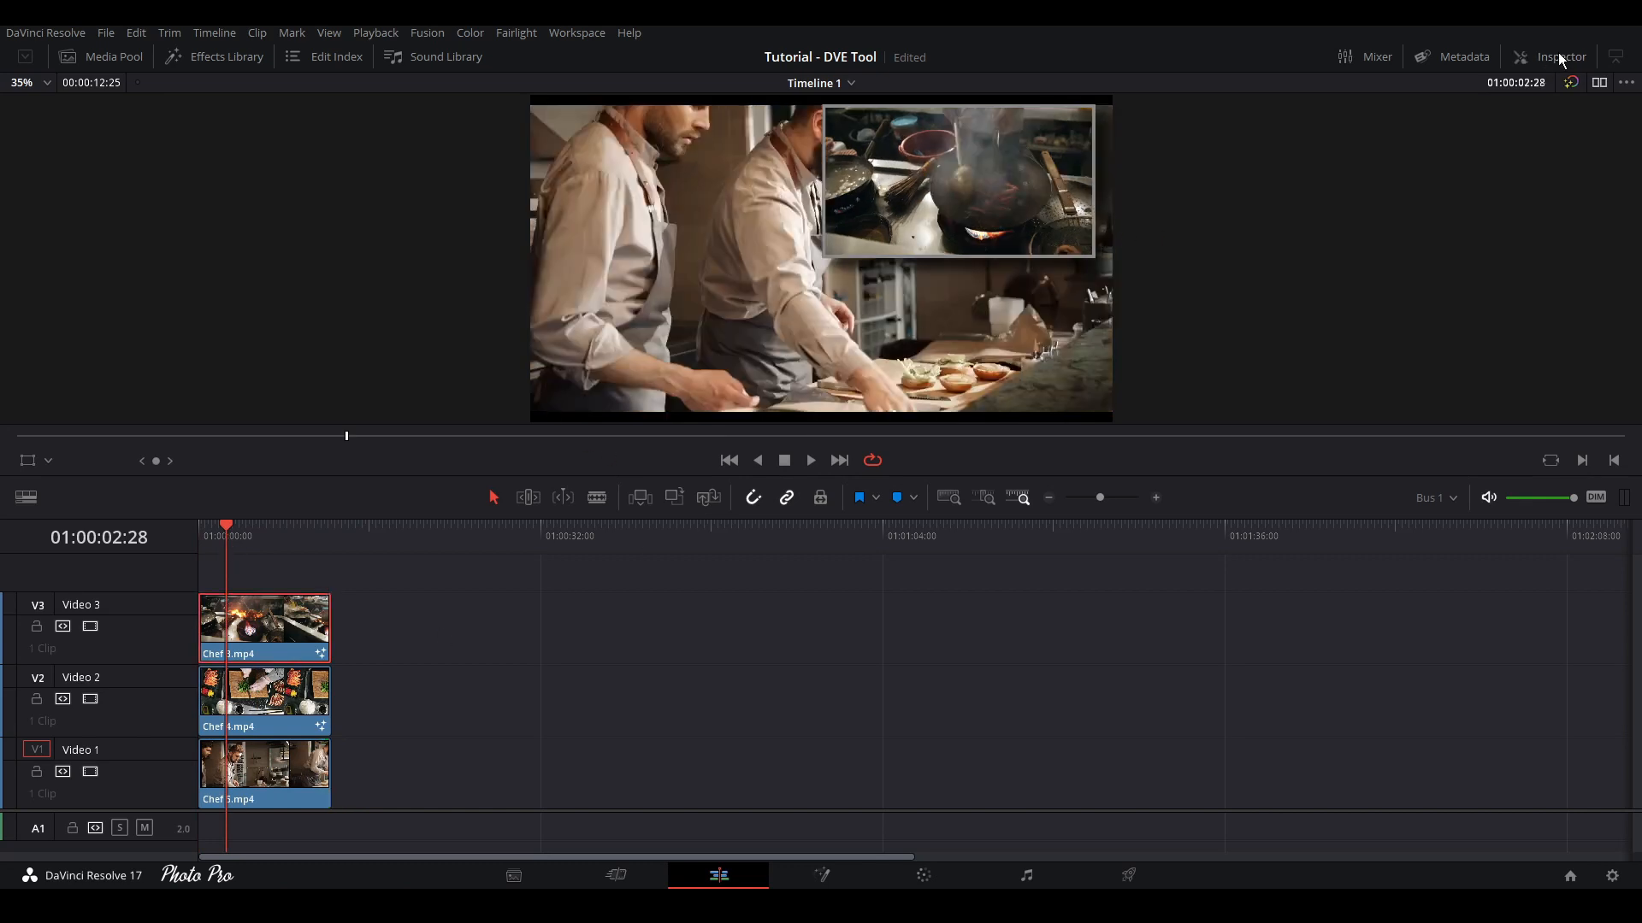
pyautogui.click(1558, 55)
pyautogui.click(1429, 118)
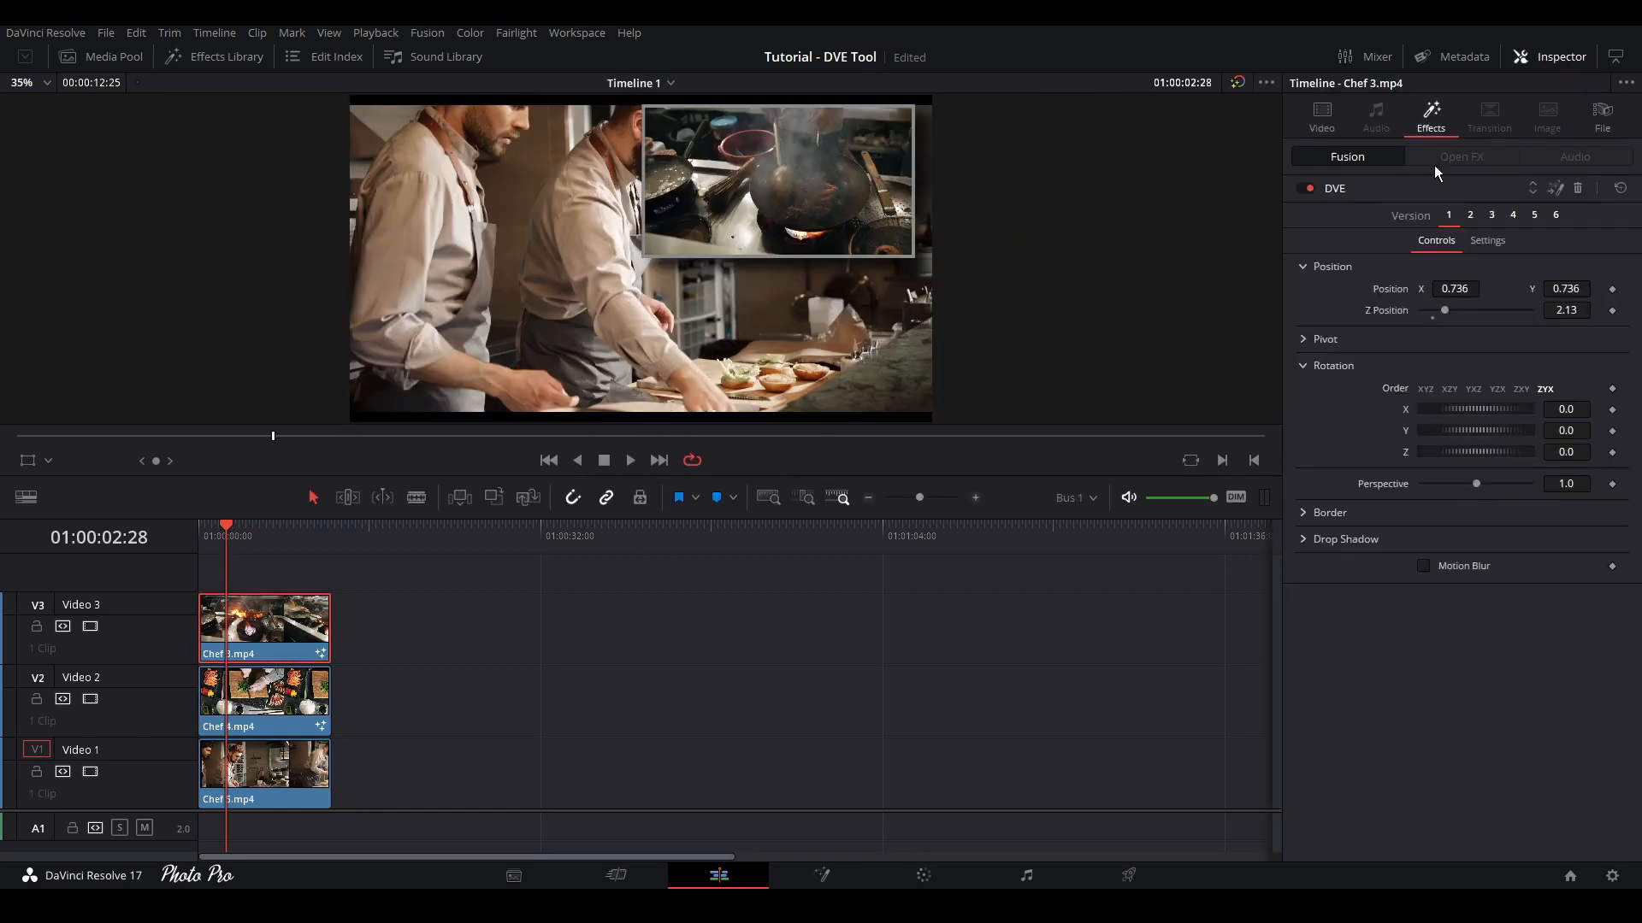
pyautogui.click(1303, 341)
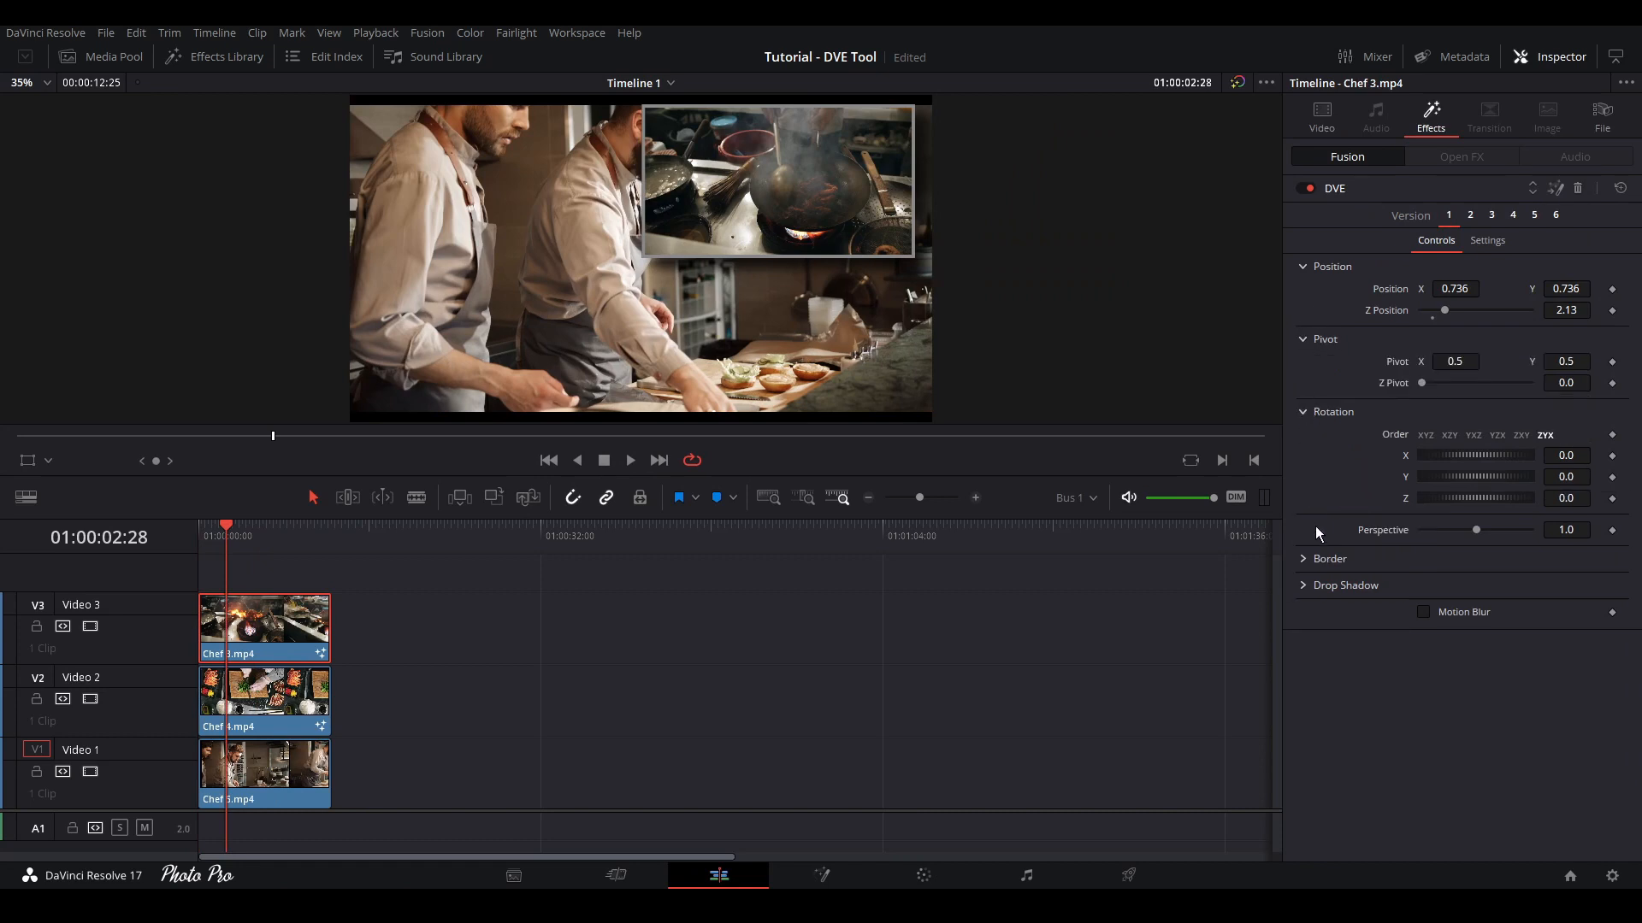
pyautogui.click(1303, 560)
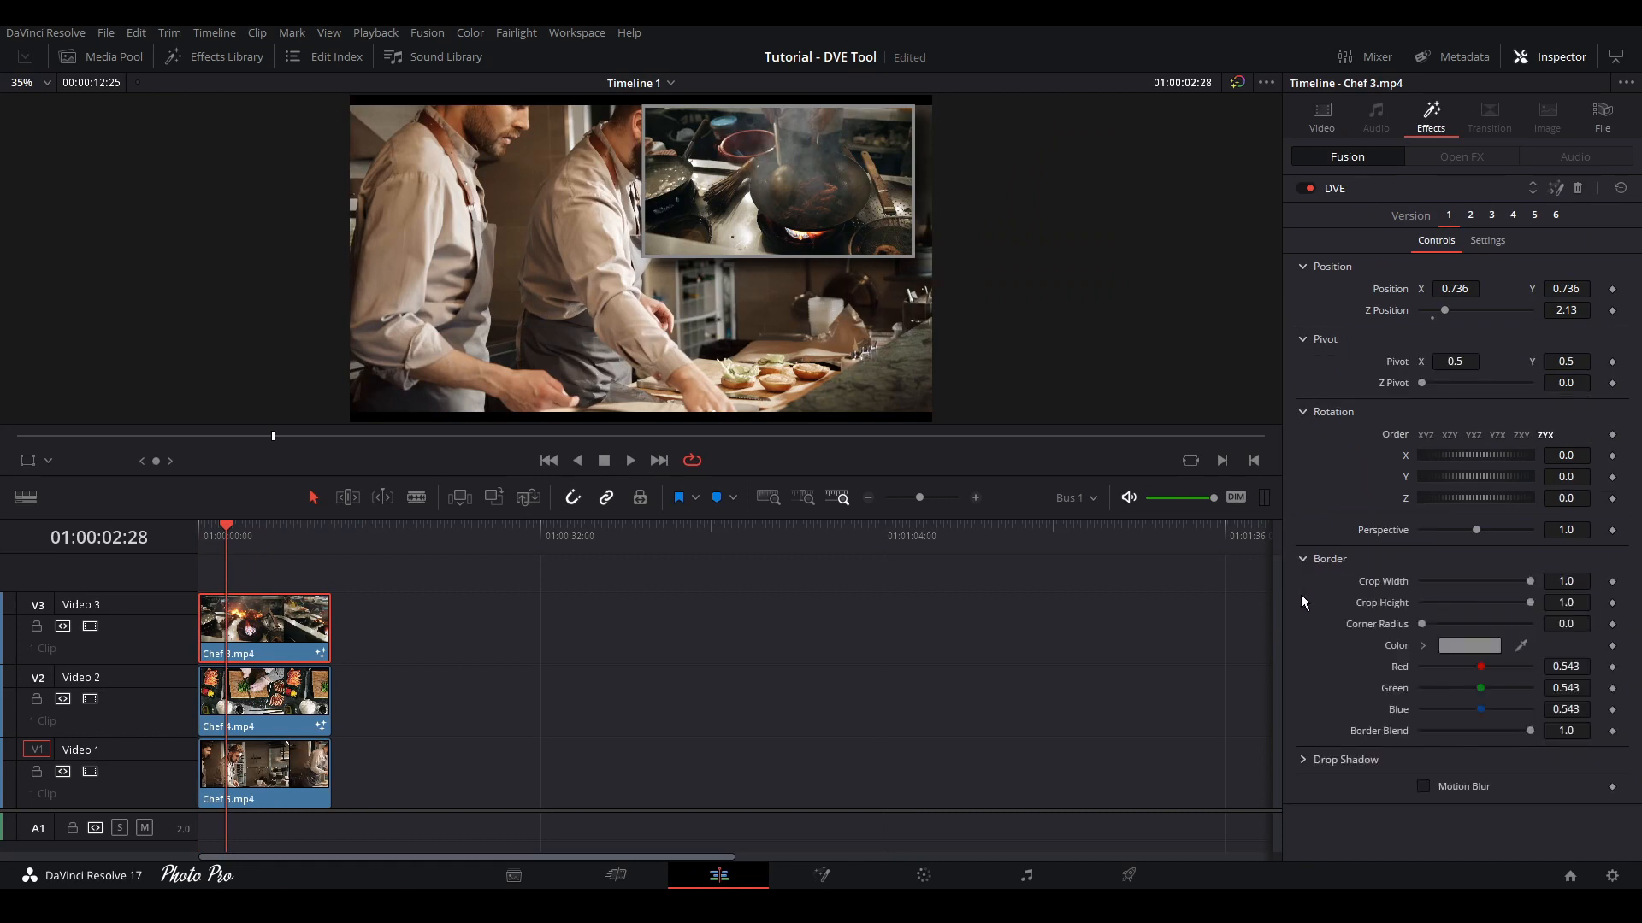
pyautogui.click(1302, 759)
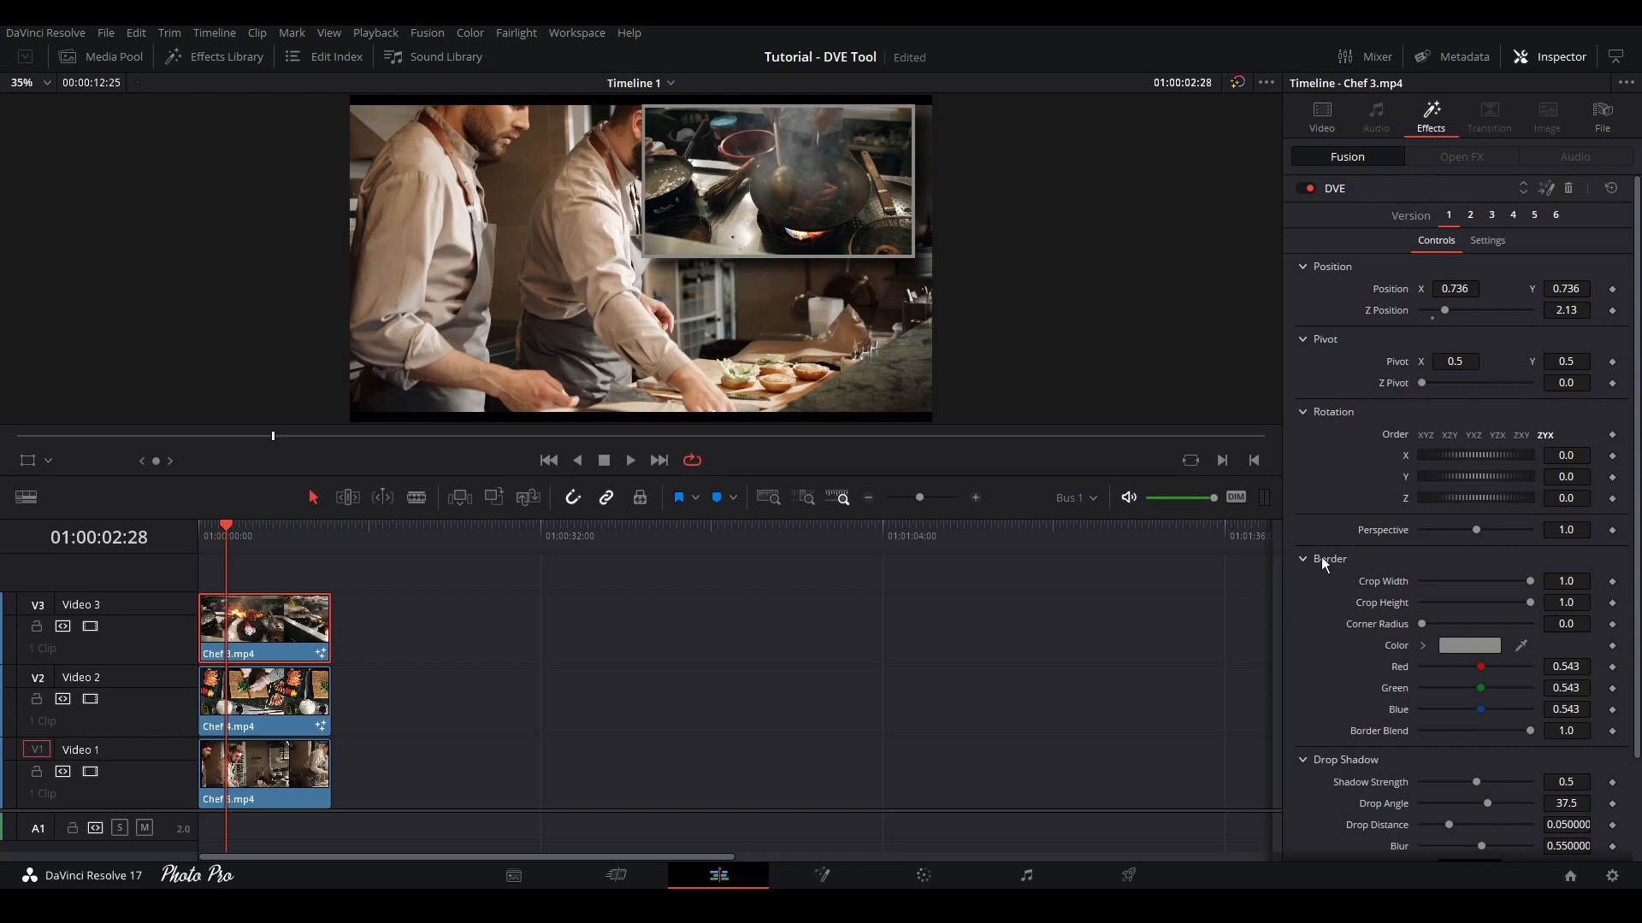
# Set the border color of Chef 3's DVE effect to the orange-brown #8a3311
pyautogui.click(1475, 646)
pyautogui.click(970, 311)
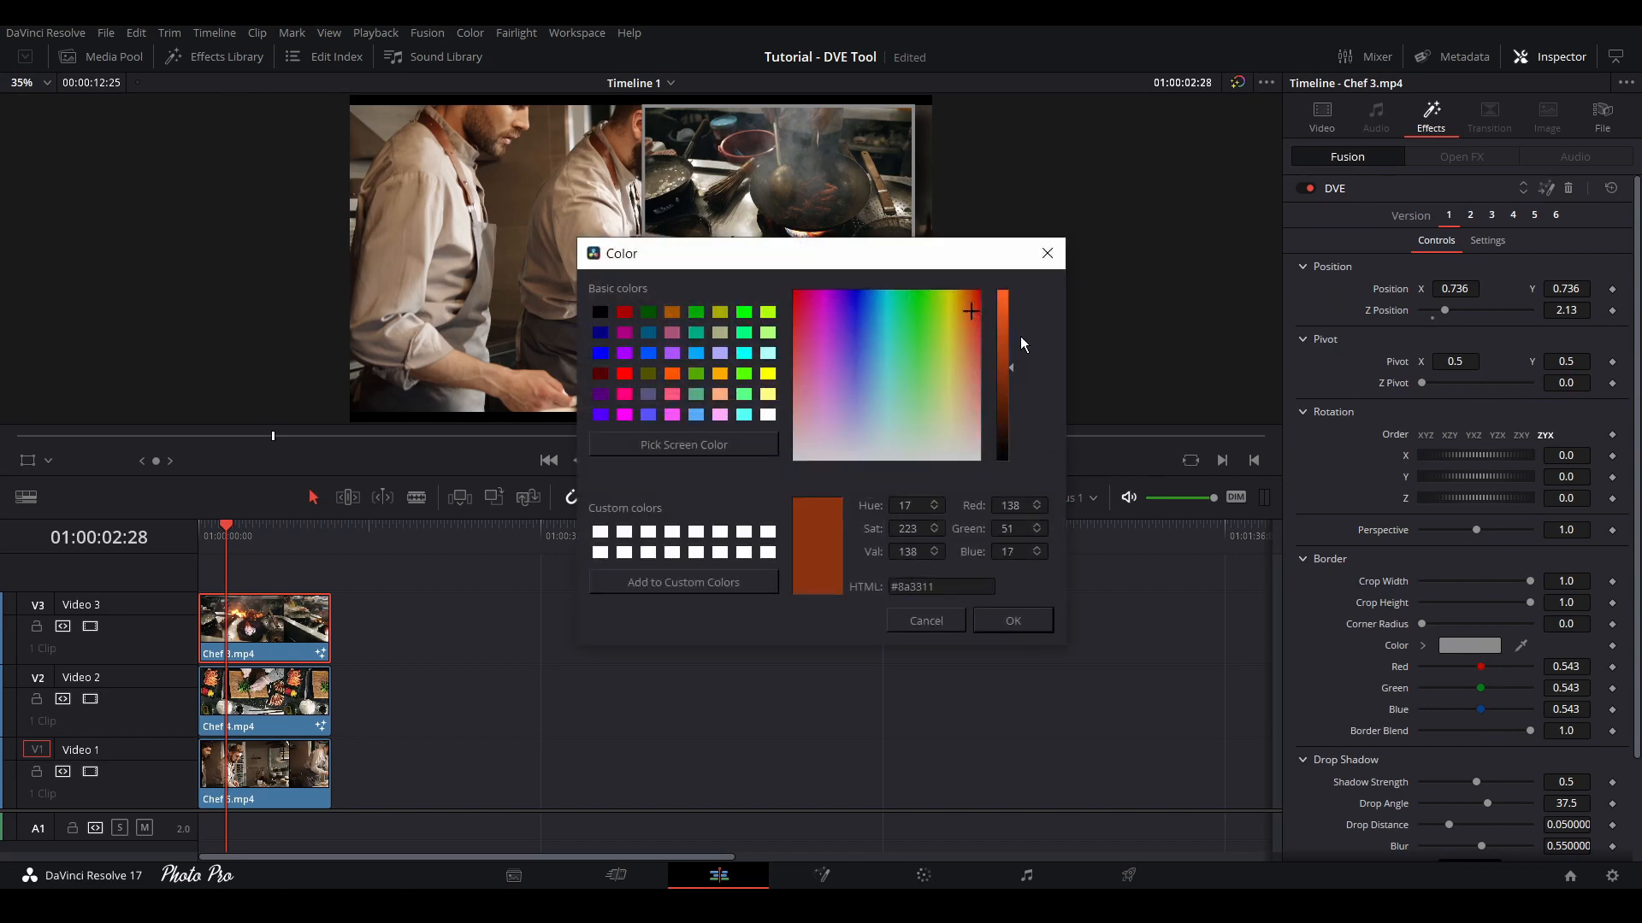
pyautogui.click(1017, 621)
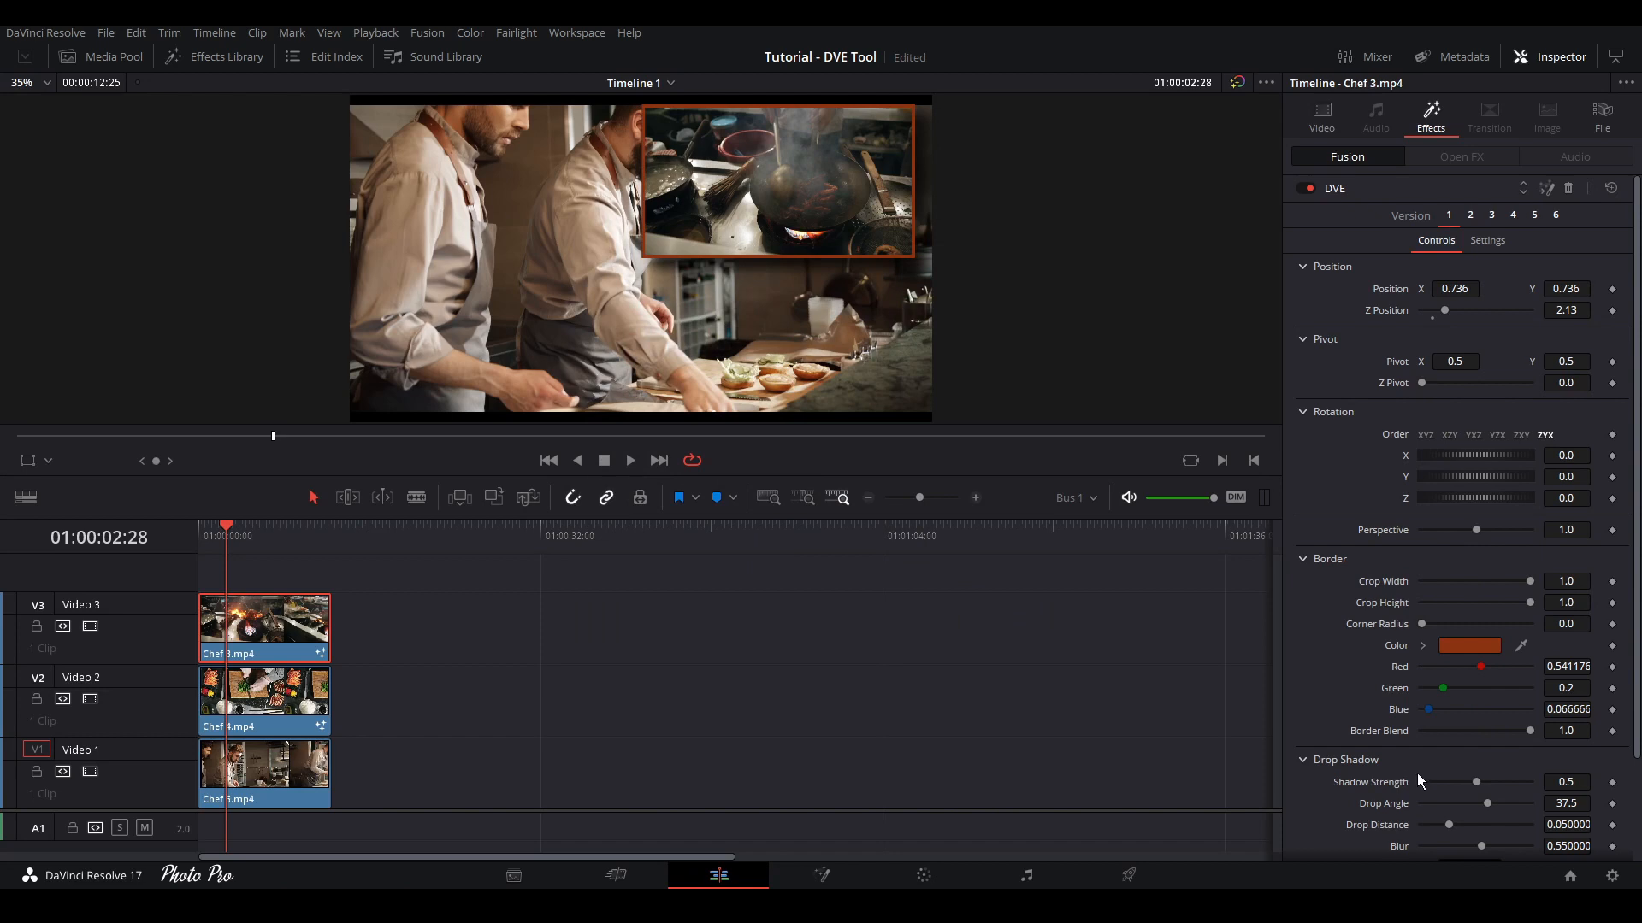
pyautogui.scroll(-3, 1409, 763)
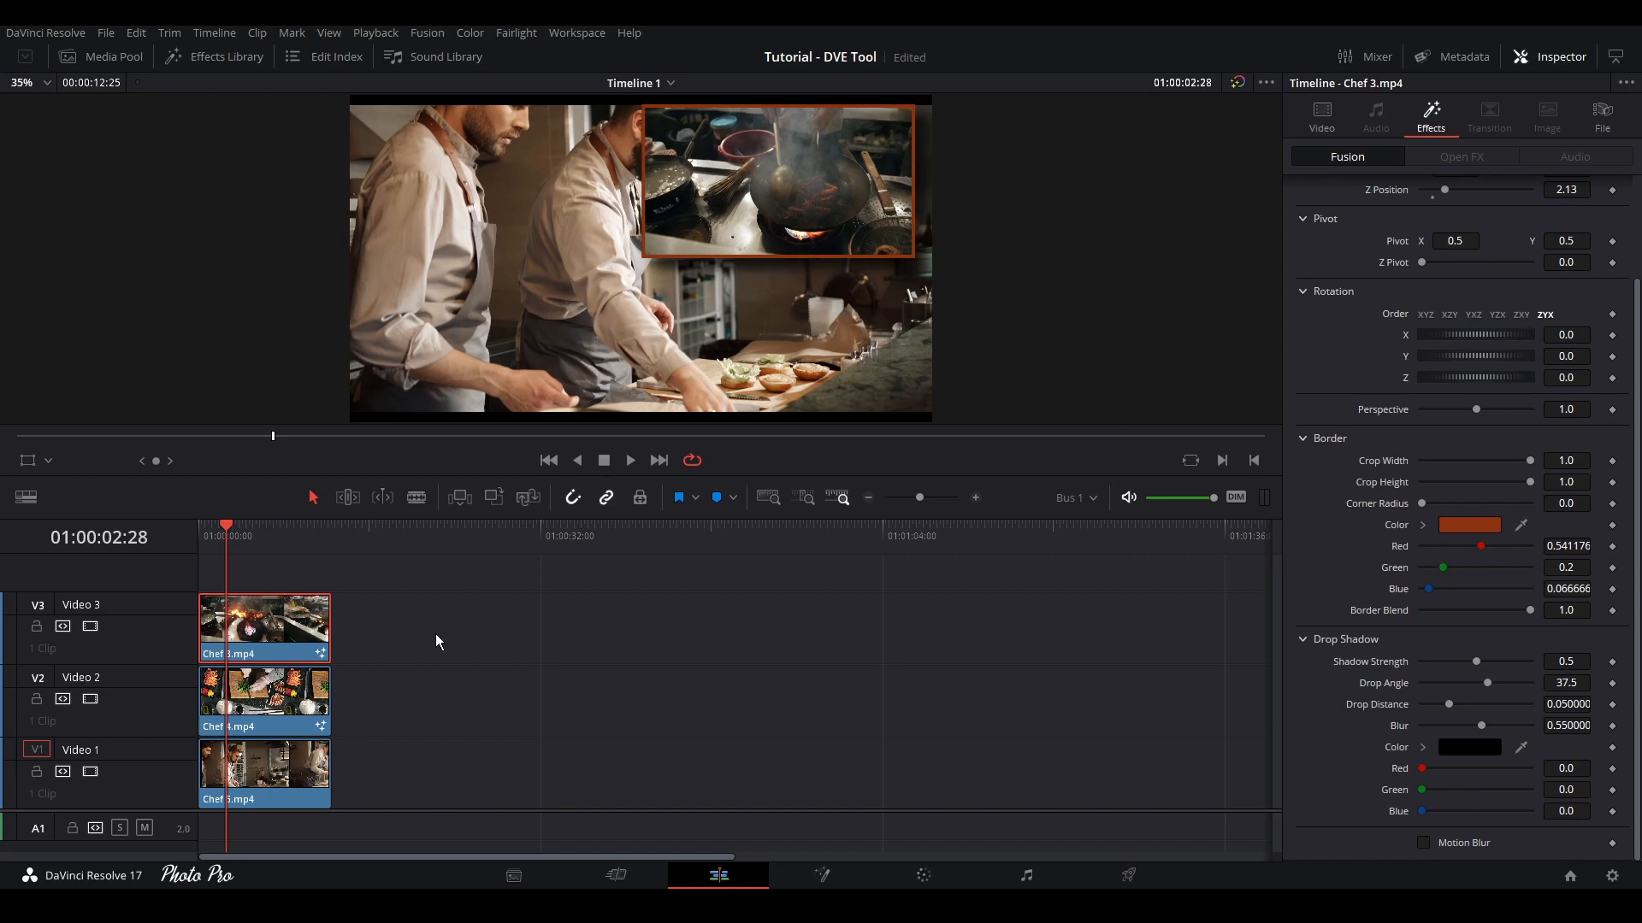
# Set the border color of Chef 4's DVE effect to dark red, with red 0.541176, green 0.133333 and blue 0.094117
pyautogui.click(264, 701)
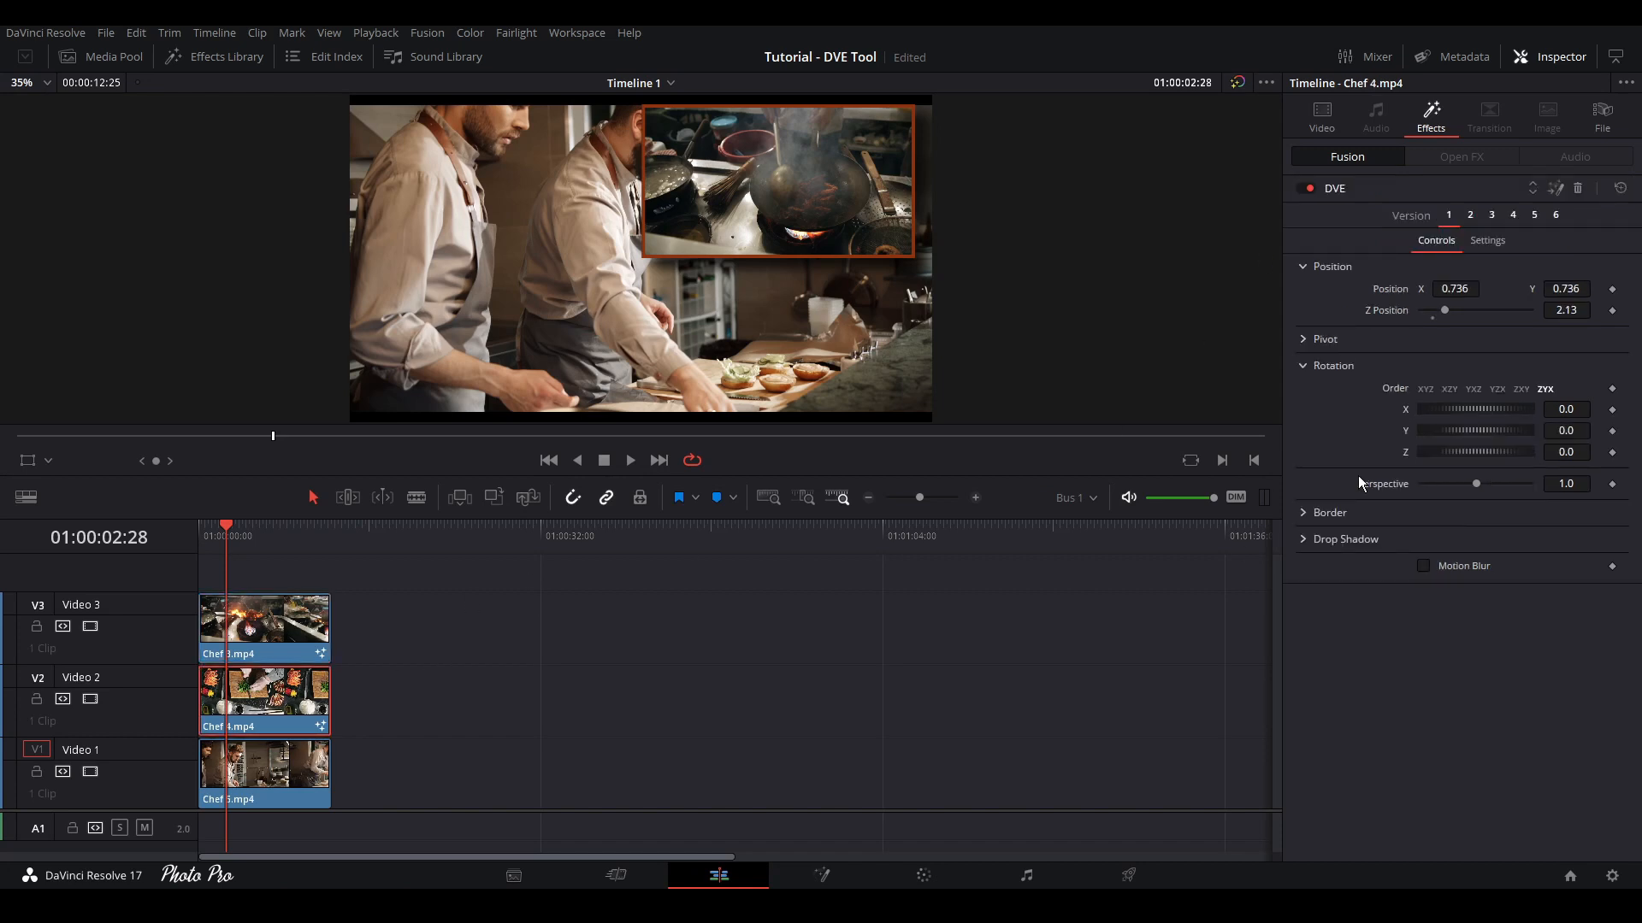
pyautogui.click(1304, 513)
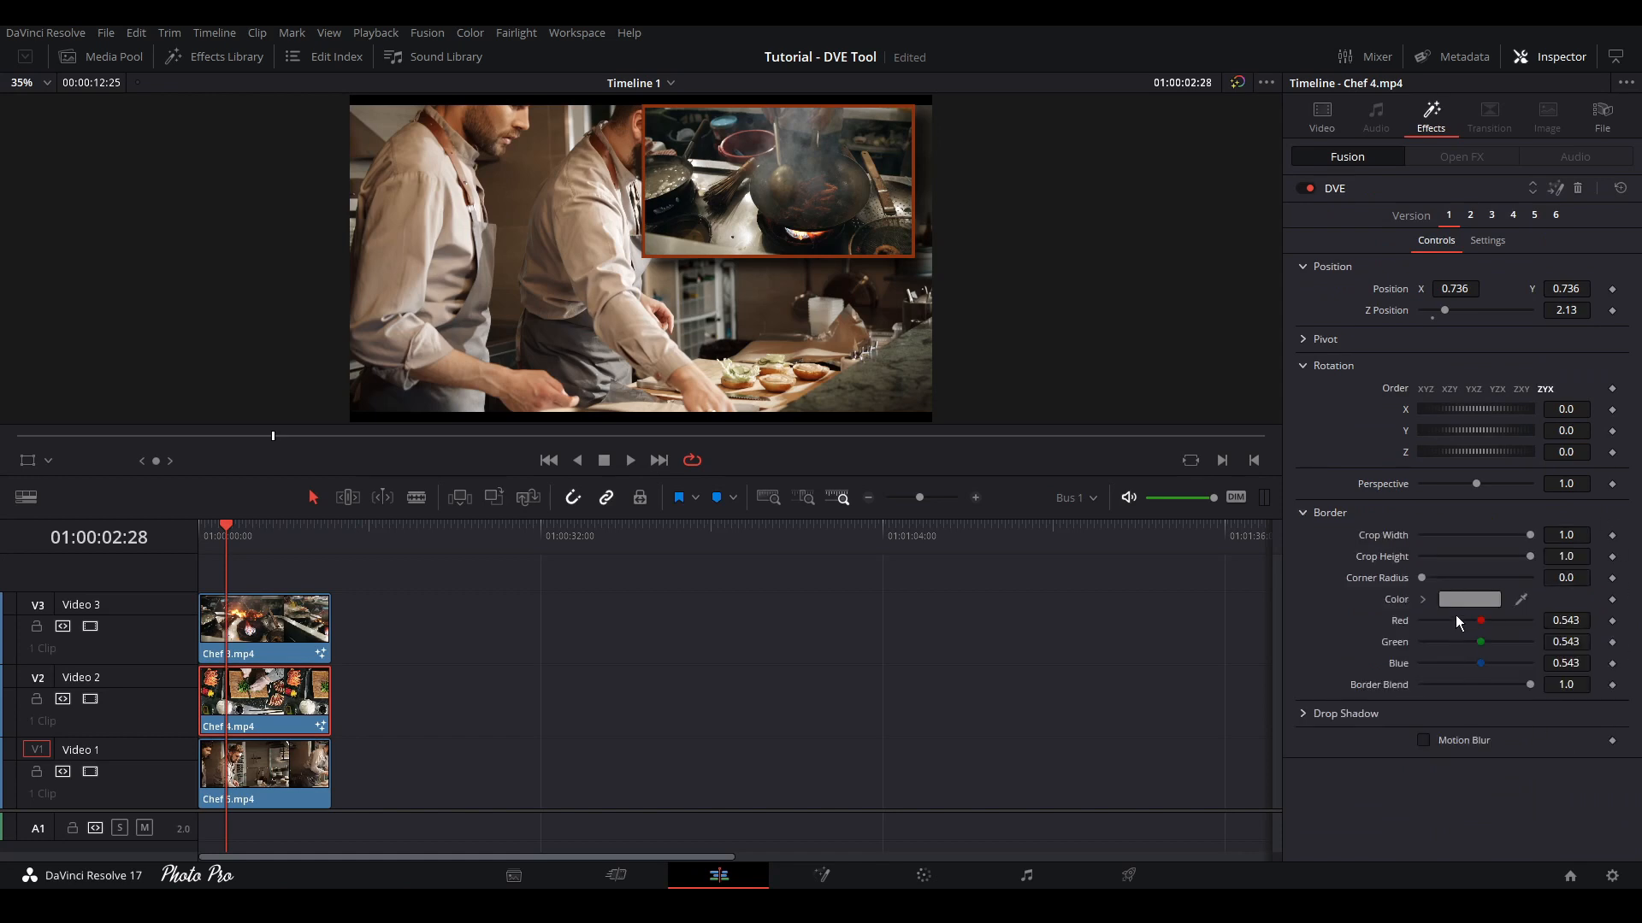
pyautogui.click(1470, 599)
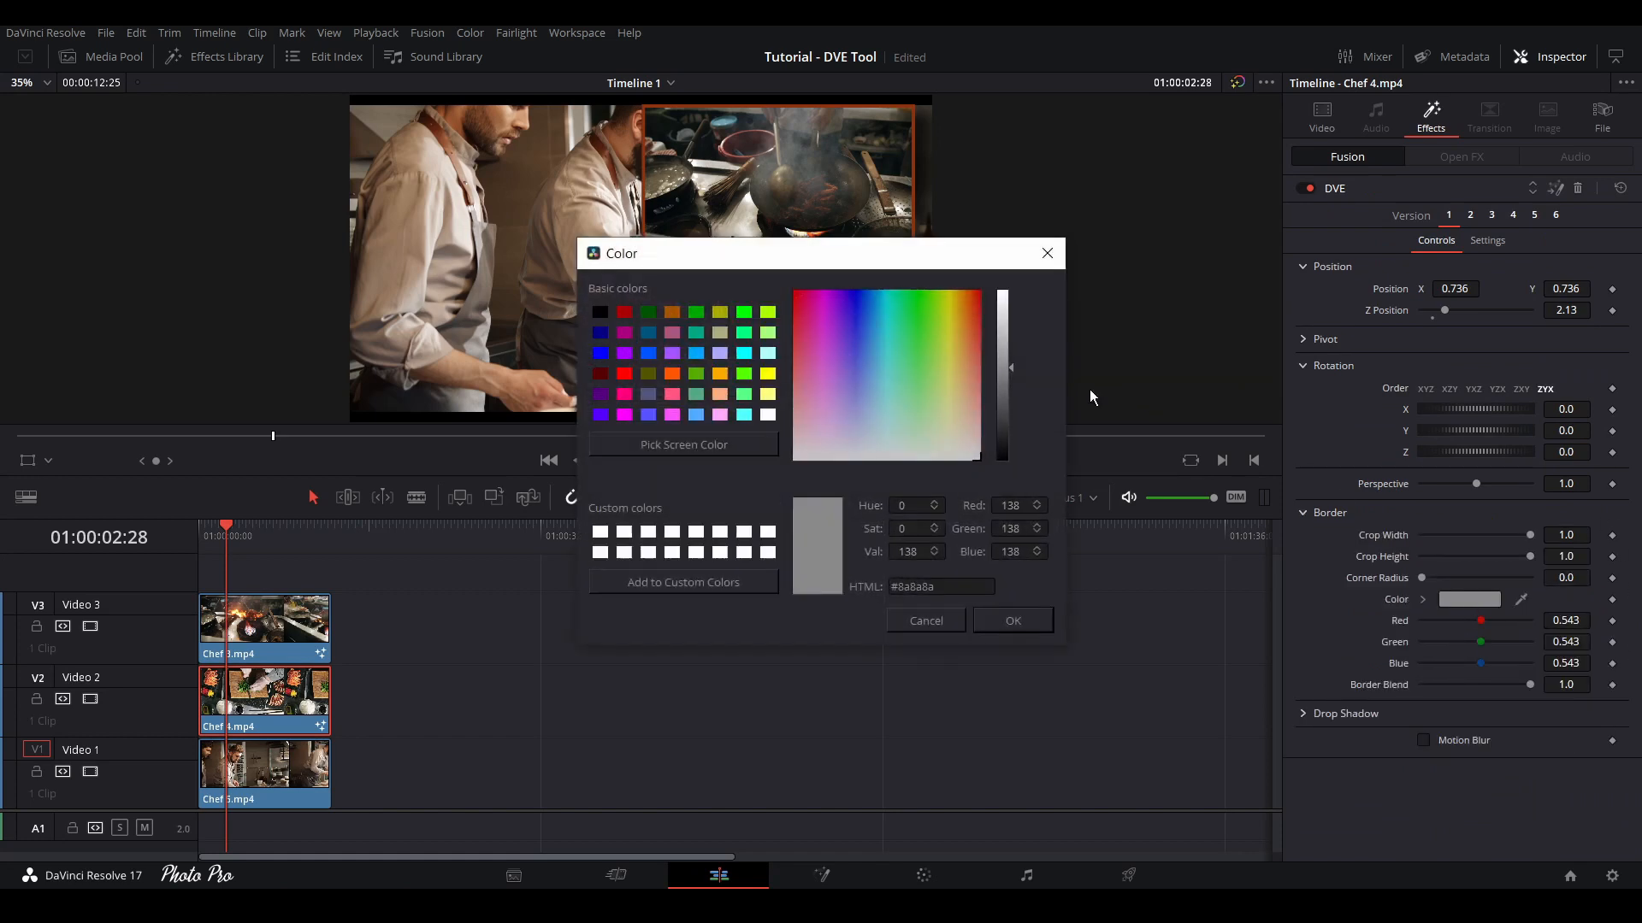
pyautogui.click(975, 321)
pyautogui.click(1014, 622)
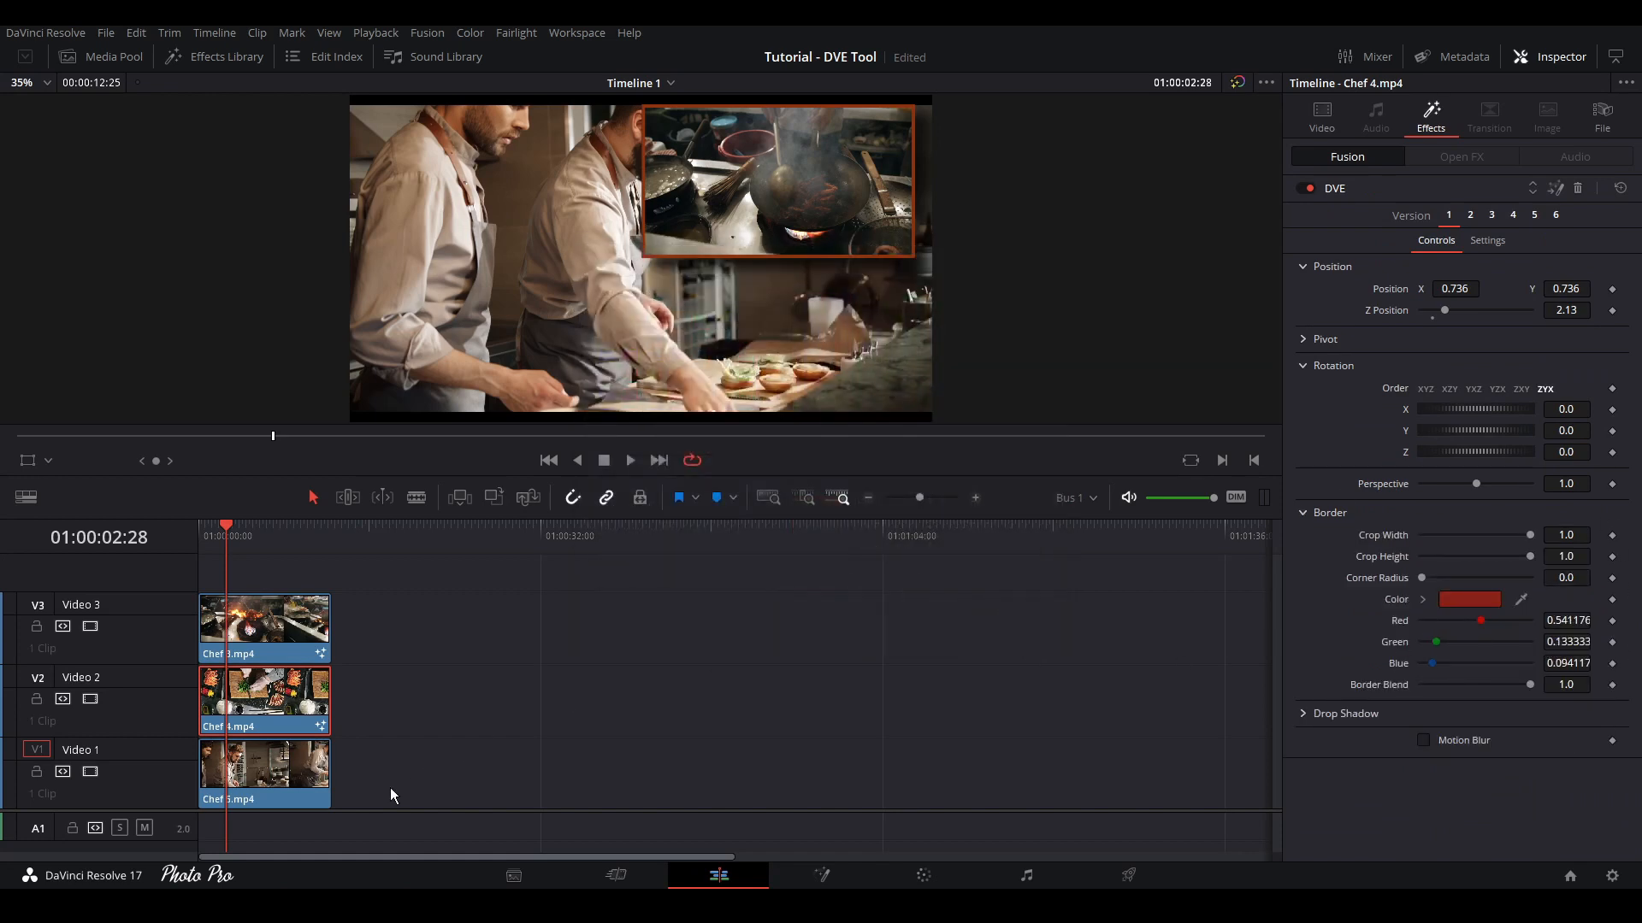
# Play the composite full screen from the timeline start, stop at 01:00:05:15 and return to the edit view
pyautogui.moveTo(224, 527)
pyautogui.mouseDown()
pyautogui.moveTo(282, 527)
pyautogui.moveTo(212, 534)
pyautogui.mouseUp()
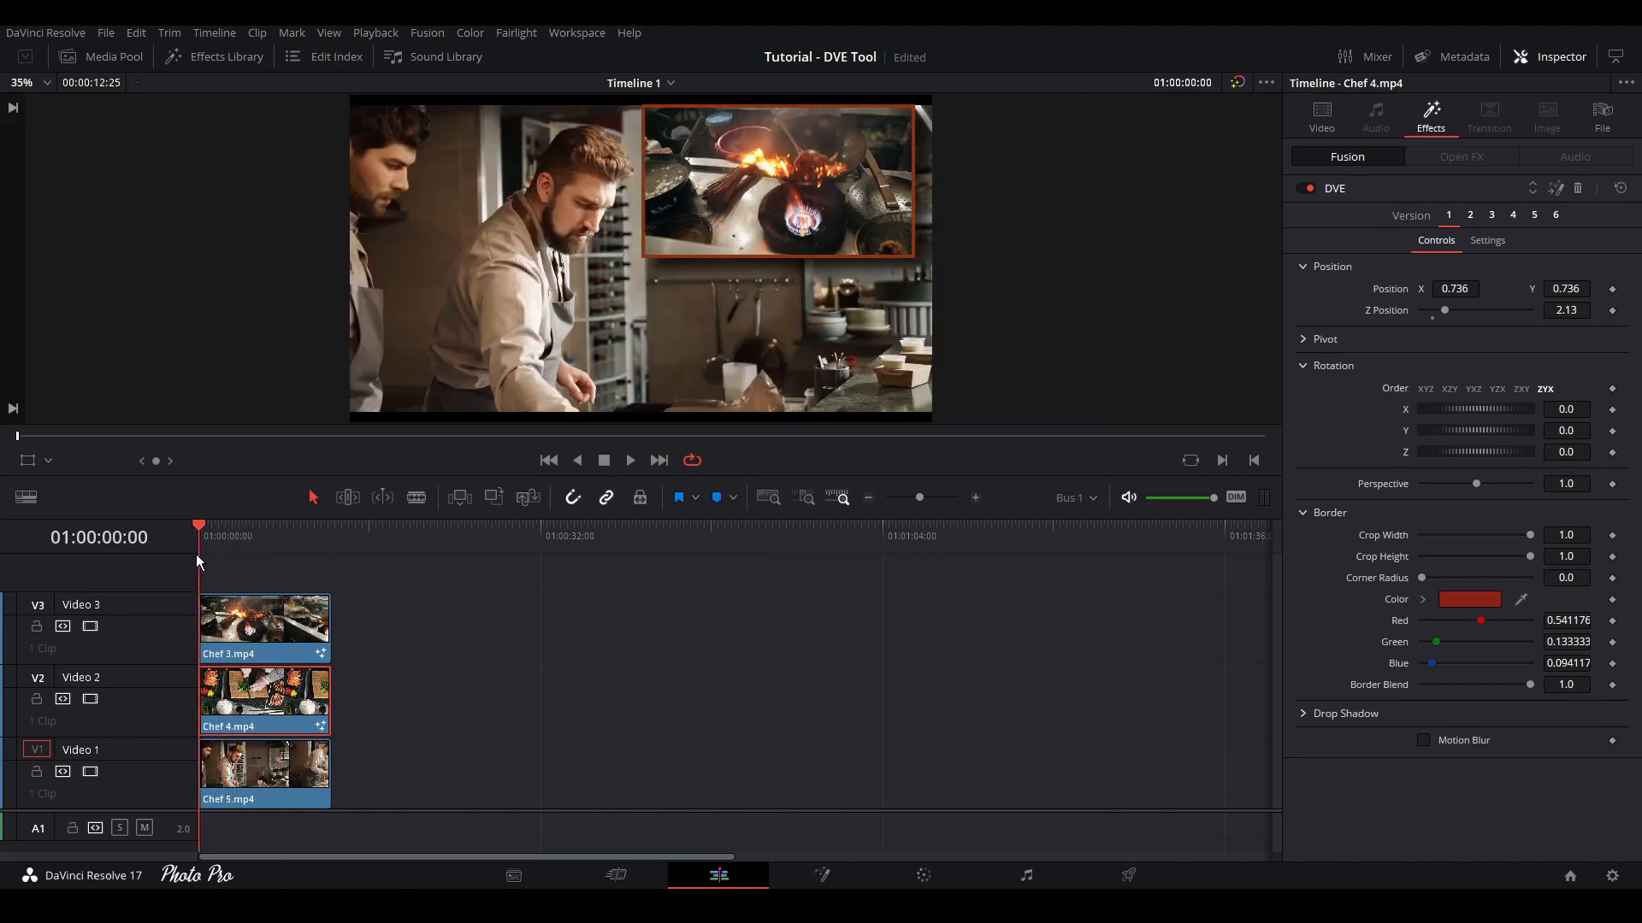
pyautogui.press('p')
pyautogui.press('space')
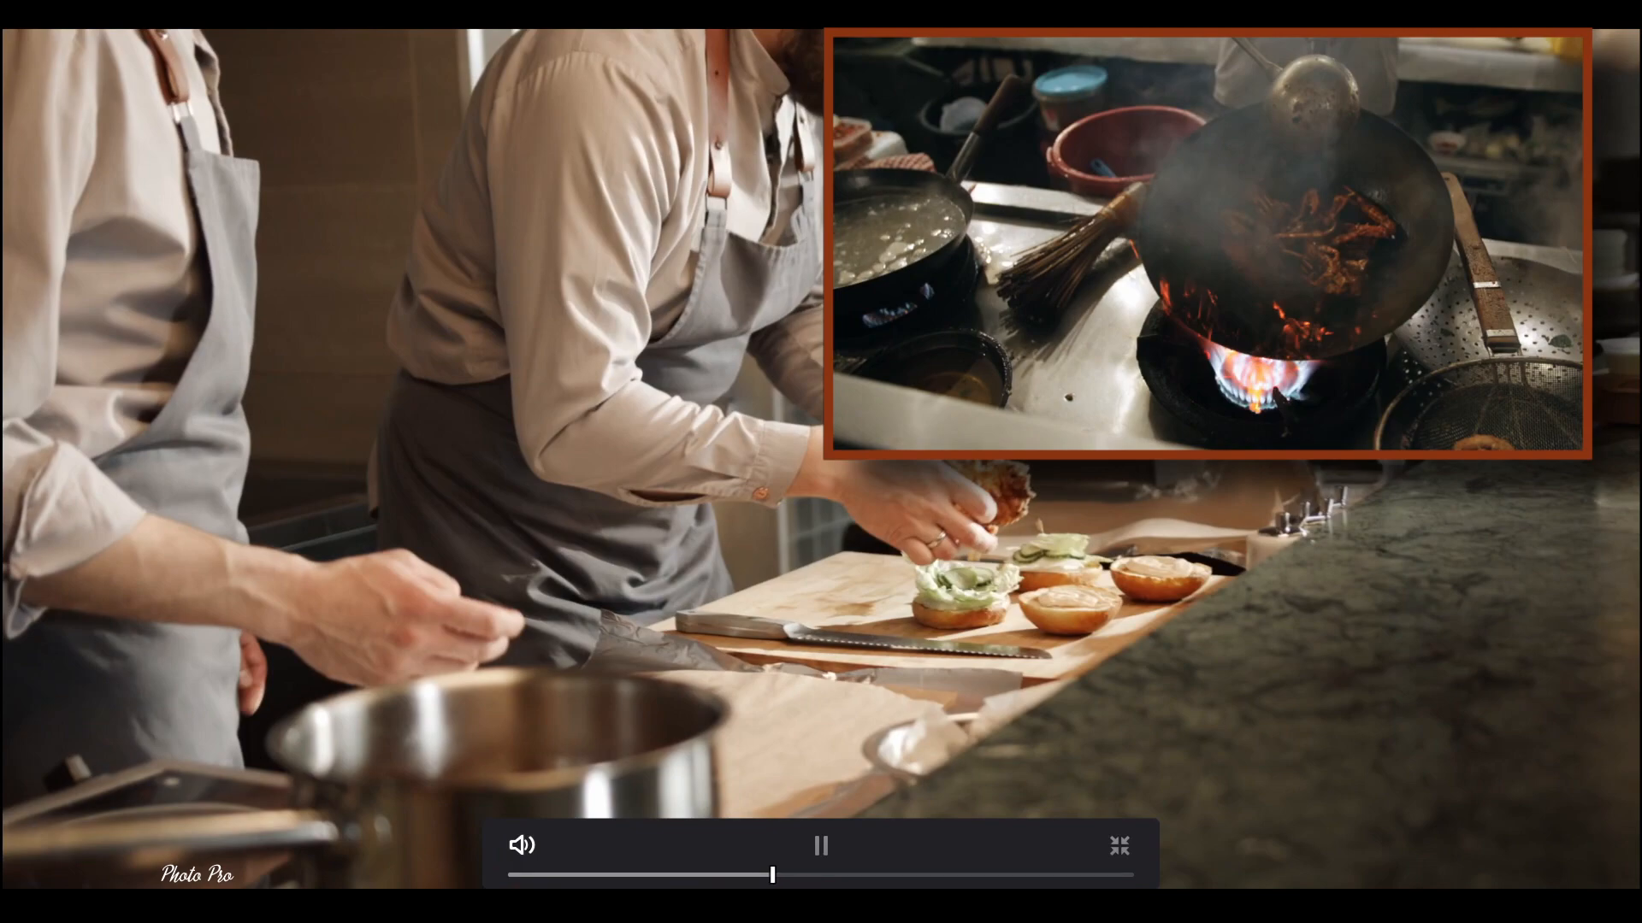
pyautogui.press('space')
pyautogui.click(1118, 855)
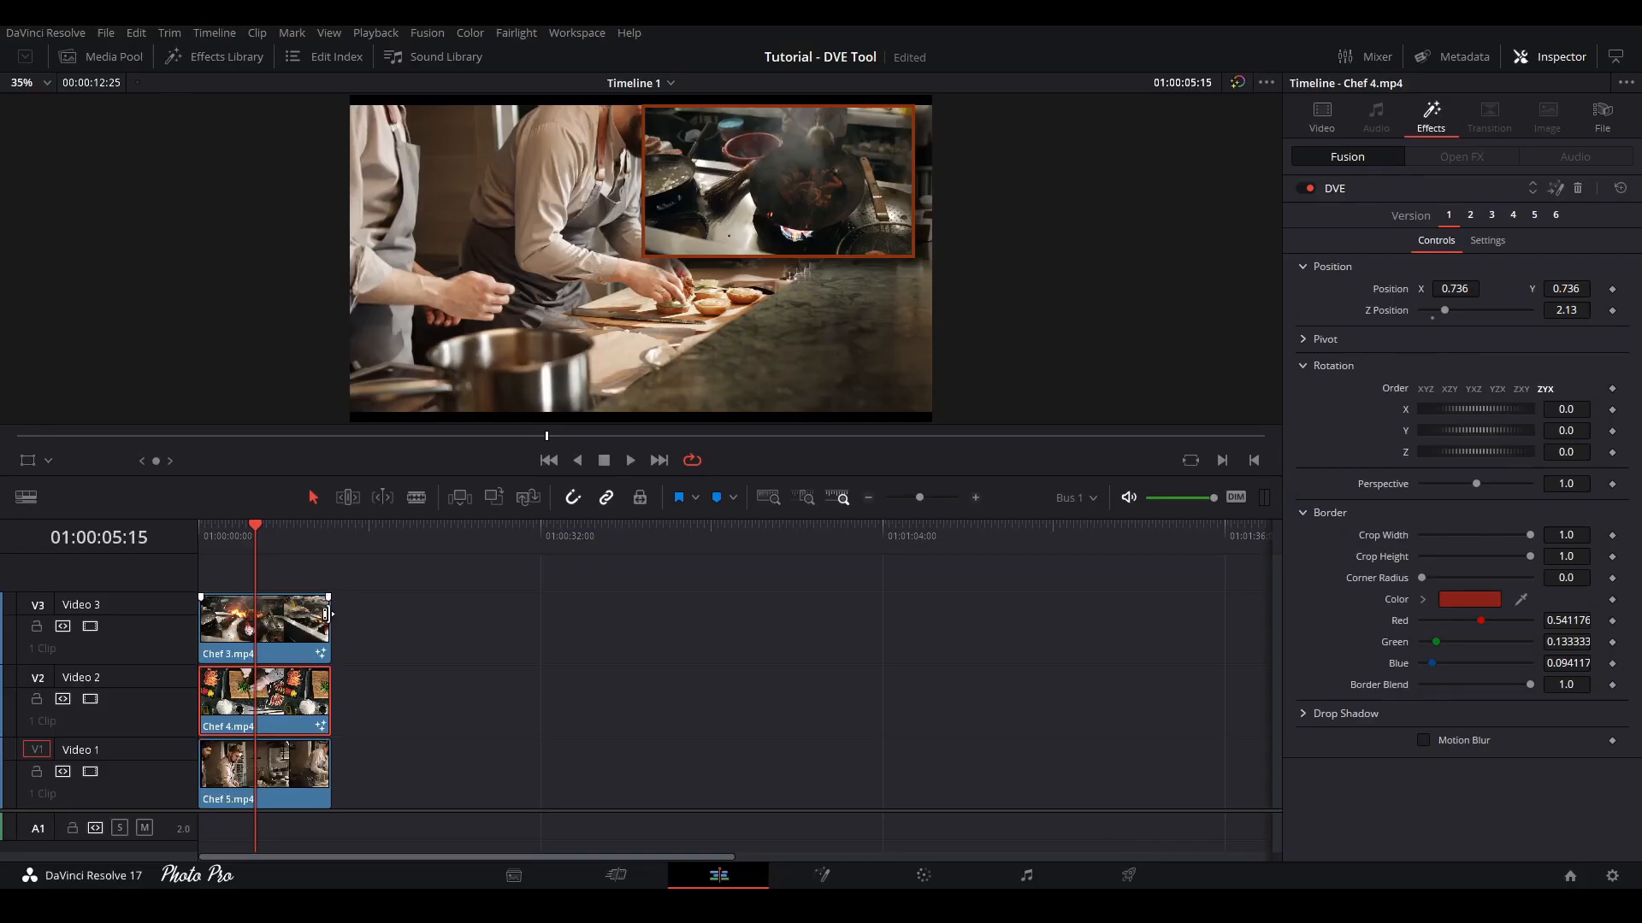
# Trim the end of Chef 3 to the playhead at 01:00:05:15 and shorten Chef 4 to end between Chef 3 and Chef 5
pyautogui.moveTo(323, 633); pyautogui.dragTo(255, 631)
pyautogui.moveTo(330, 708); pyautogui.dragTo(304, 715)
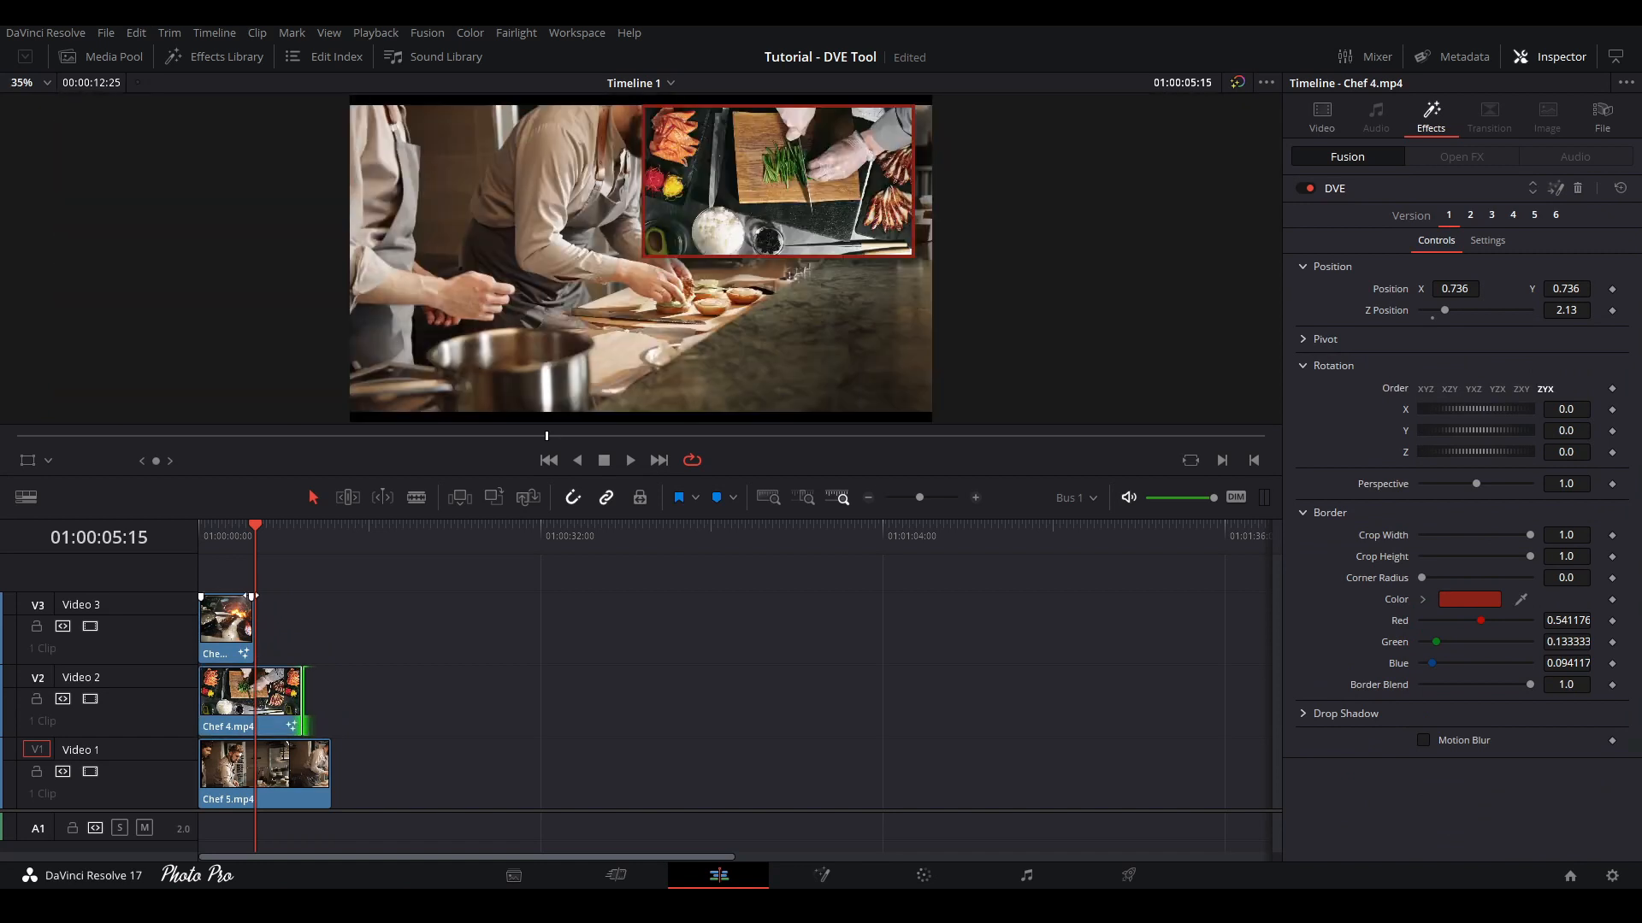
pyautogui.moveTo(250, 597)
pyautogui.mouseDown()
pyautogui.moveTo(233, 600)
pyautogui.moveTo(251, 602)
pyautogui.mouseUp()
pyautogui.moveTo(247, 599); pyautogui.dragTo(253, 603)
# Play the composite full screen from the timeline start, return to the edit view and stop at 01:00:01:40
pyautogui.click(207, 525)
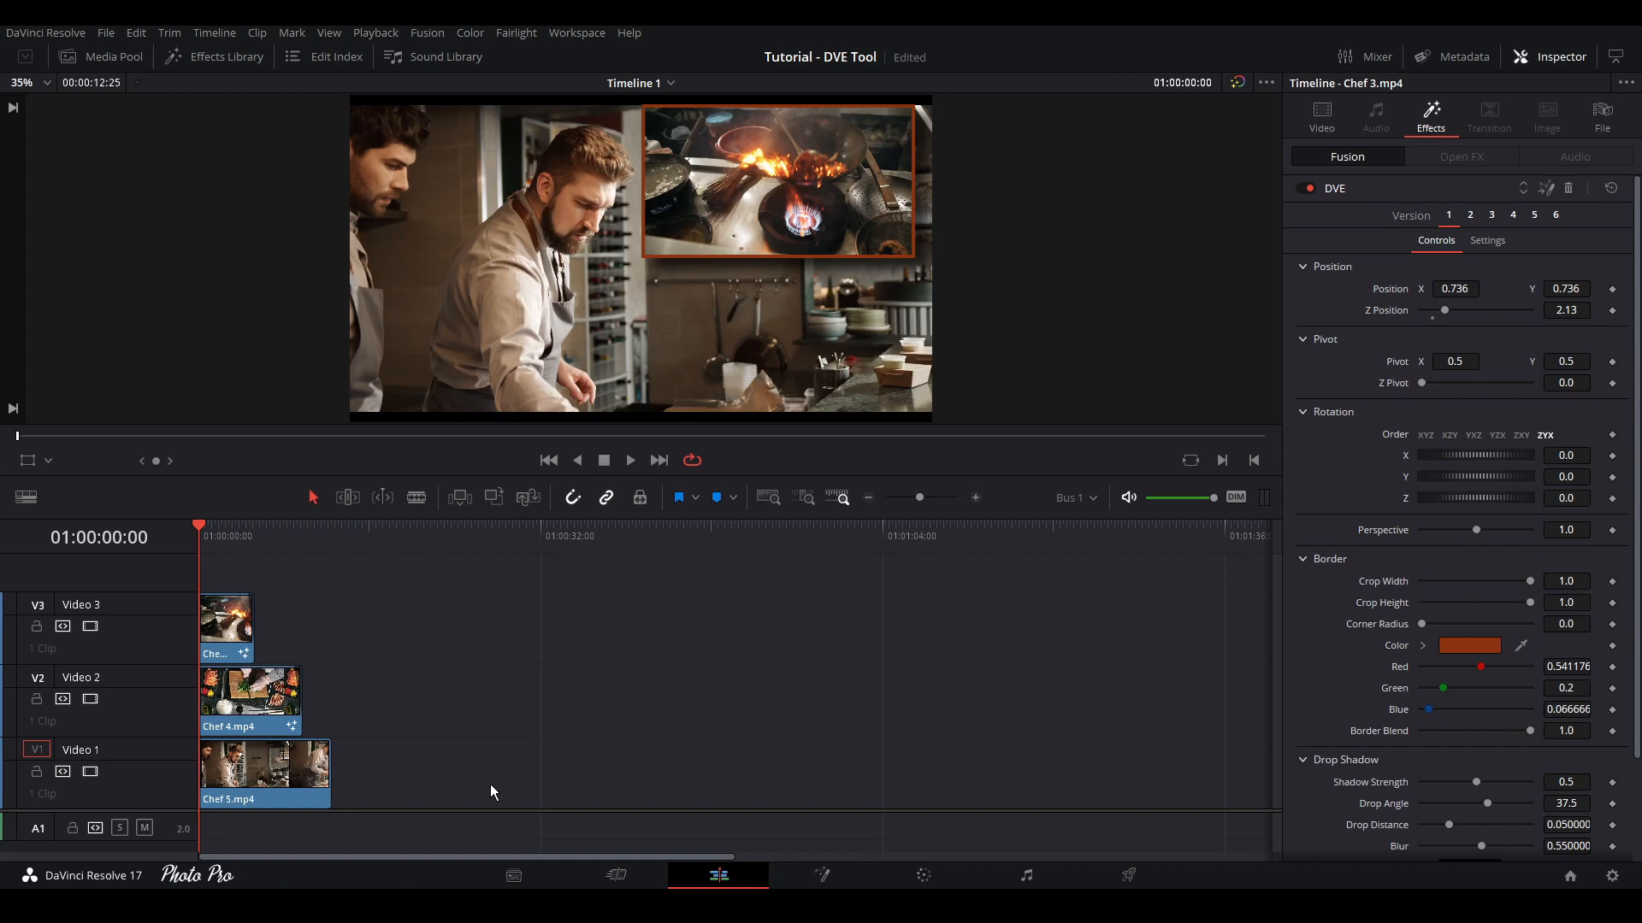
pyautogui.hotkey('ctrl', 'f')
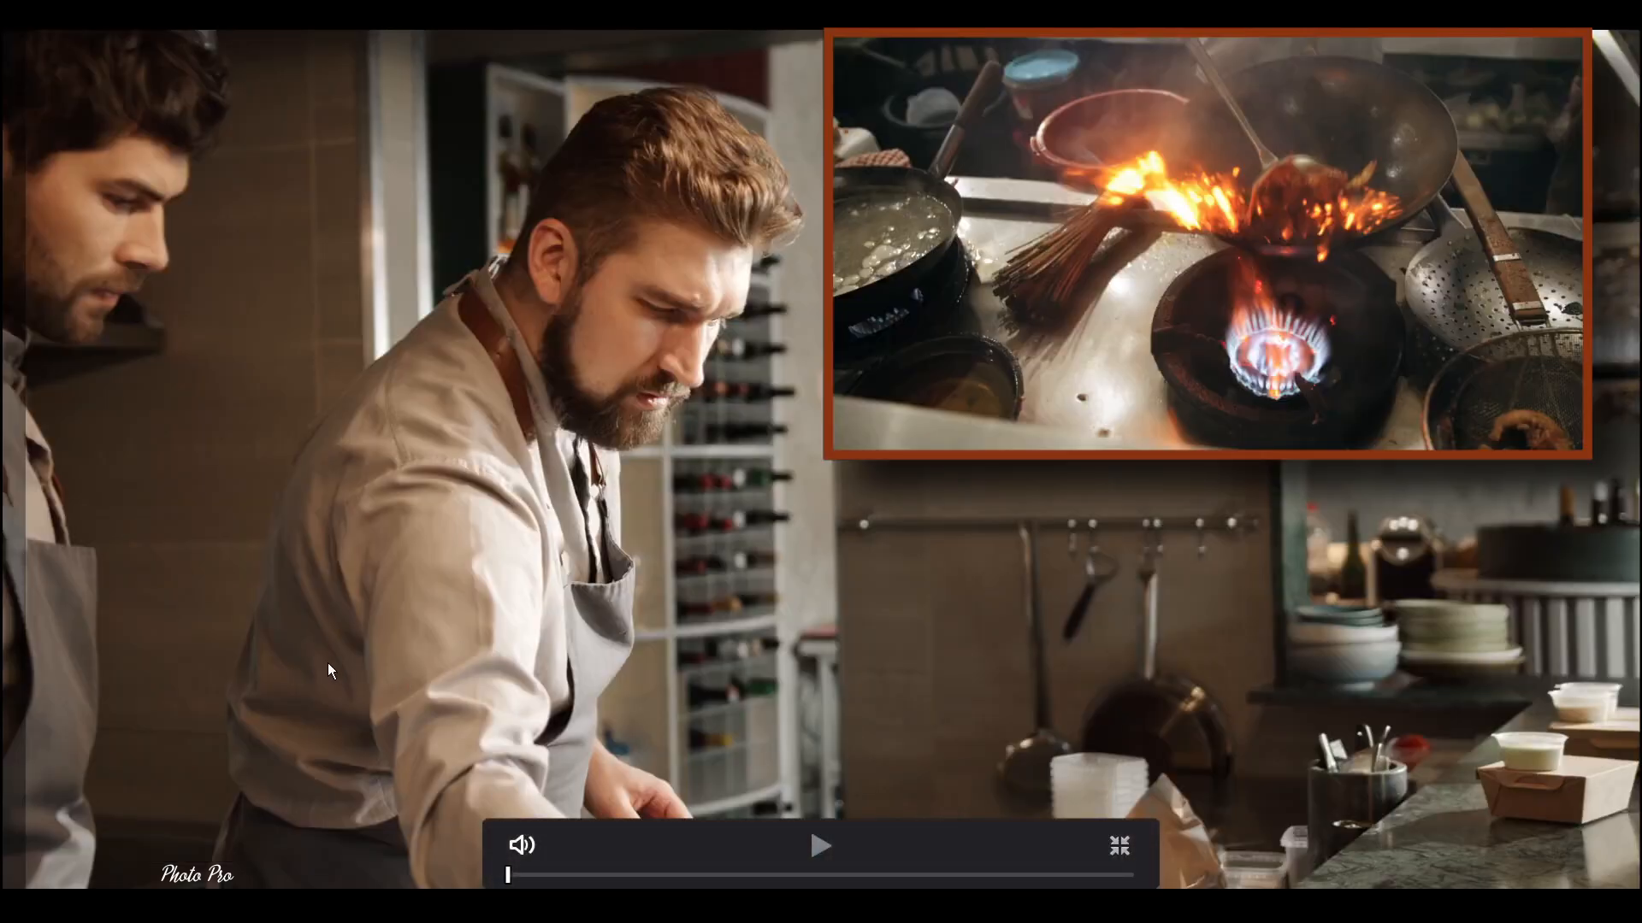
pyautogui.click(820, 846)
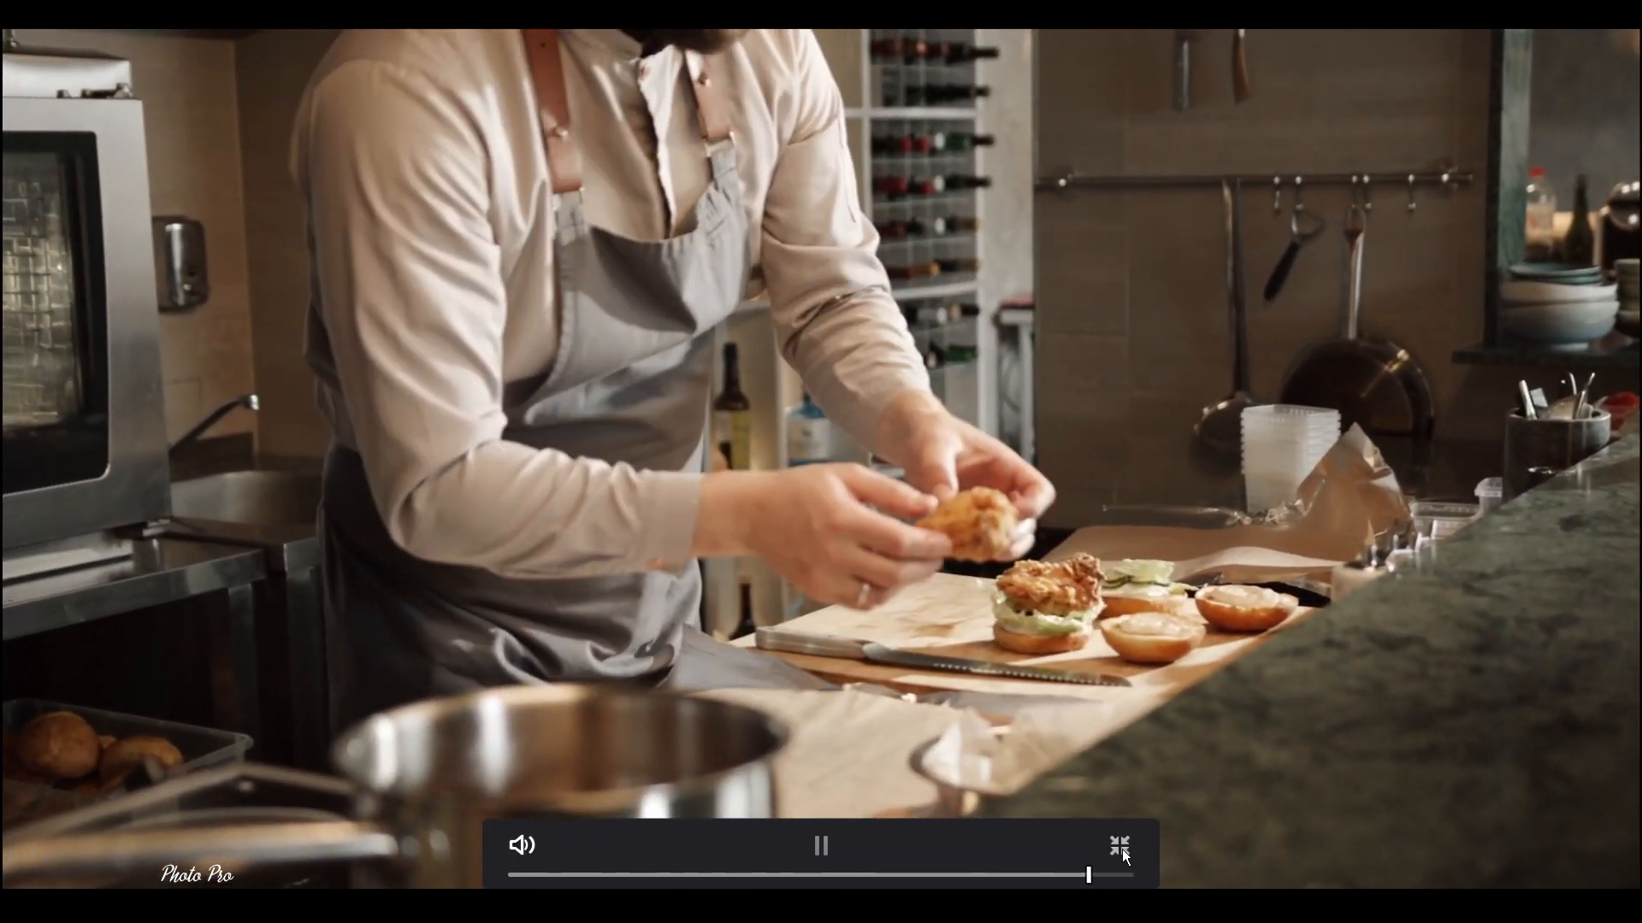
pyautogui.click(1120, 846)
pyautogui.press('Home')
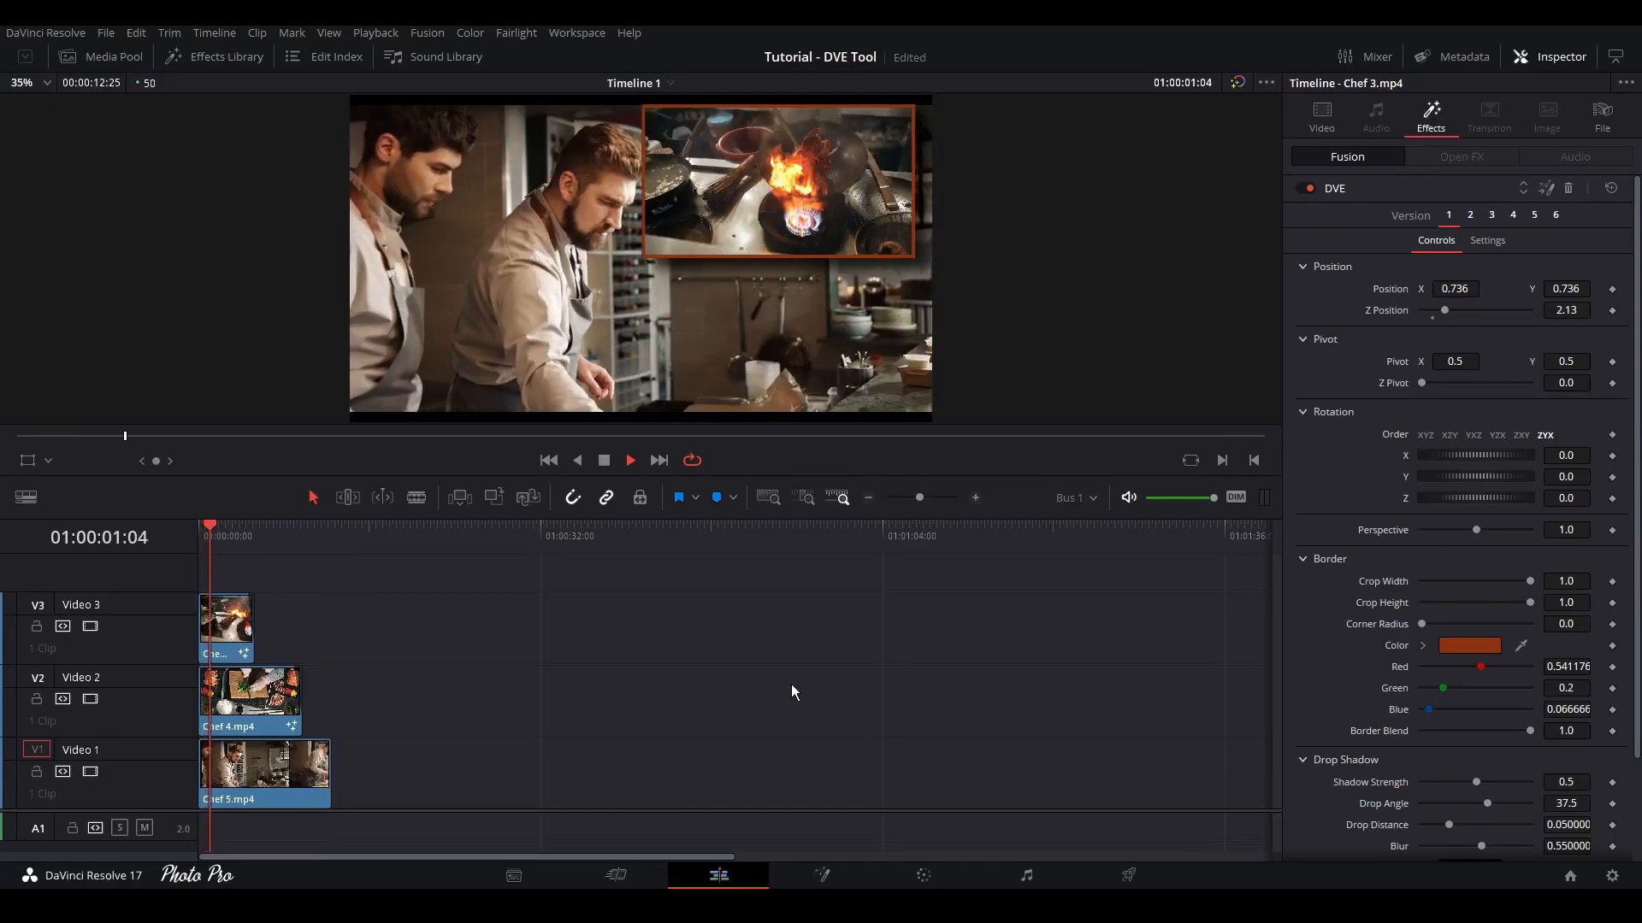
pyautogui.press('space')
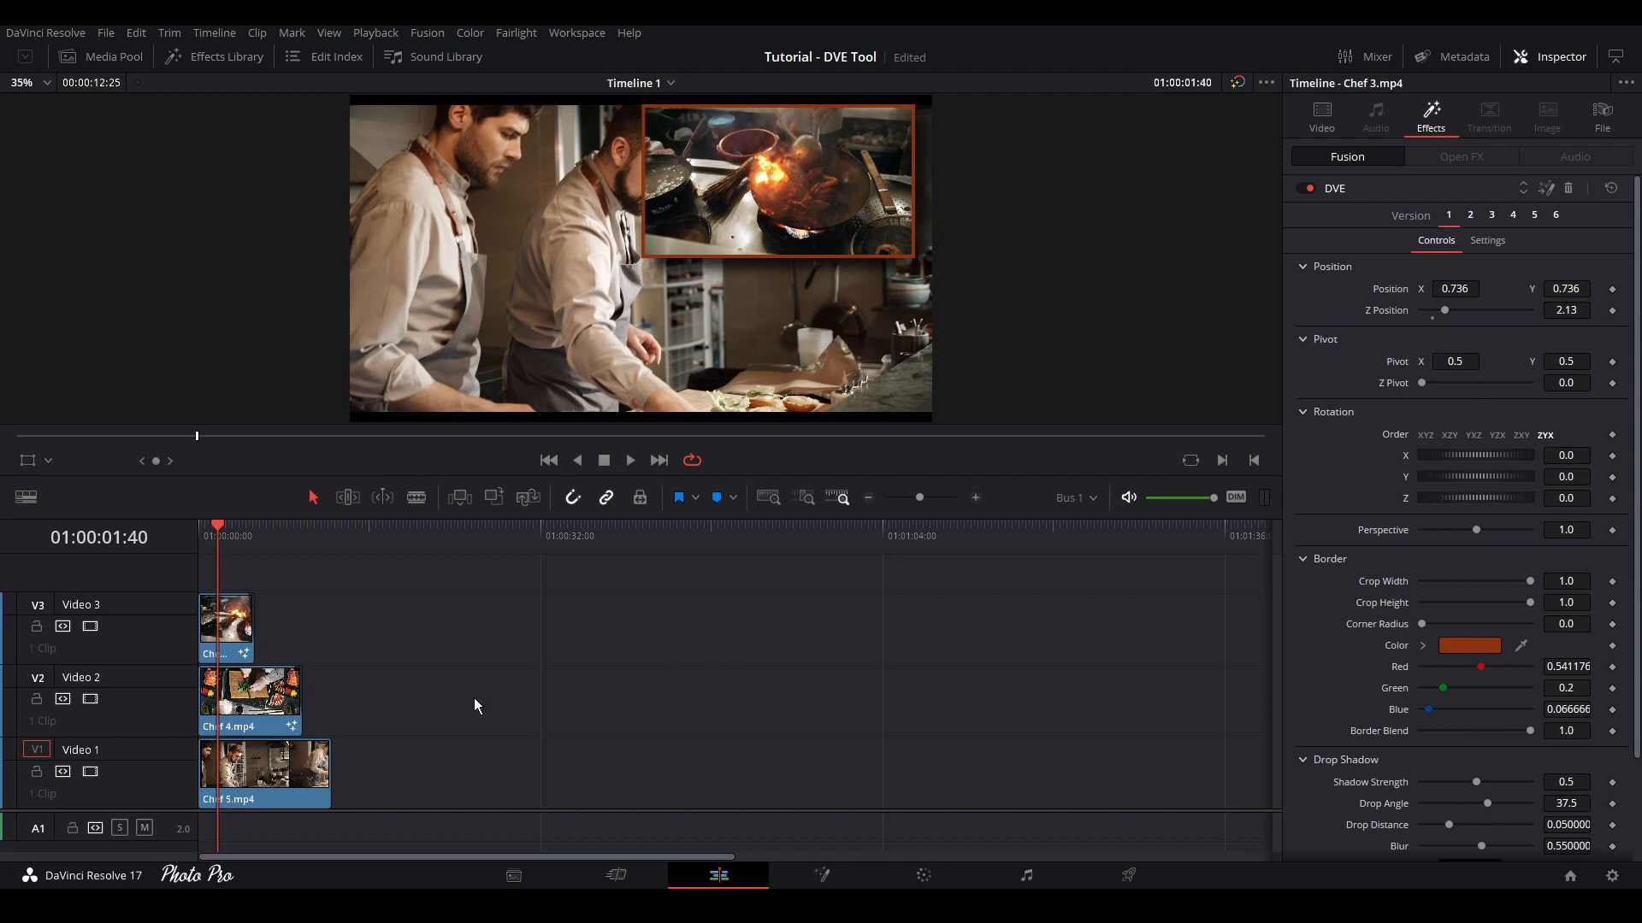
# Set the Z Position of Chef 3's DVE effect to 3.0
pyautogui.click(240, 629)
pyautogui.moveTo(1555, 316)
pyautogui.mouseDown()
pyautogui.moveTo(1610, 316)
pyautogui.moveTo(1586, 310)
pyautogui.mouseUp()
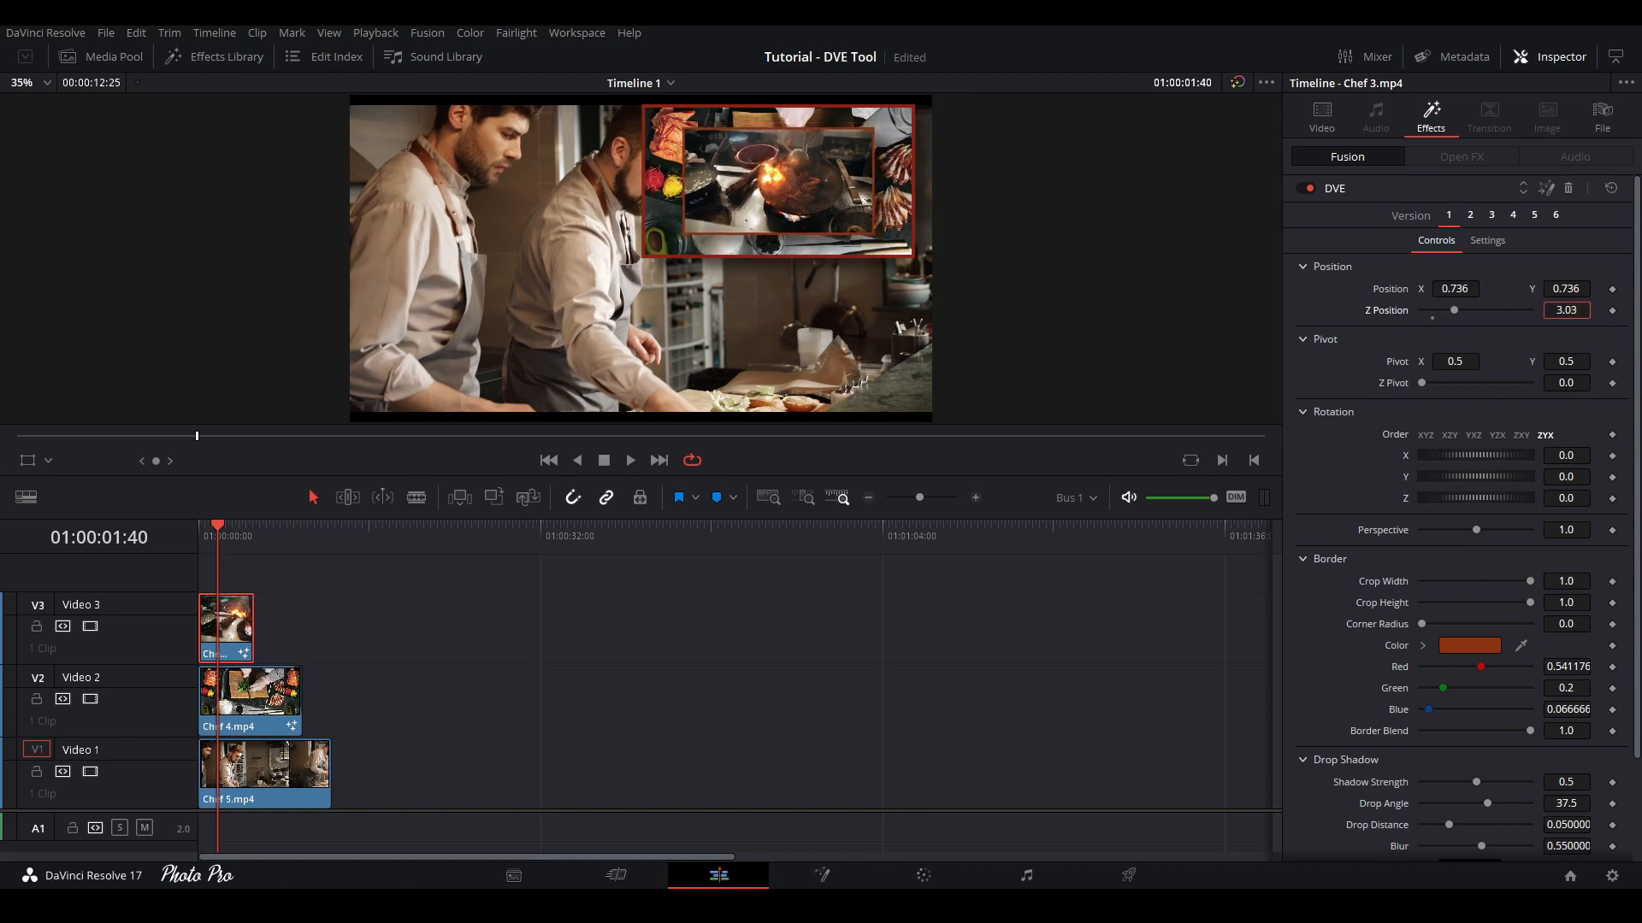
pyautogui.click(1553, 311)
pyautogui.write('3.')
pyautogui.press('Tab')
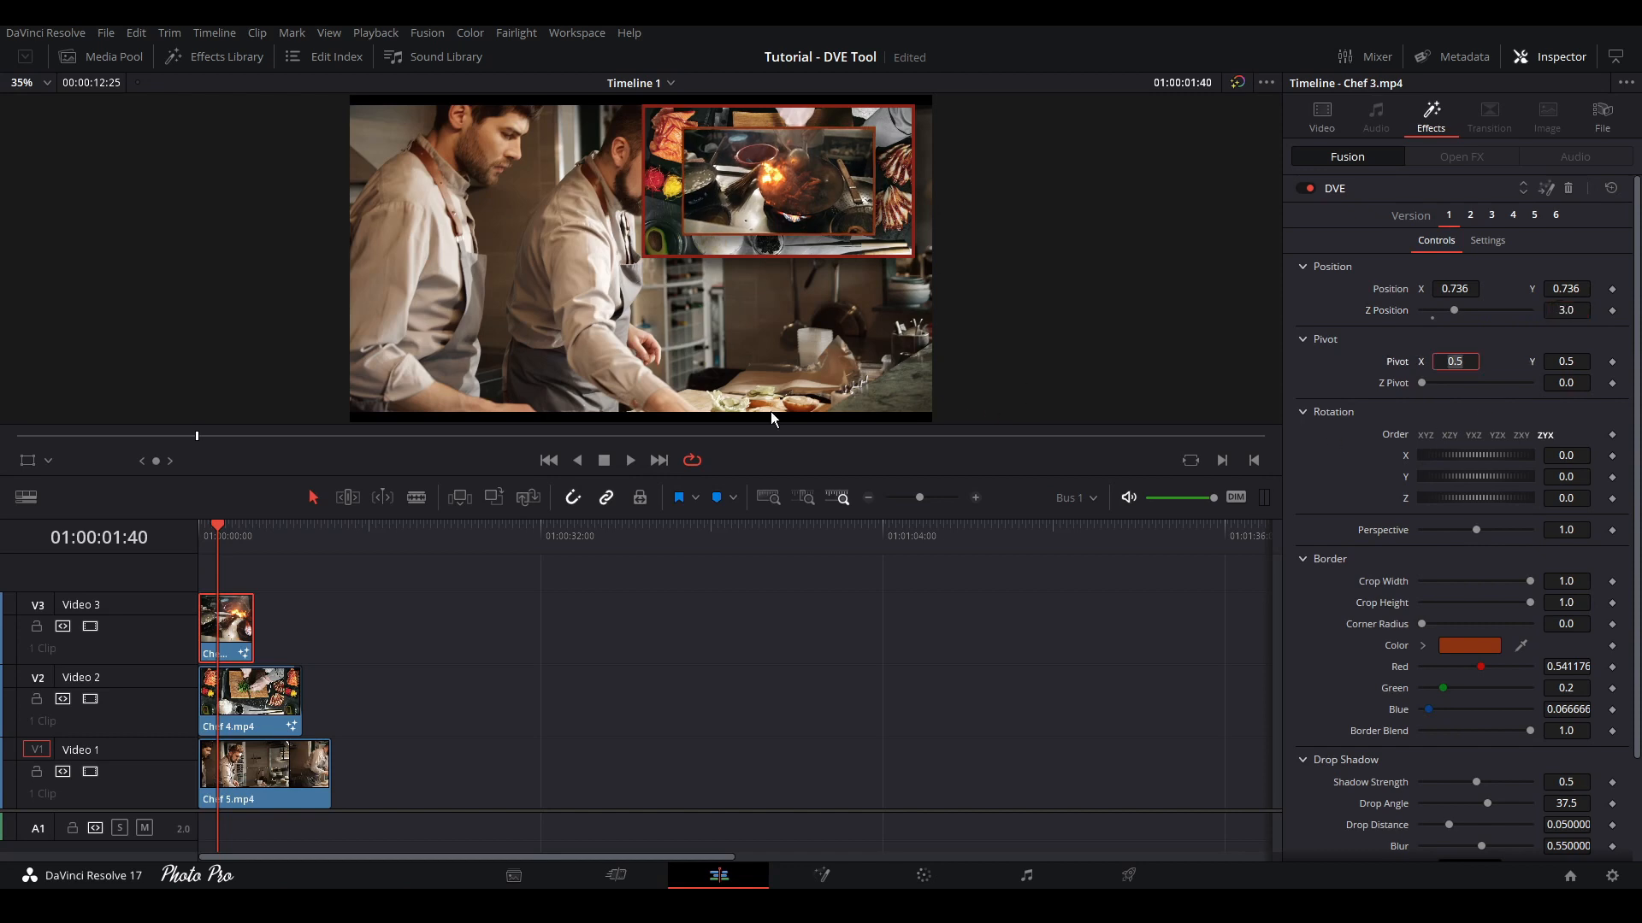
# Set the Z Position of Chef 4's DVE effect to 3.0, the same as Chef 3's
pyautogui.click(280, 705)
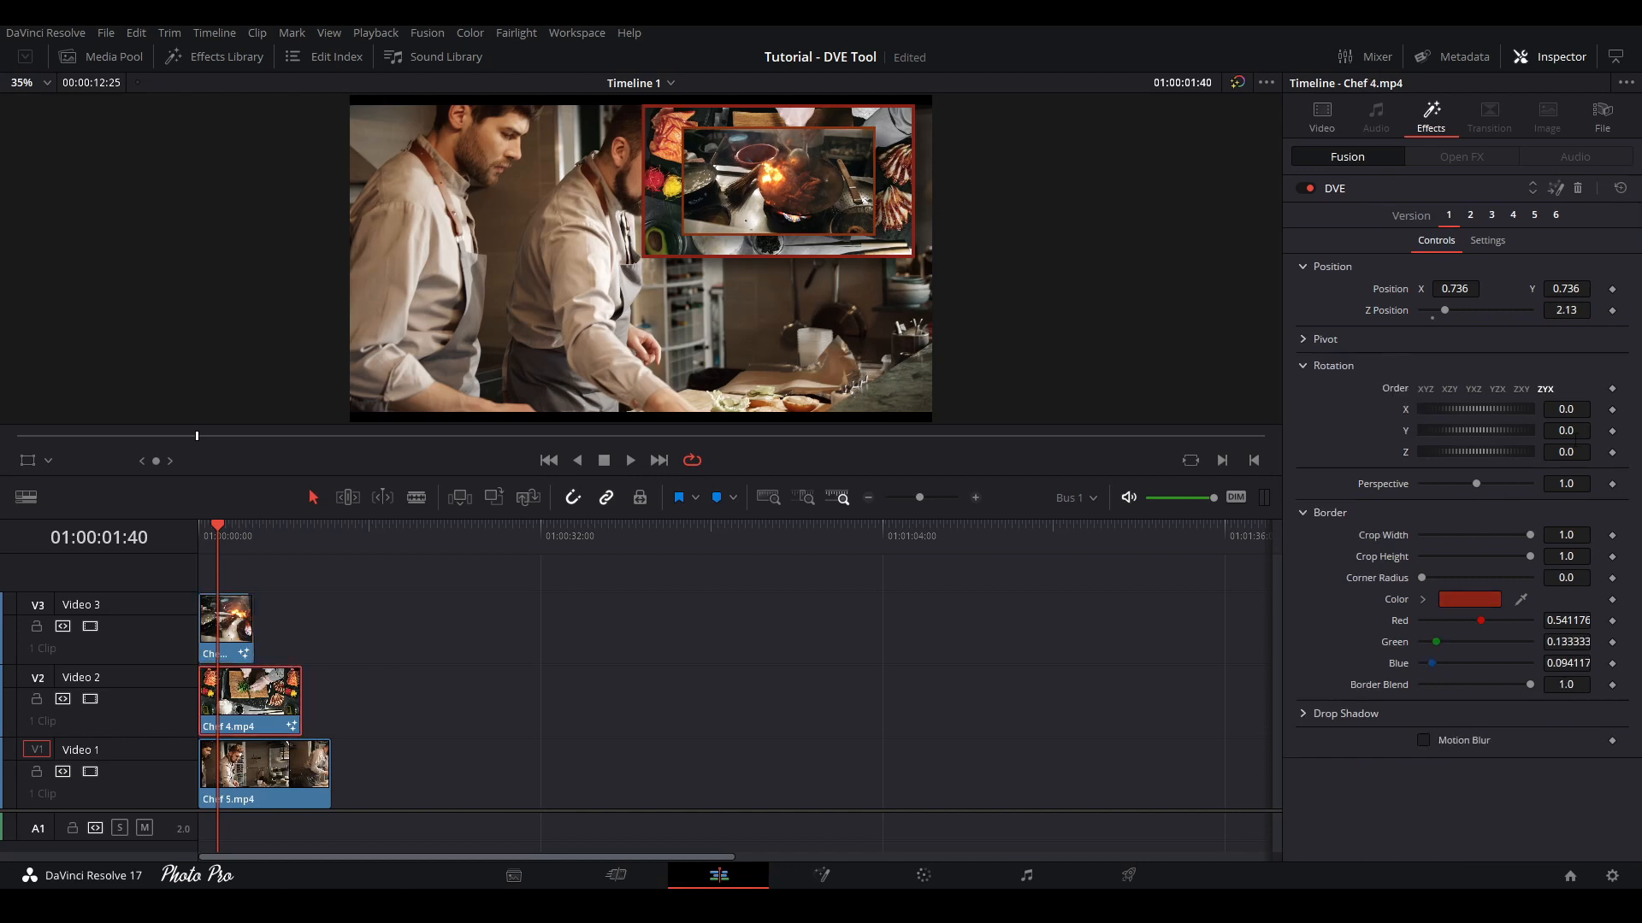
pyautogui.click(1567, 309)
pyautogui.write('3.')
pyautogui.press('Tab')
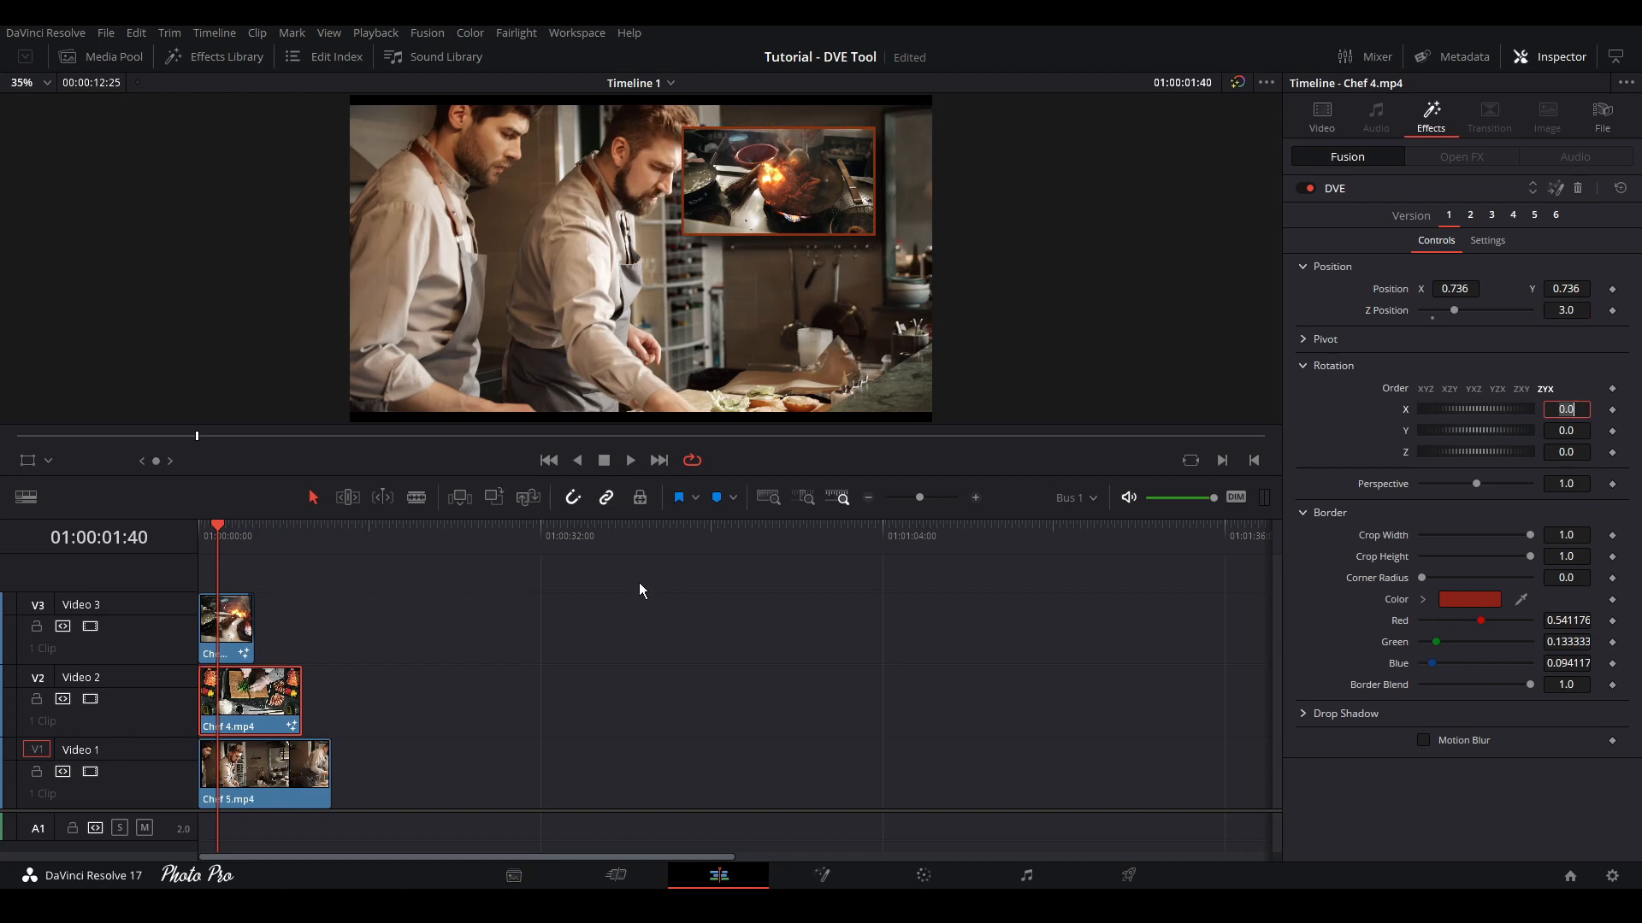
# Shift Chef 3's inset sideways by setting its DVE Pivot X to 0.585, keeping Pivot Y at 0.5
pyautogui.click(252, 621)
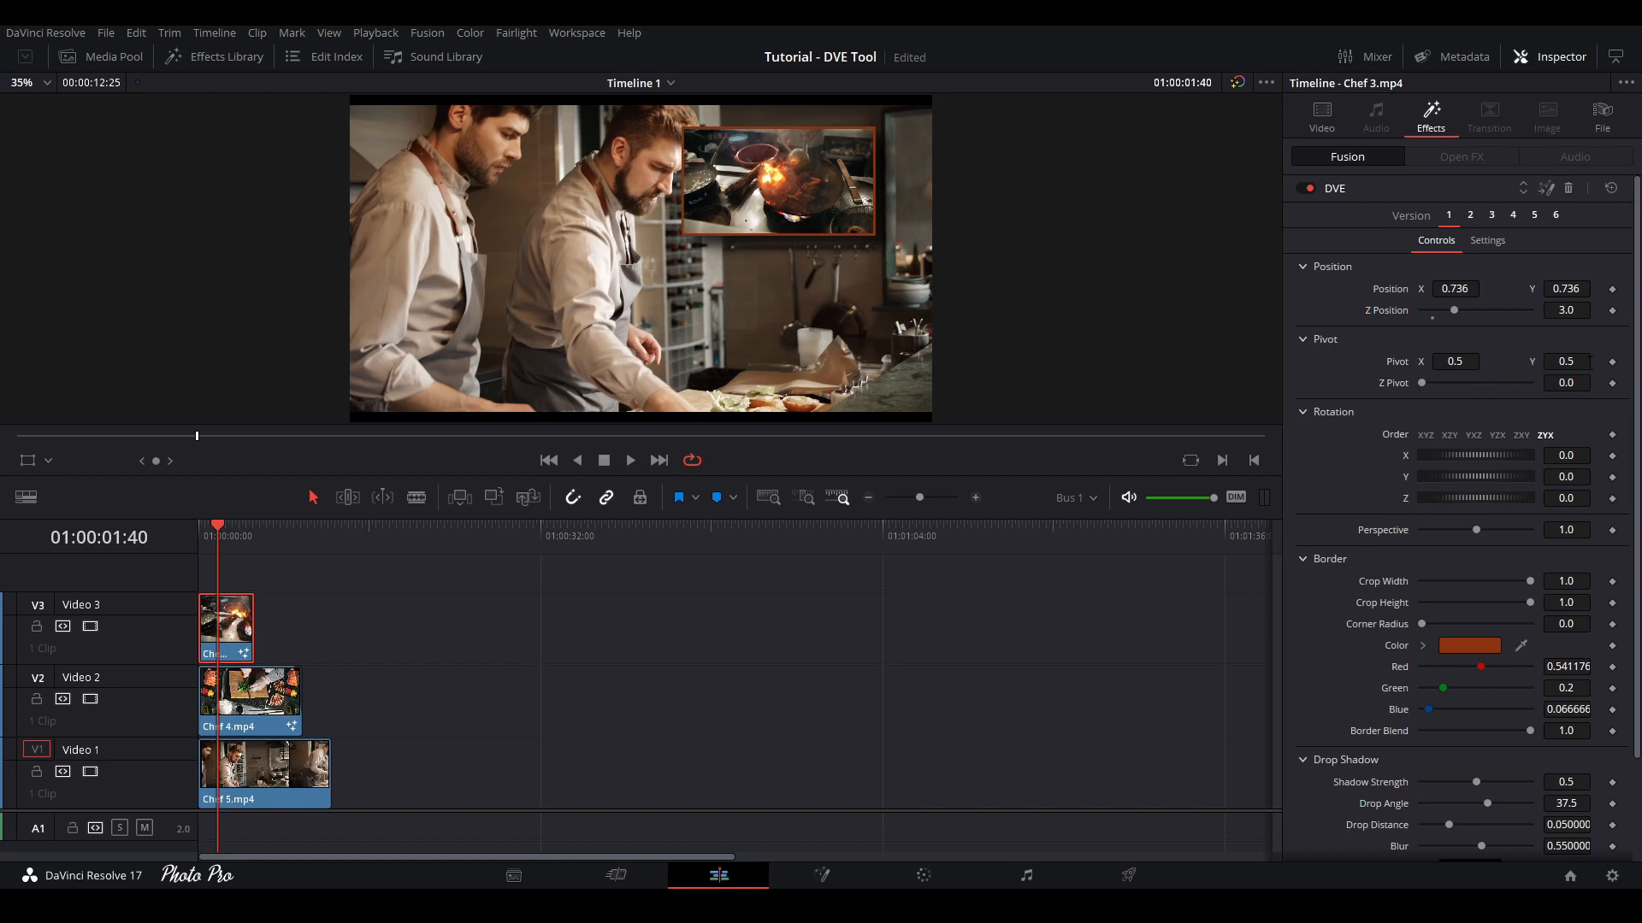
pyautogui.moveTo(1566, 361); pyautogui.dragTo(1567, 362)
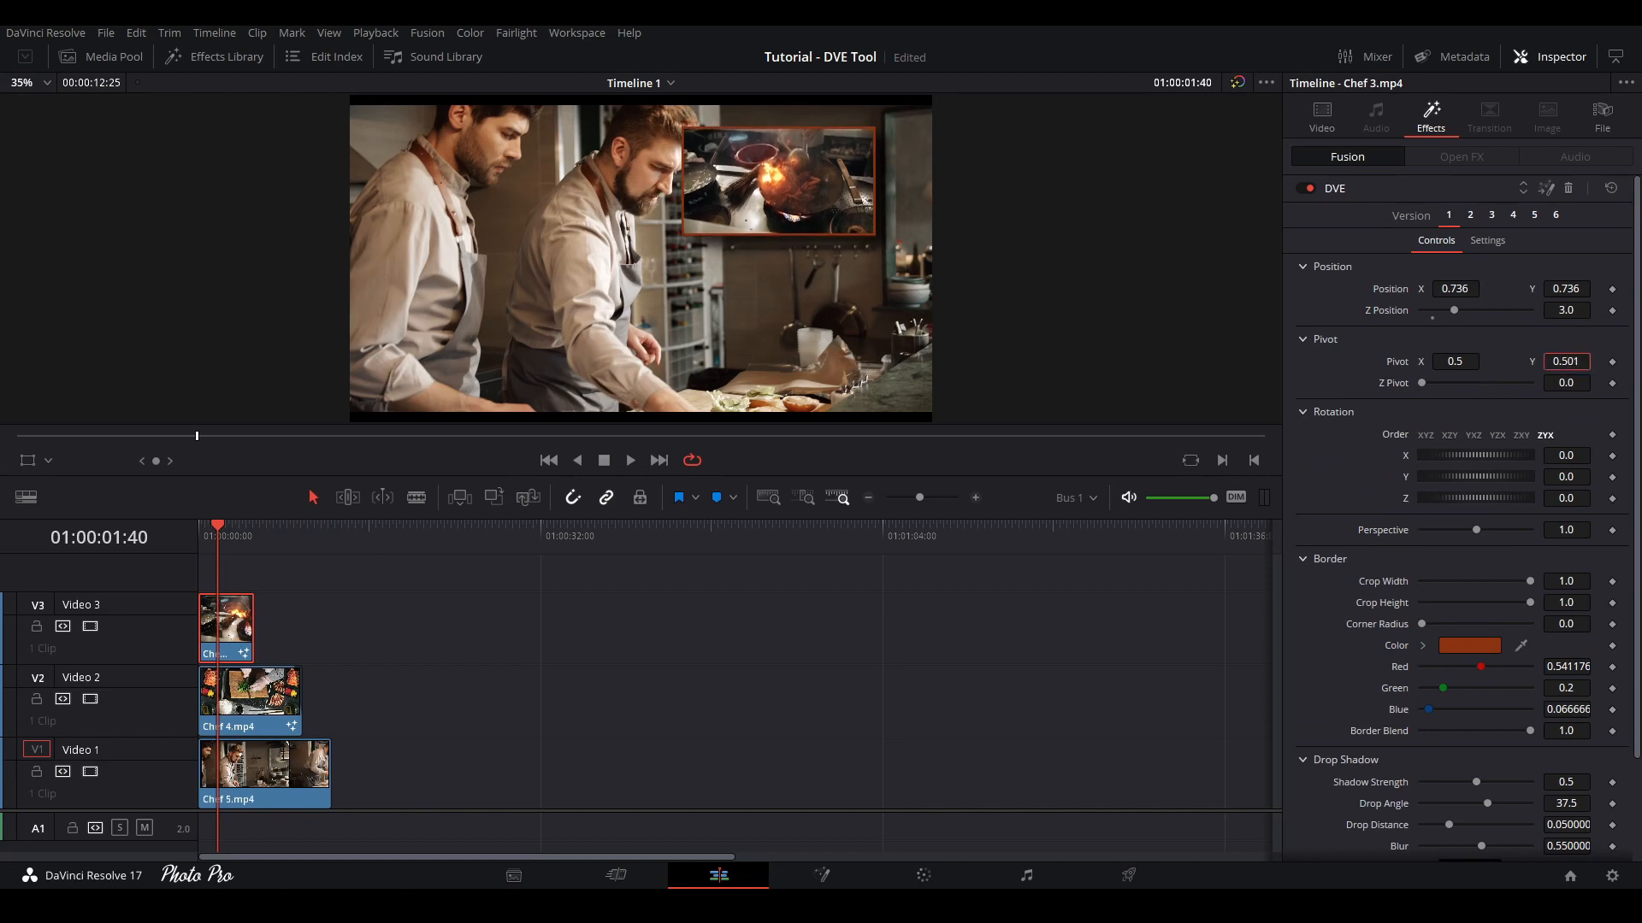
pyautogui.doubleClick(1395, 361)
pyautogui.moveTo(1455, 361); pyautogui.dragTo(1488, 362)
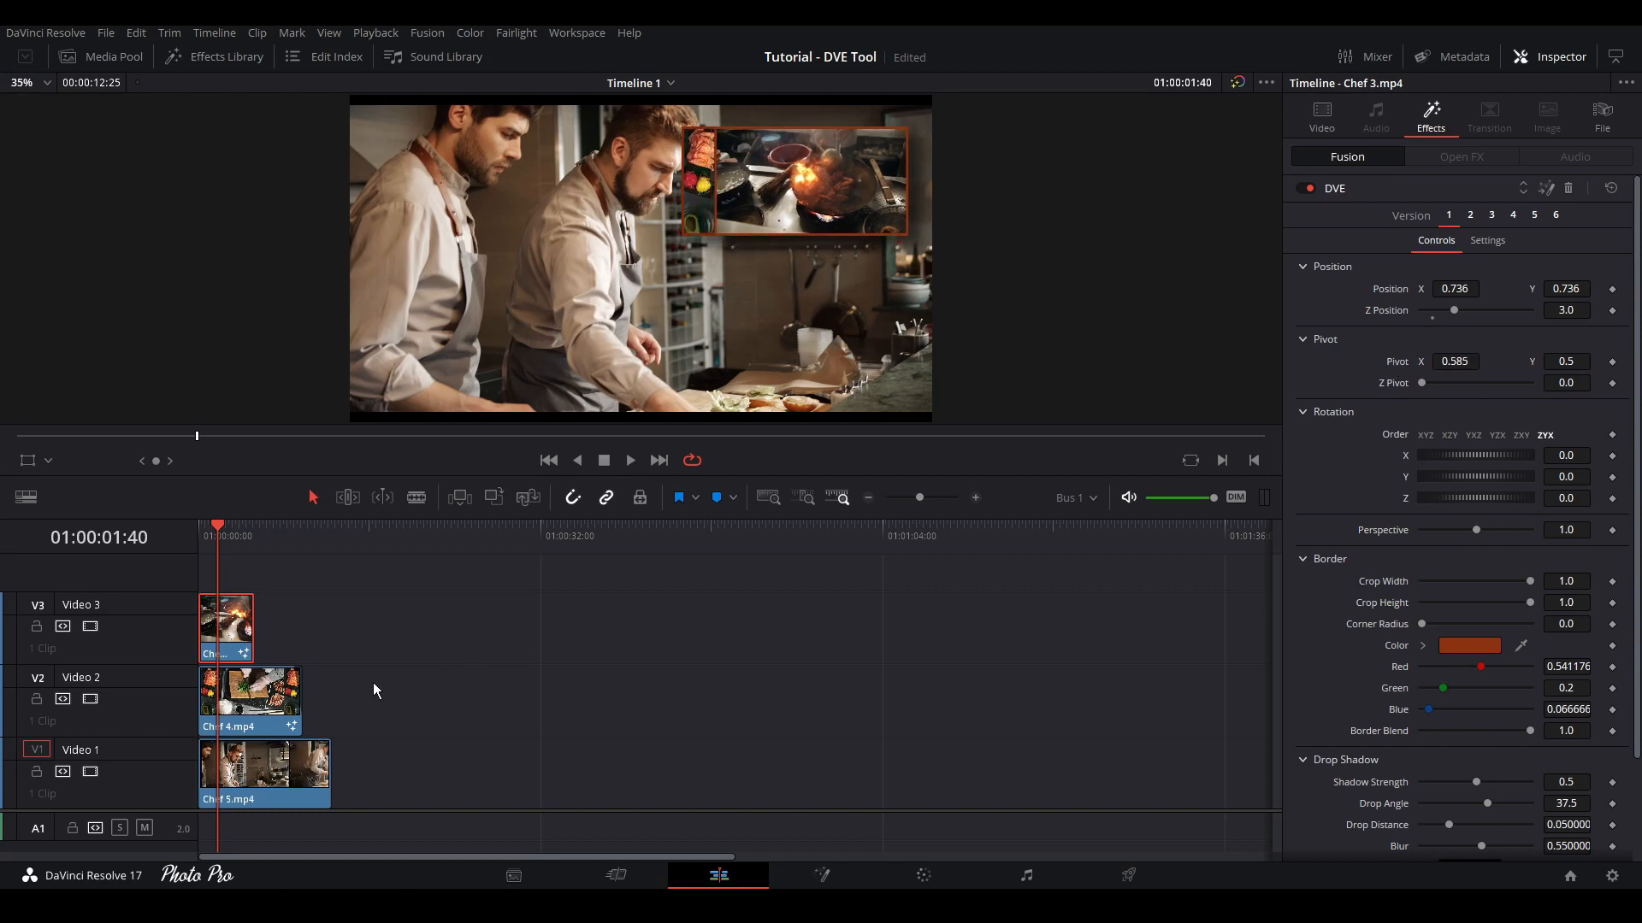
# Set the DVE Pivot X of Chef 4 to 0.585 to align its inset with Chef 3's
pyautogui.click(270, 716)
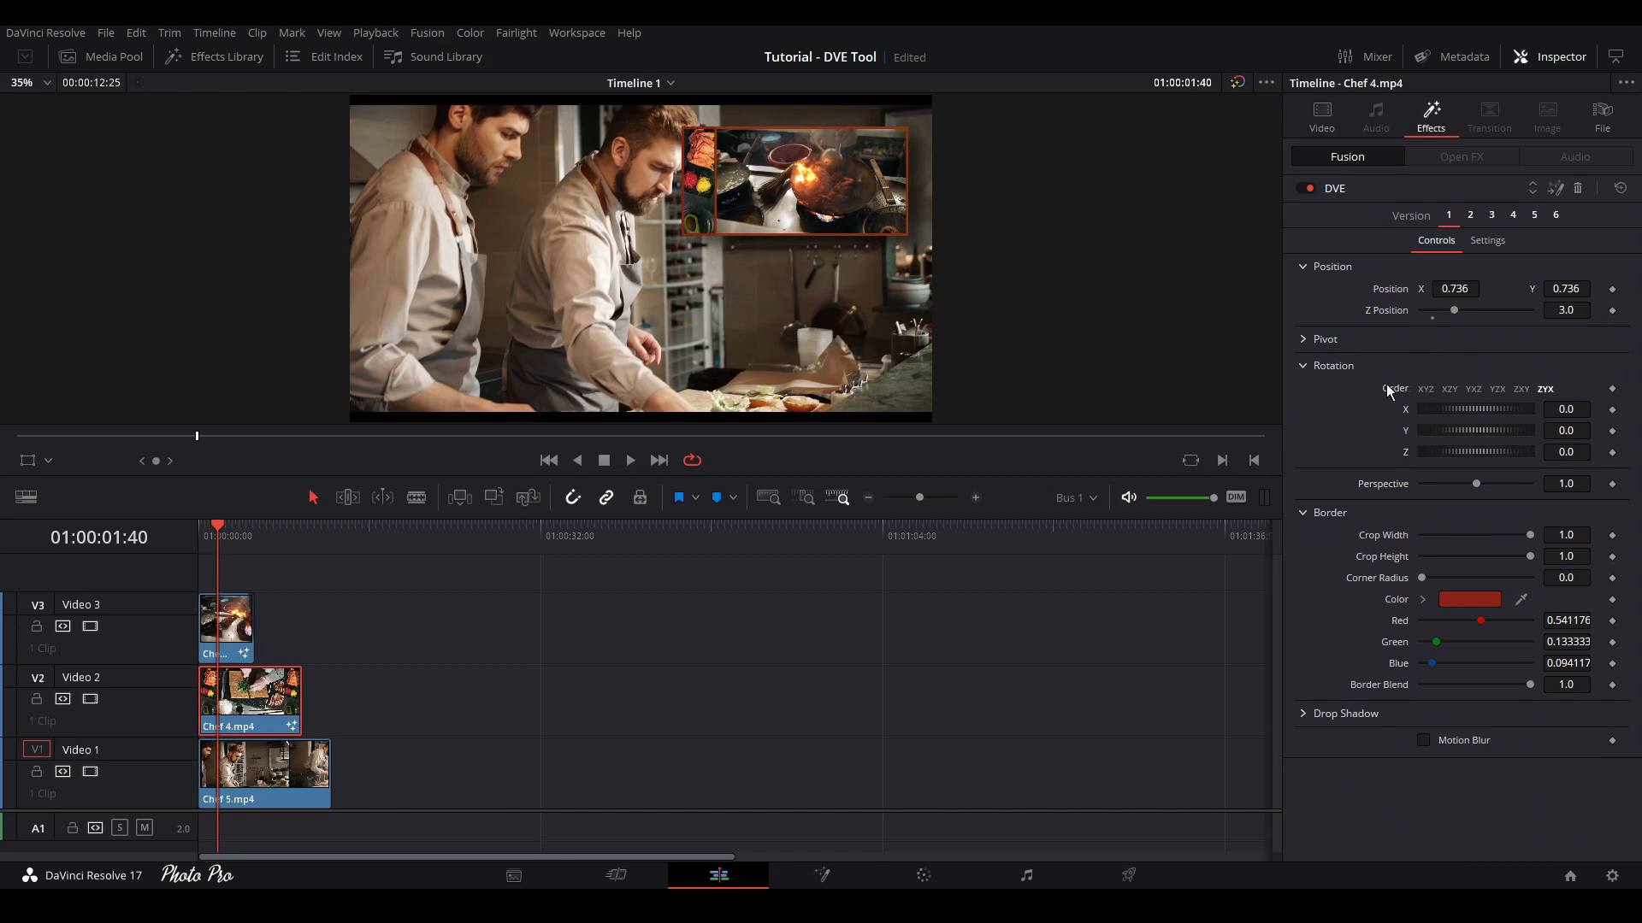
pyautogui.click(1302, 340)
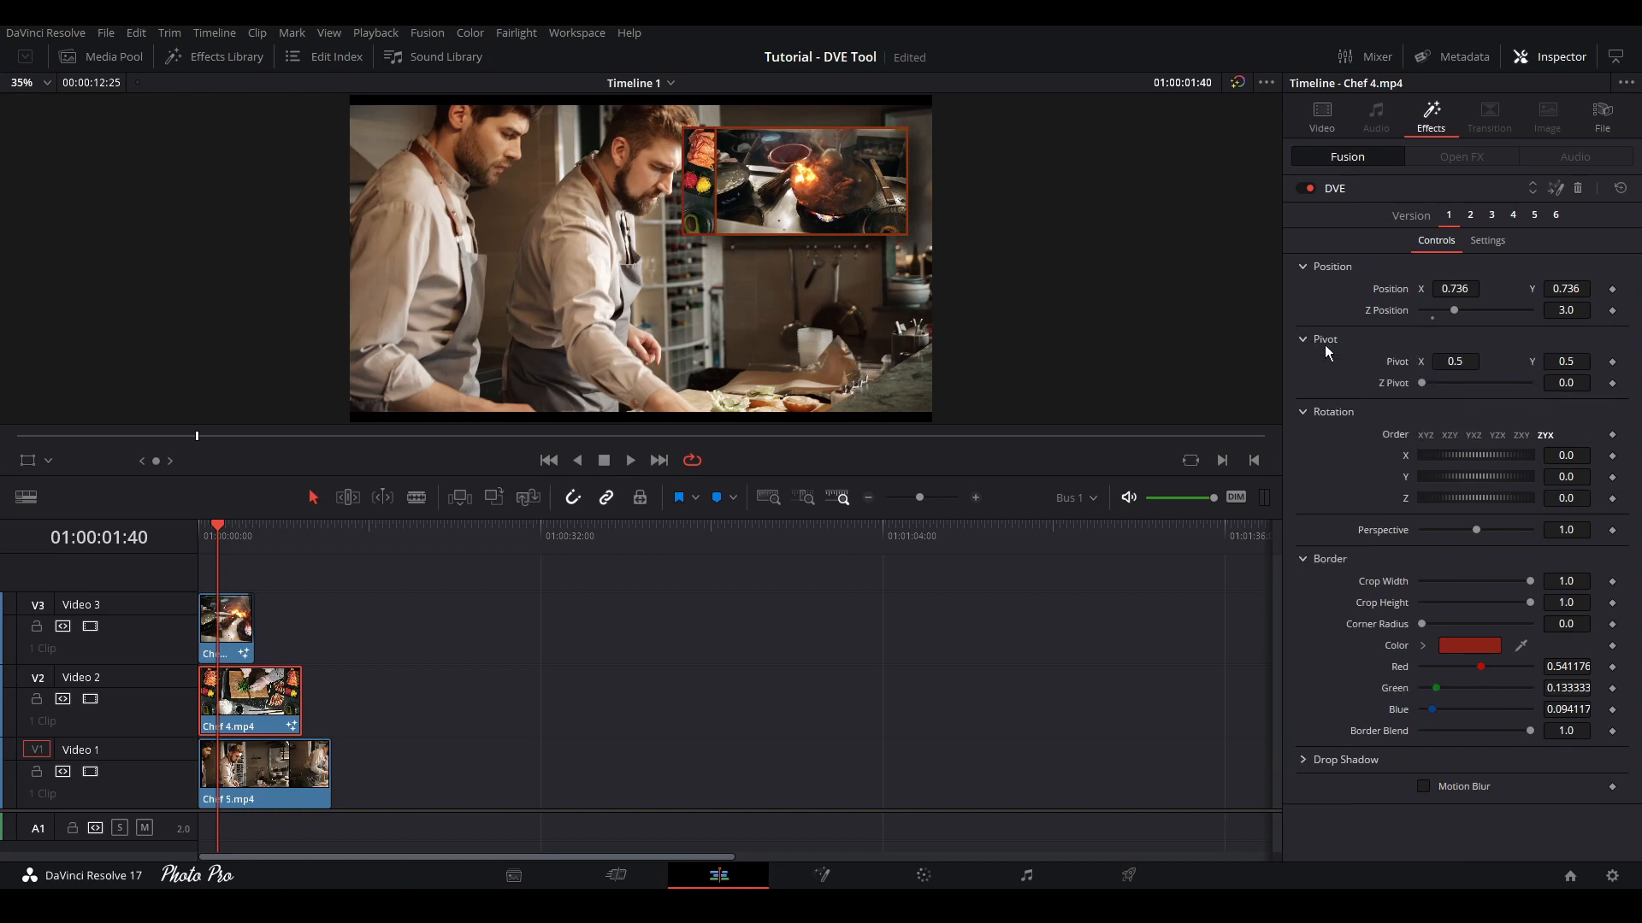
pyautogui.moveTo(1462, 362); pyautogui.dragTo(1493, 361)
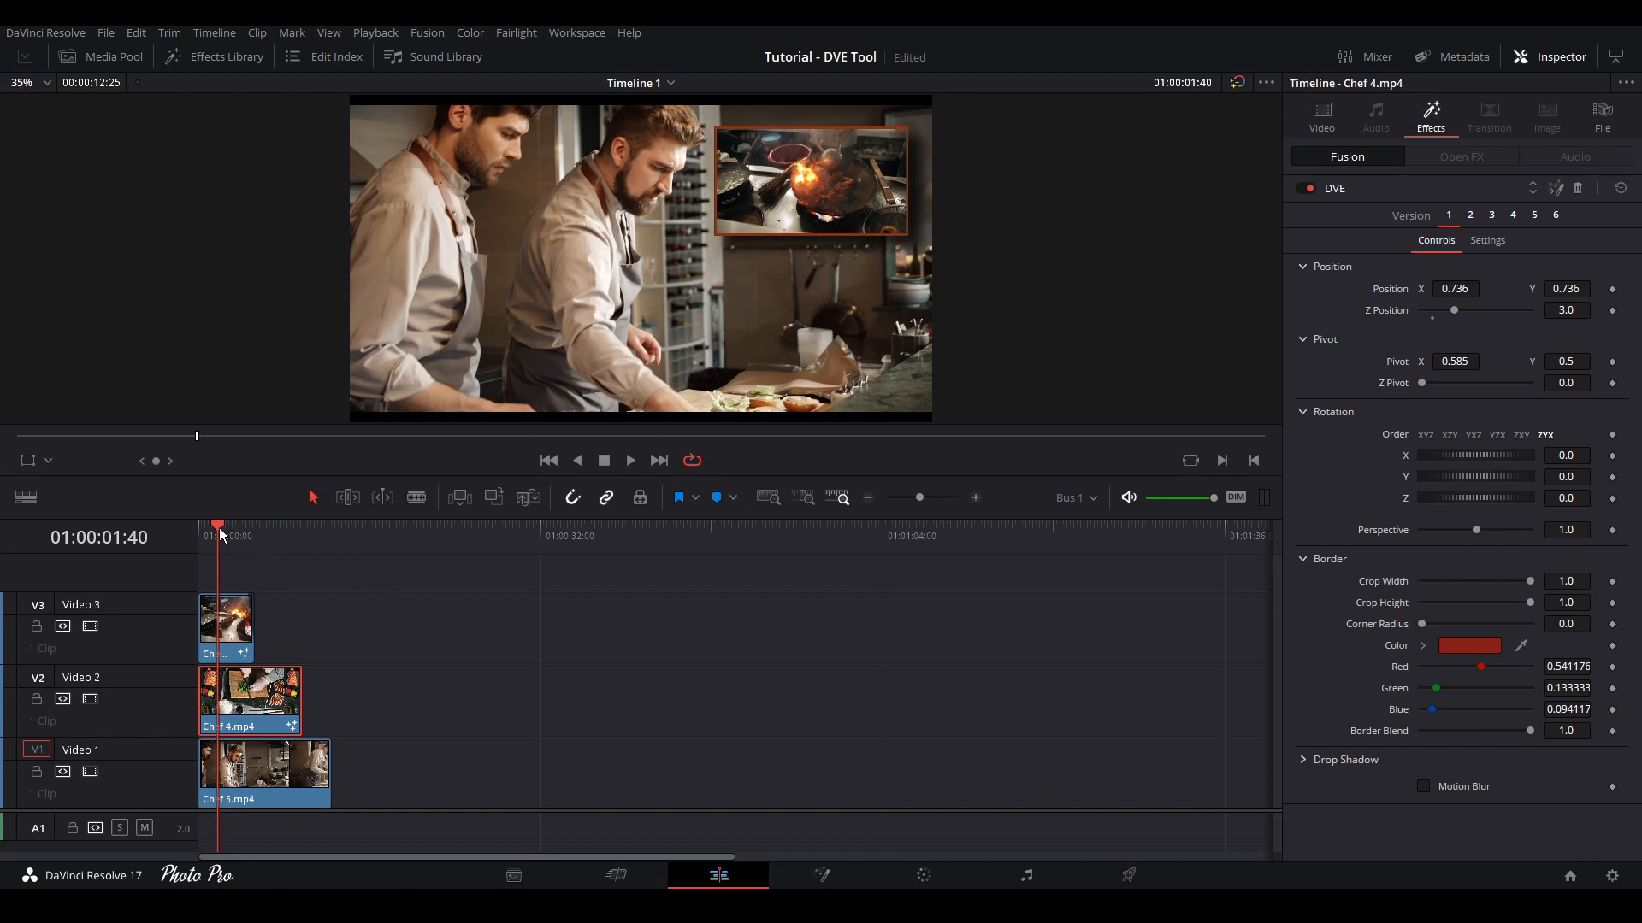
# Play the resized insets full screen from the timeline start, return to the edit view and stop at 01:00:10:32
pyautogui.moveTo(219, 527); pyautogui.dragTo(204, 530)
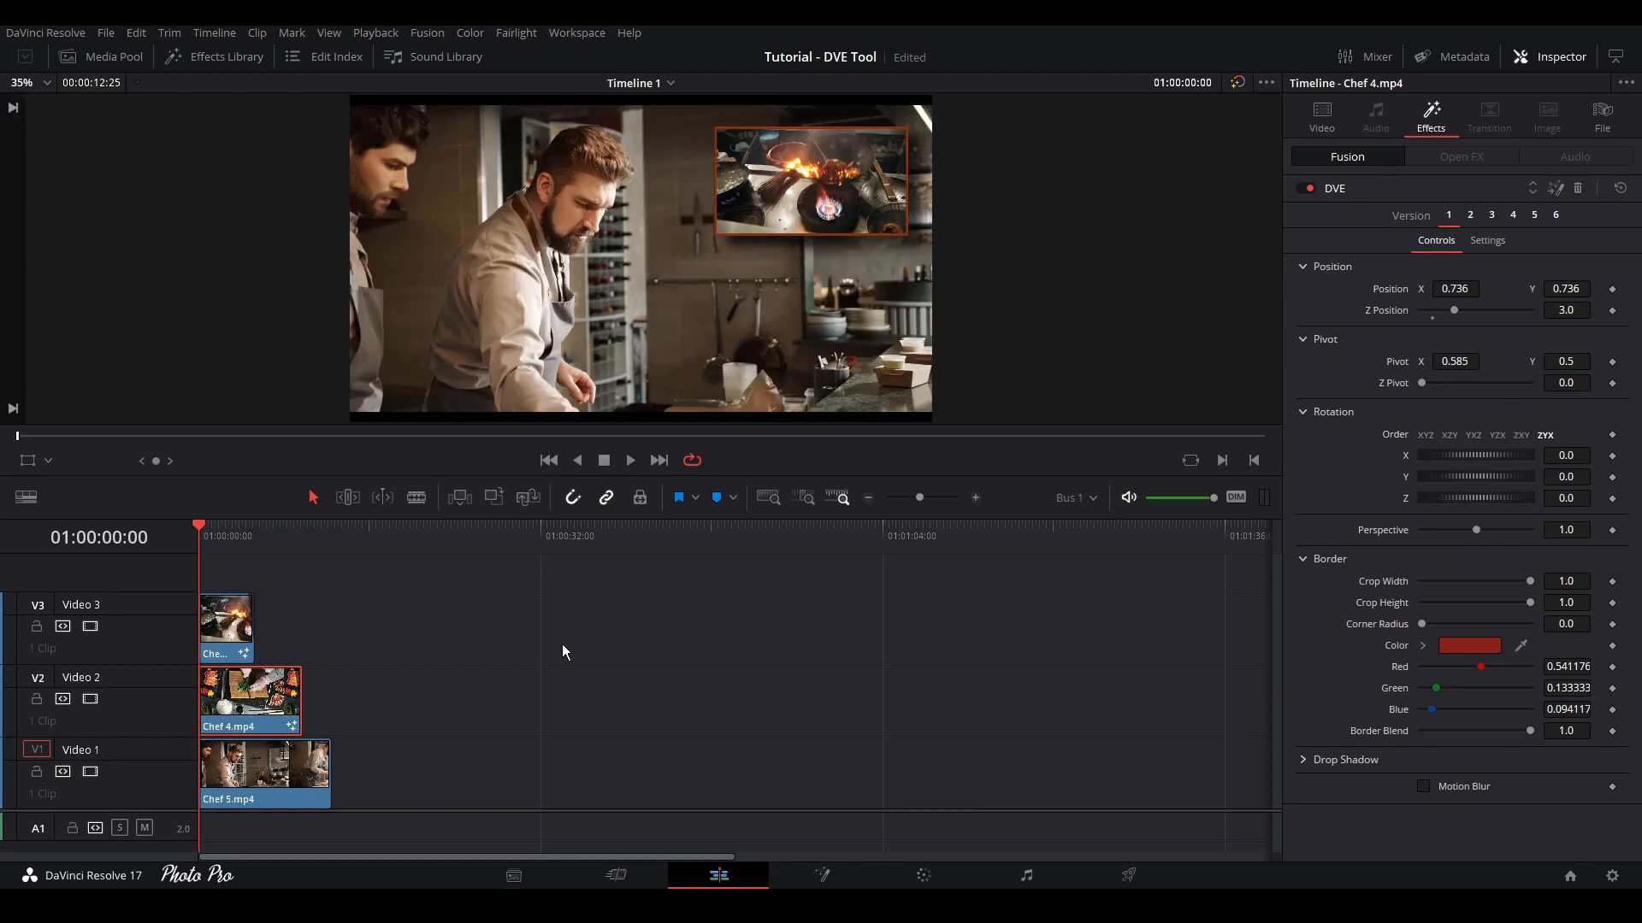
pyautogui.hotkey('ctrl', 'f')
pyautogui.press('space')
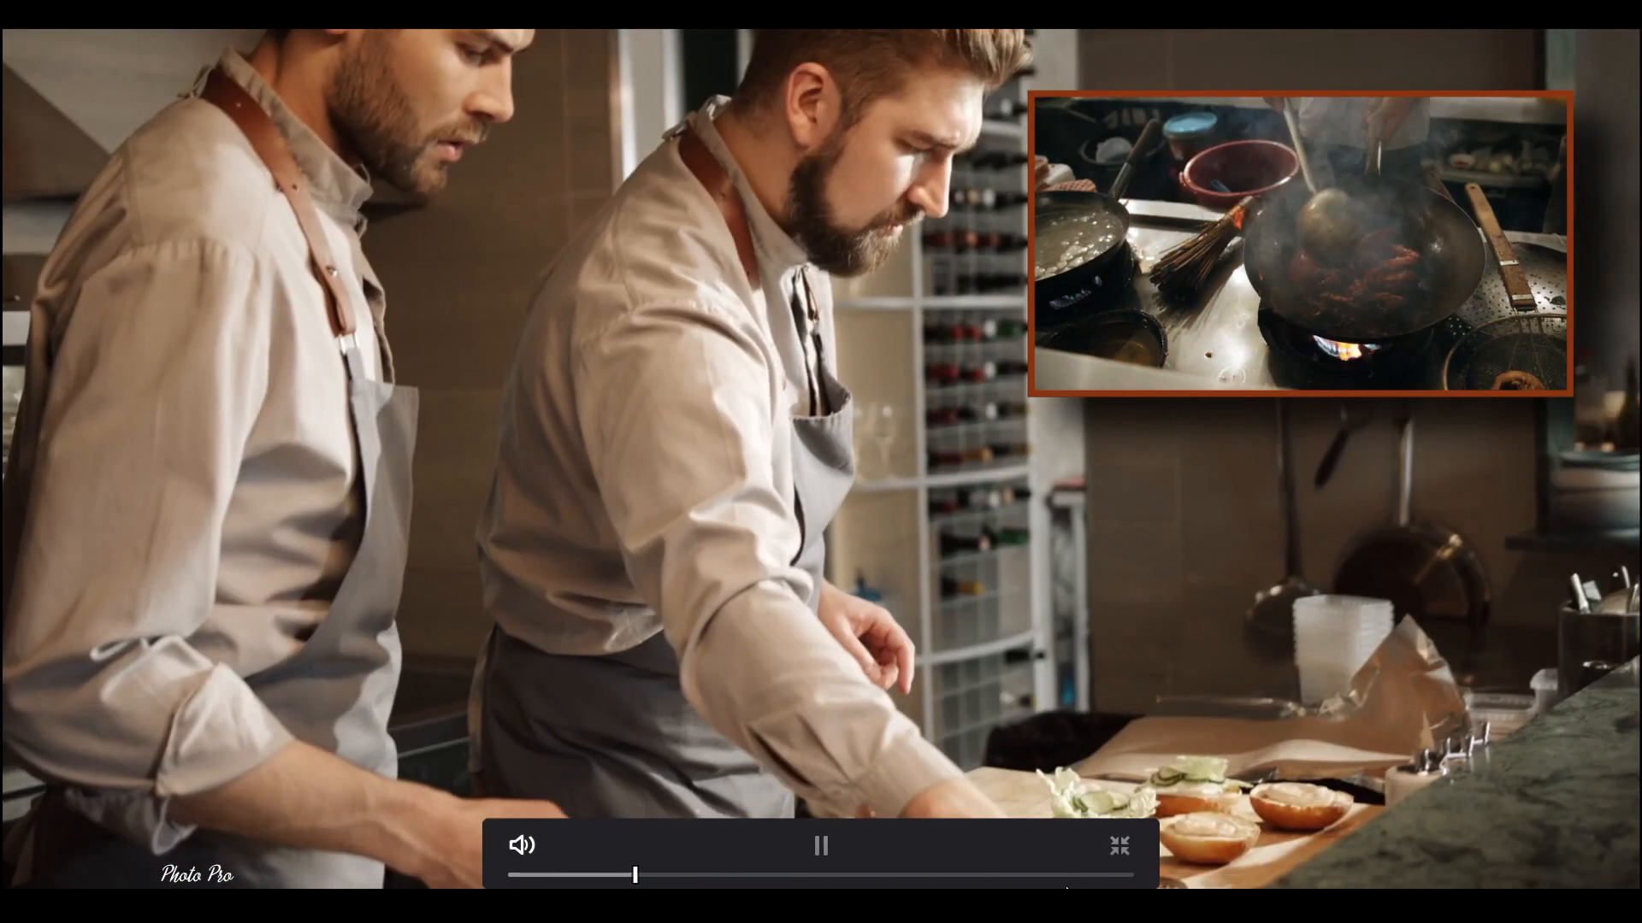
pyautogui.click(1119, 846)
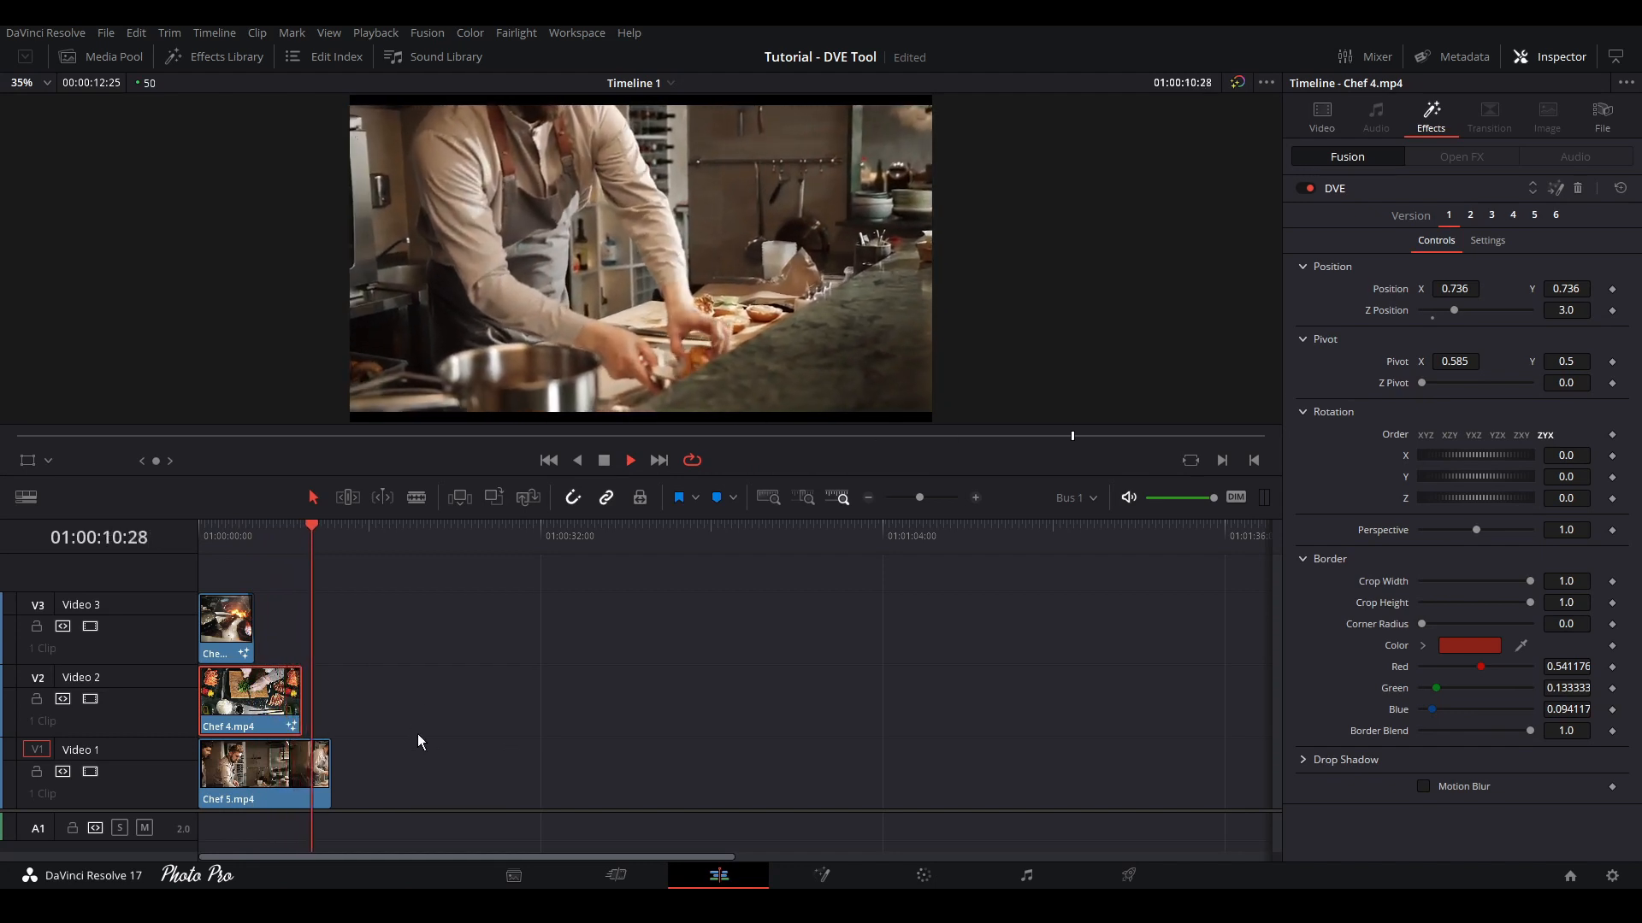
pyautogui.press('space')
# Combine the three chef clips on the timeline into a new compound clip named Intro 1
pyautogui.moveTo(384, 597); pyautogui.dragTo(221, 791)
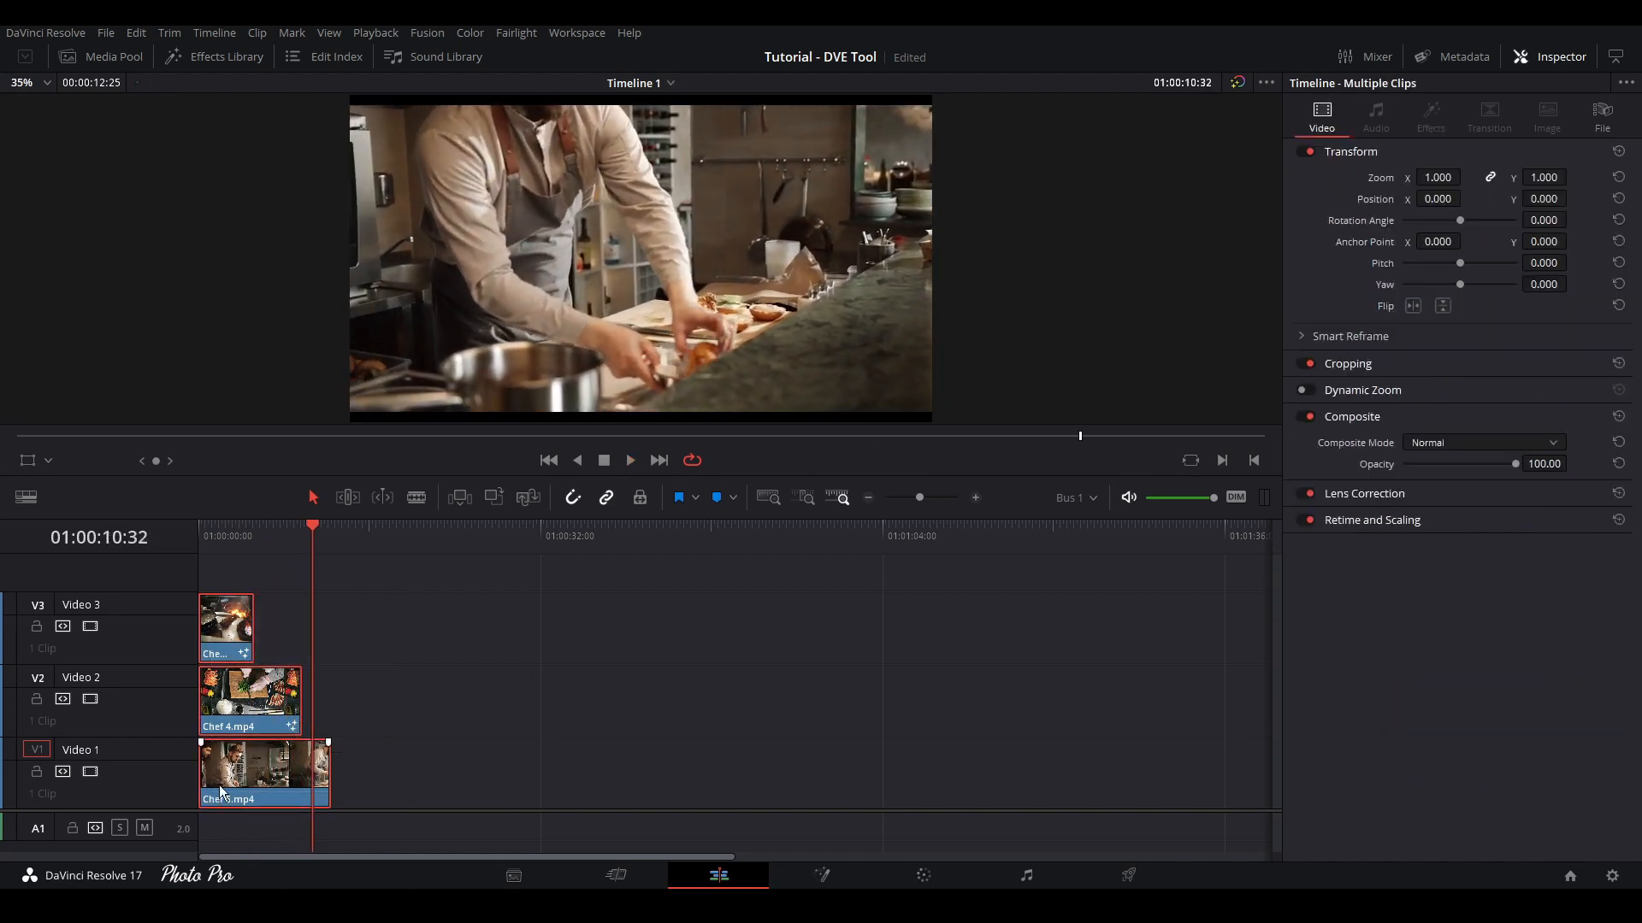
pyautogui.rightClick(273, 782)
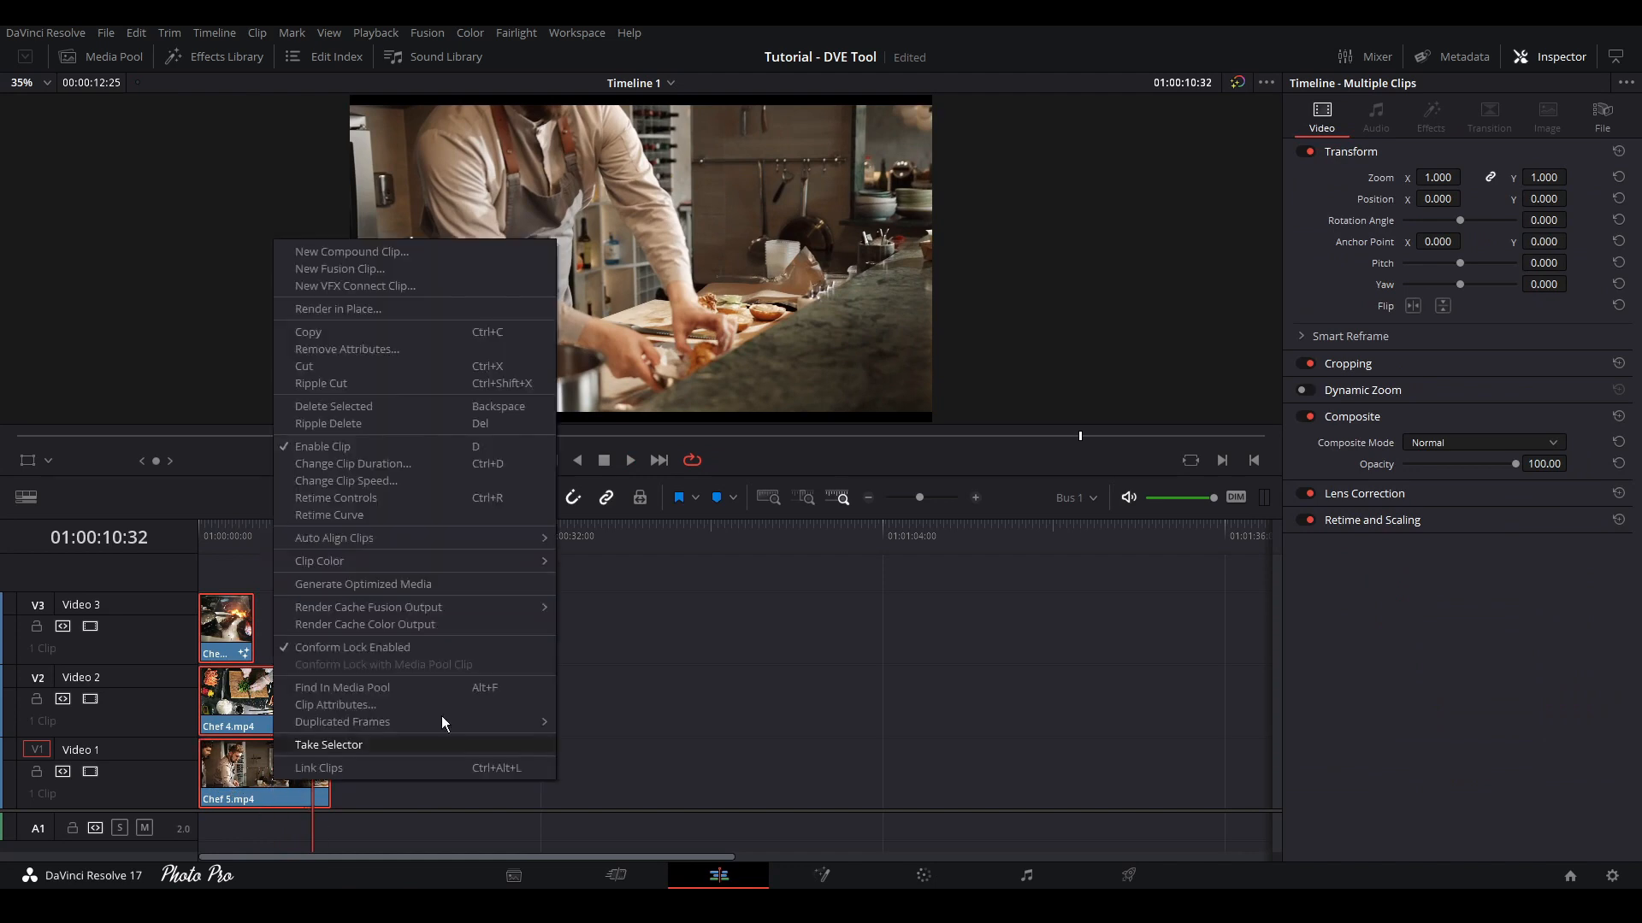
pyautogui.click(331, 251)
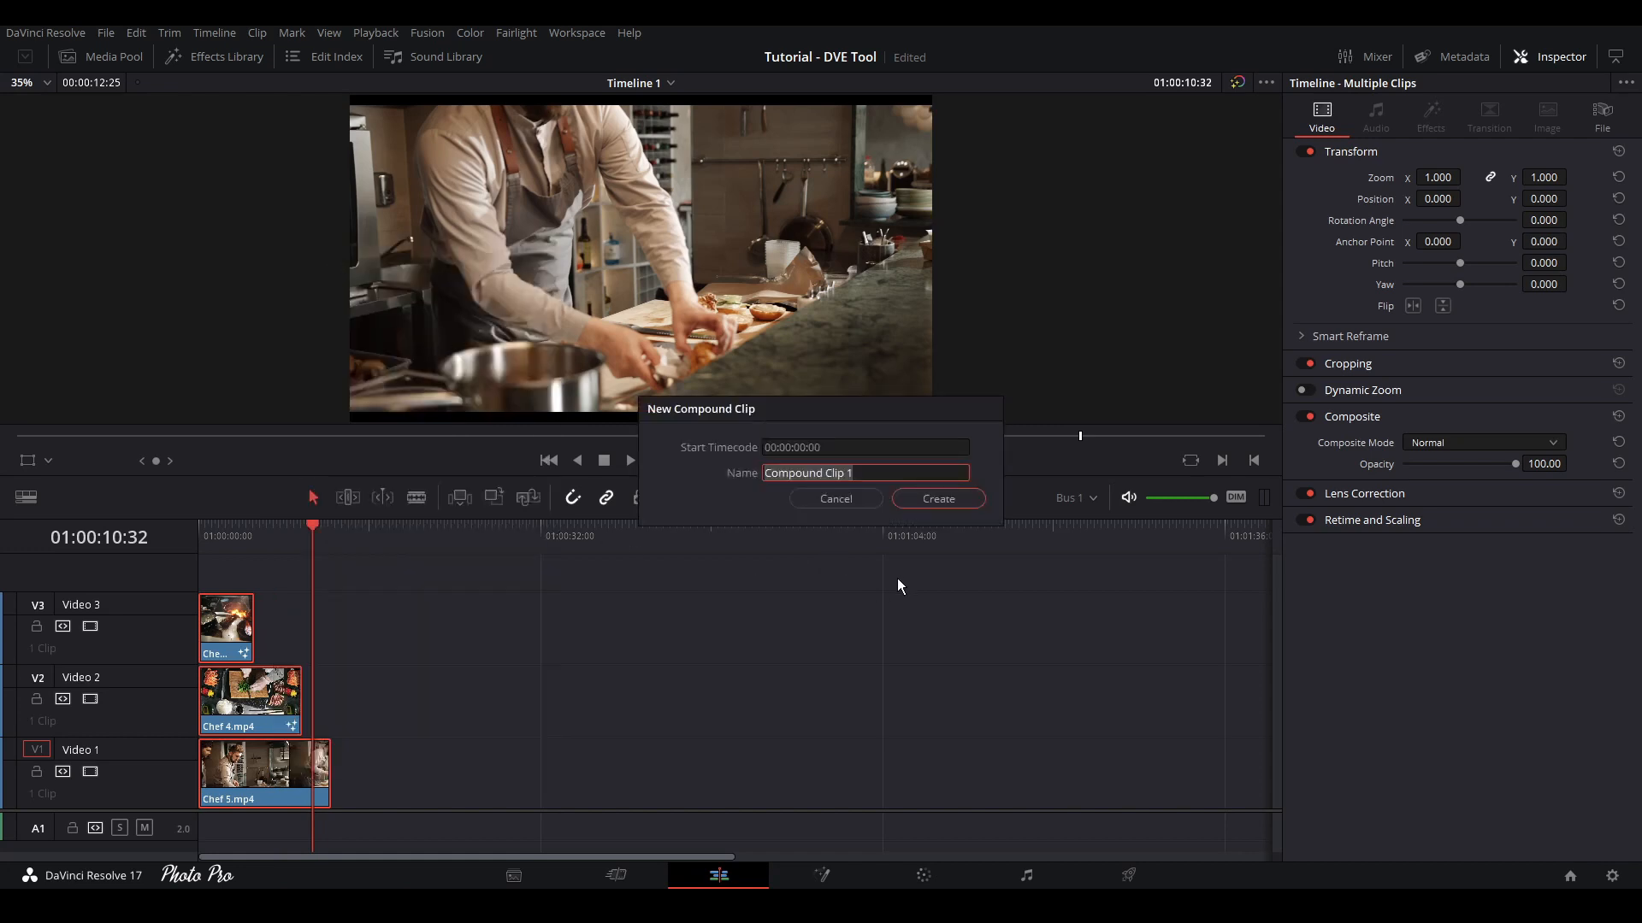
pyautogui.press('BackSpace')
pyautogui.write('Intro')
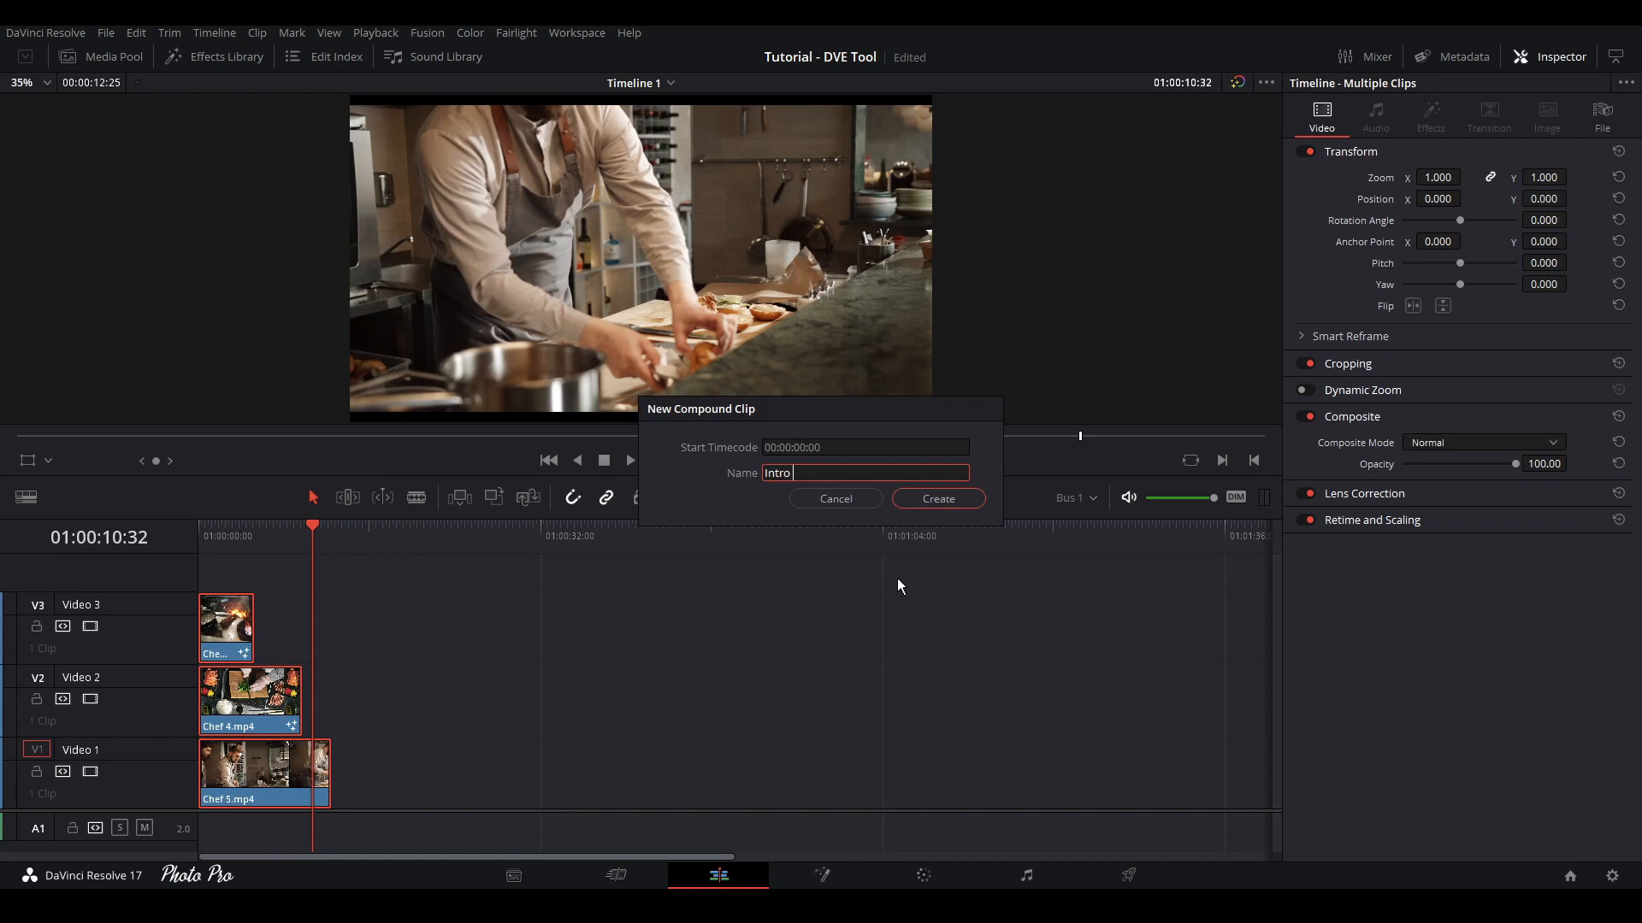
pyautogui.write(' 1')
pyautogui.press('Return')
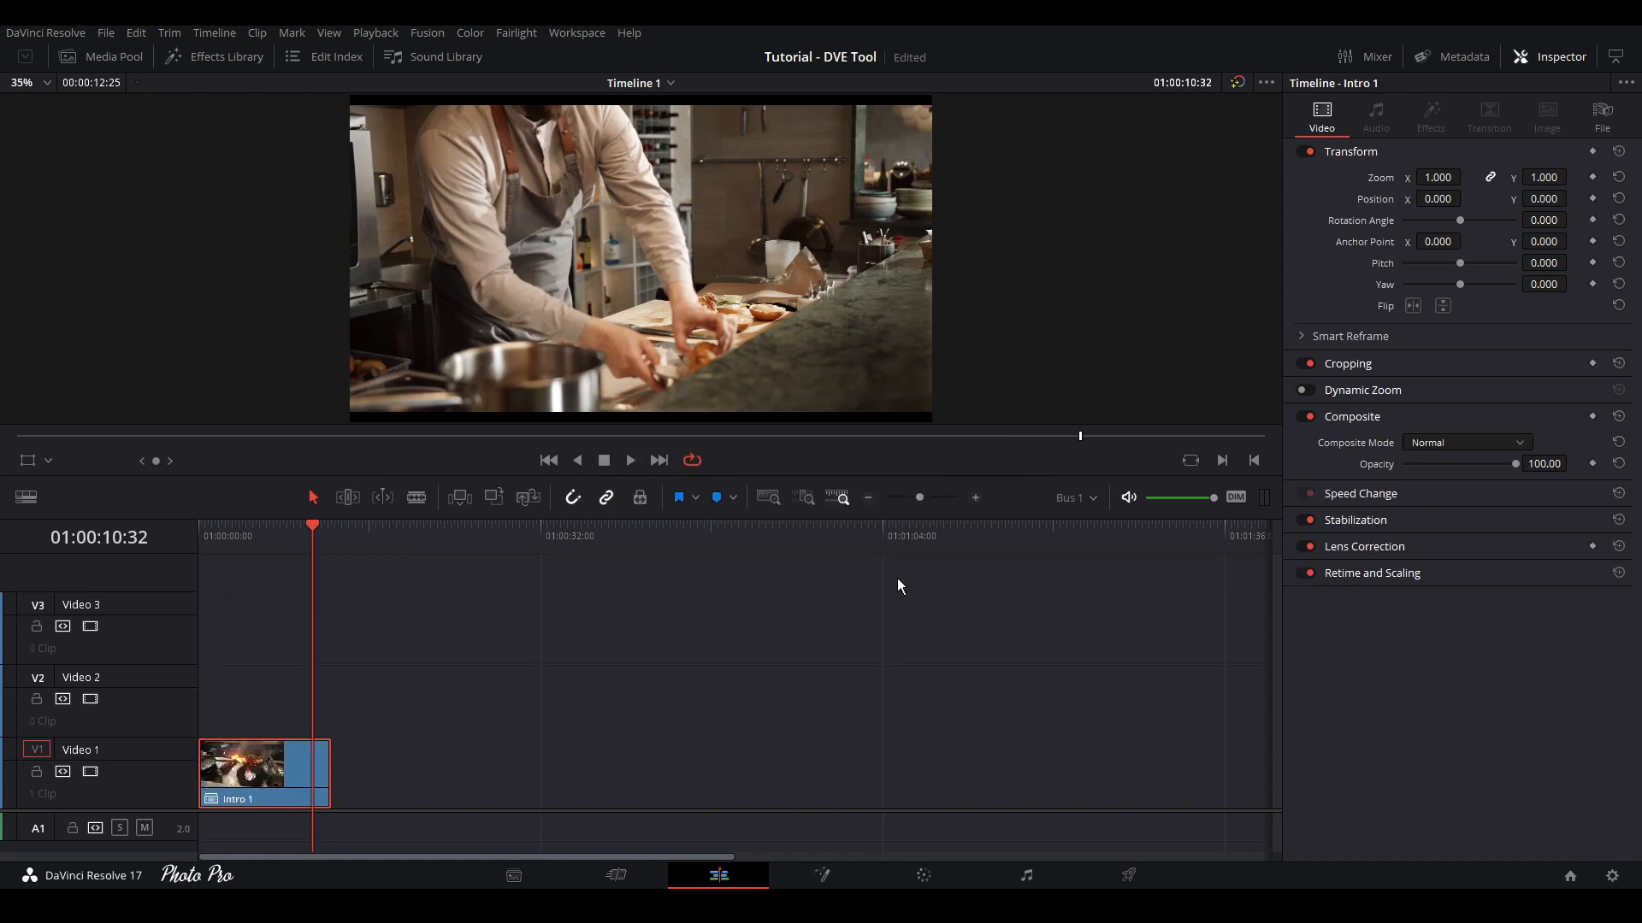
# Play the Intro 1 compound clip from the start and leave the playhead at 01:00:01:12
pyautogui.click(202, 527)
pyautogui.press('space')
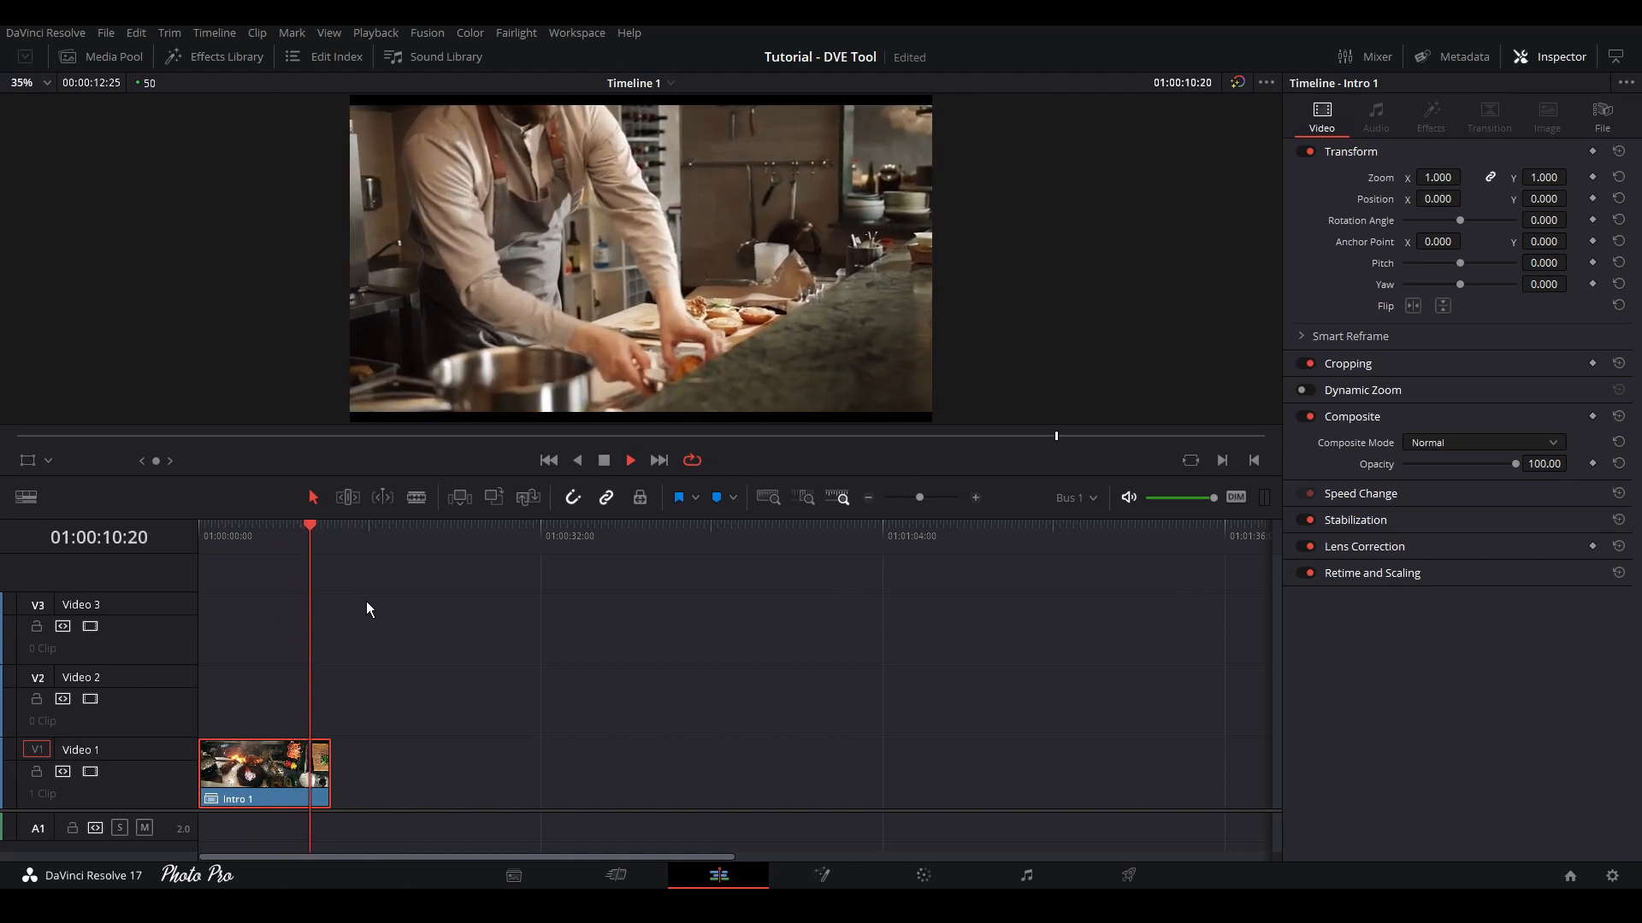
pyautogui.click(197, 542)
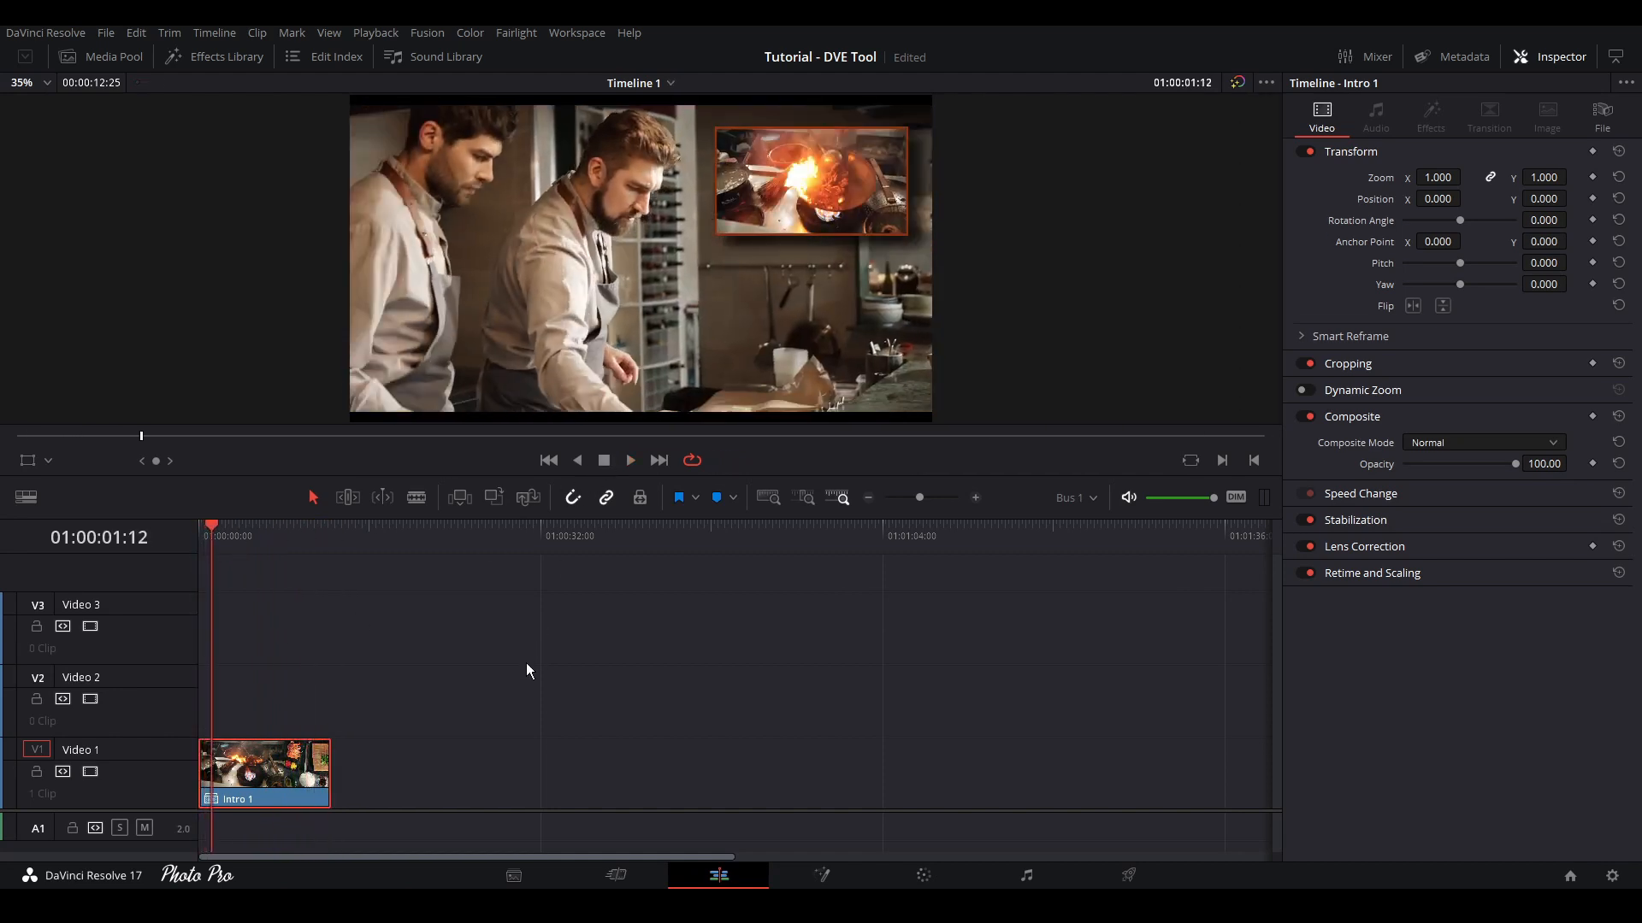
pyautogui.click(526, 663)
# Bring the DJI_0563 clip from the Drone folder onto Video 1 after Intro 1 and close the import dialog
pyautogui.click(193, 57)
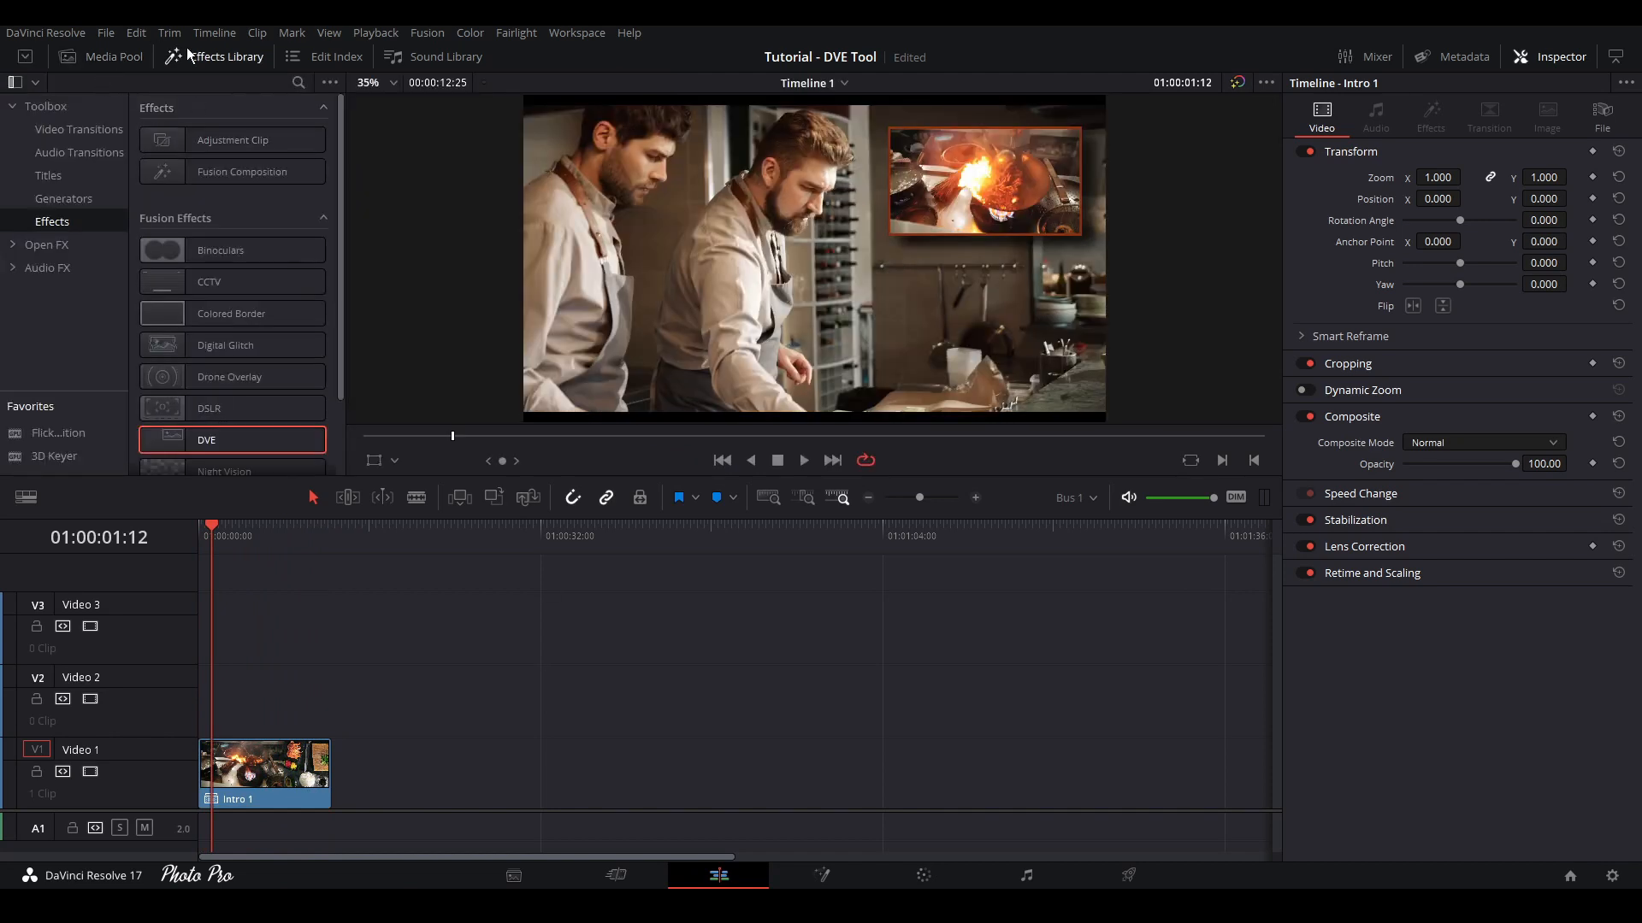
pyautogui.click(190, 56)
pyautogui.click(103, 56)
pyautogui.rightClick(208, 331)
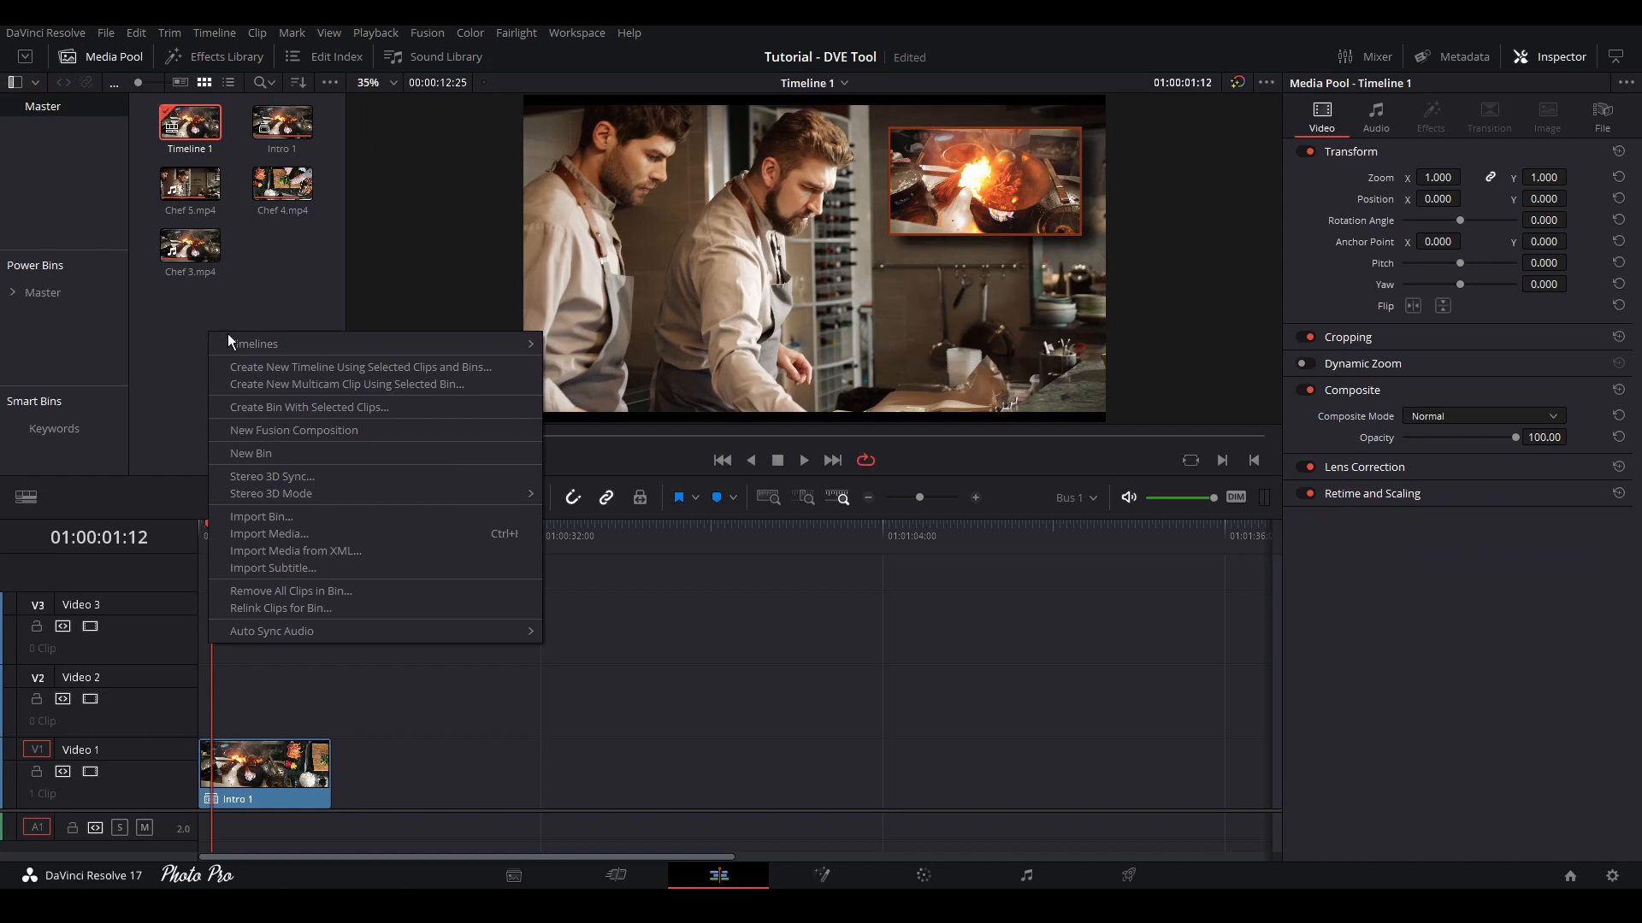
pyautogui.click(274, 532)
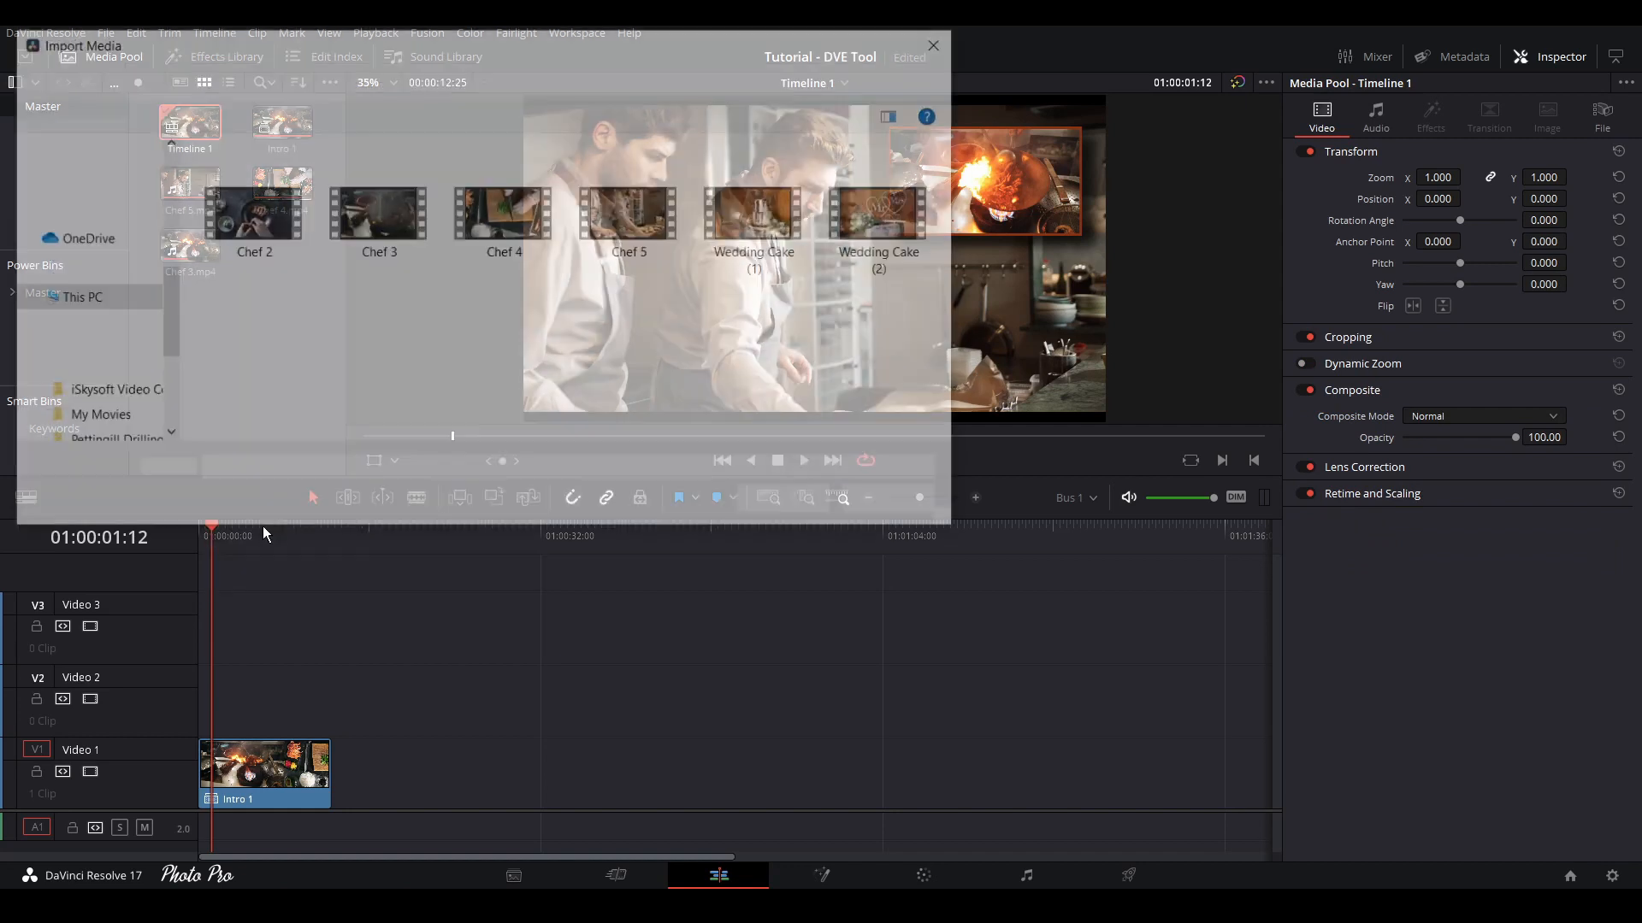
pyautogui.moveTo(377, 214); pyautogui.dragTo(604, 769)
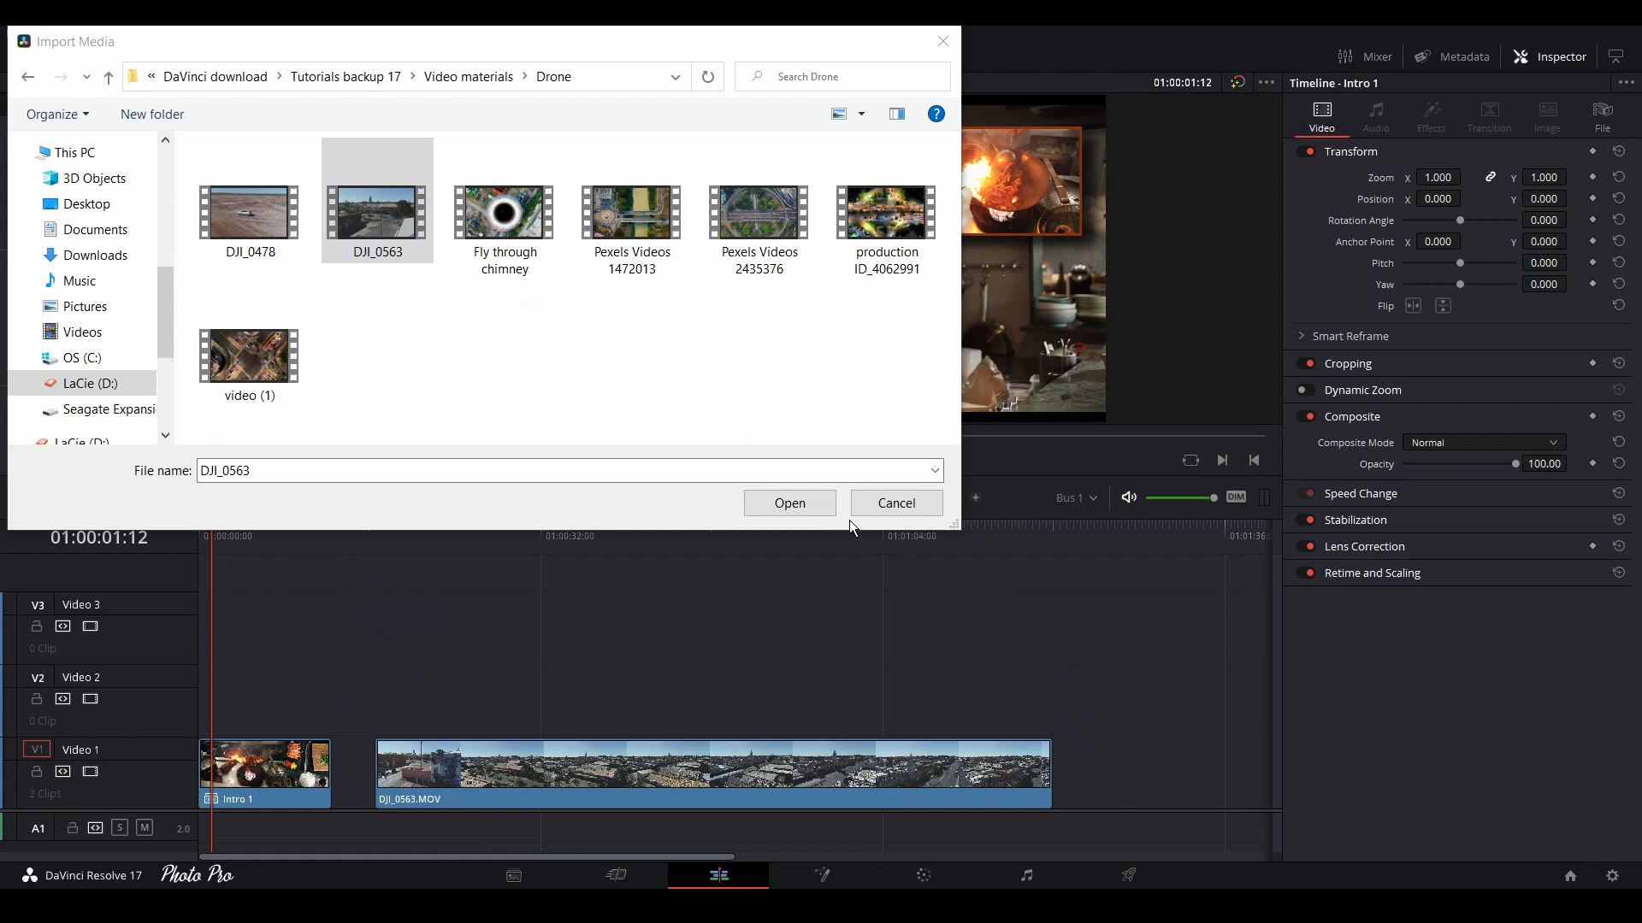
pyautogui.click(883, 501)
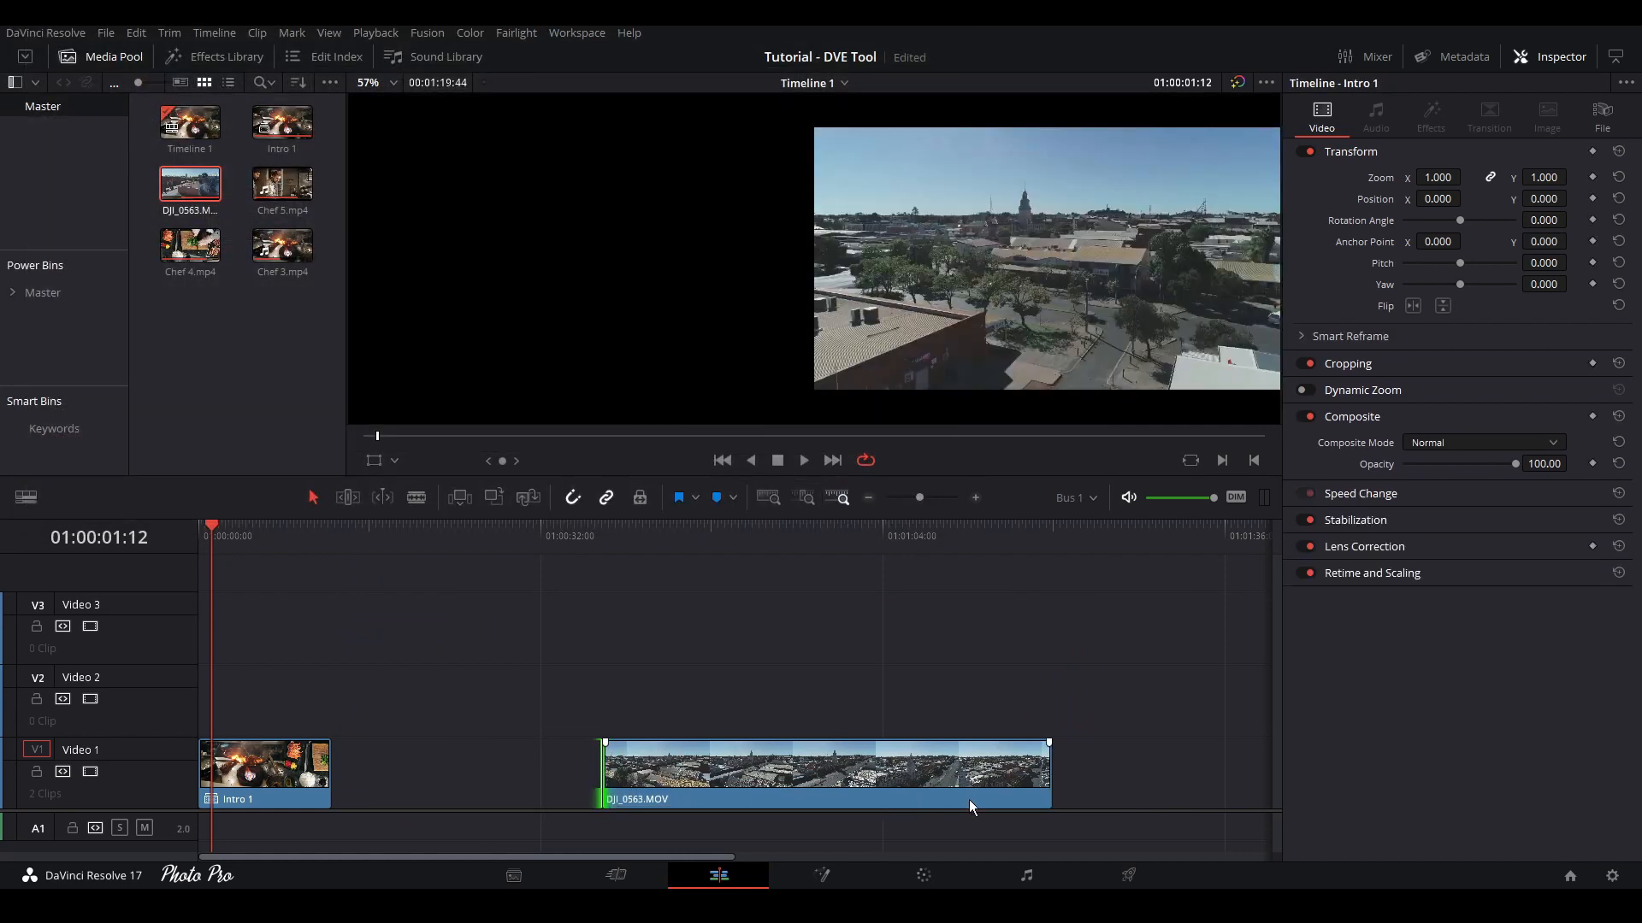
# Trim the DJI_0563 clip on the timeline and set its duration to 15 seconds
pyautogui.moveTo(1049, 770); pyautogui.dragTo(744, 769)
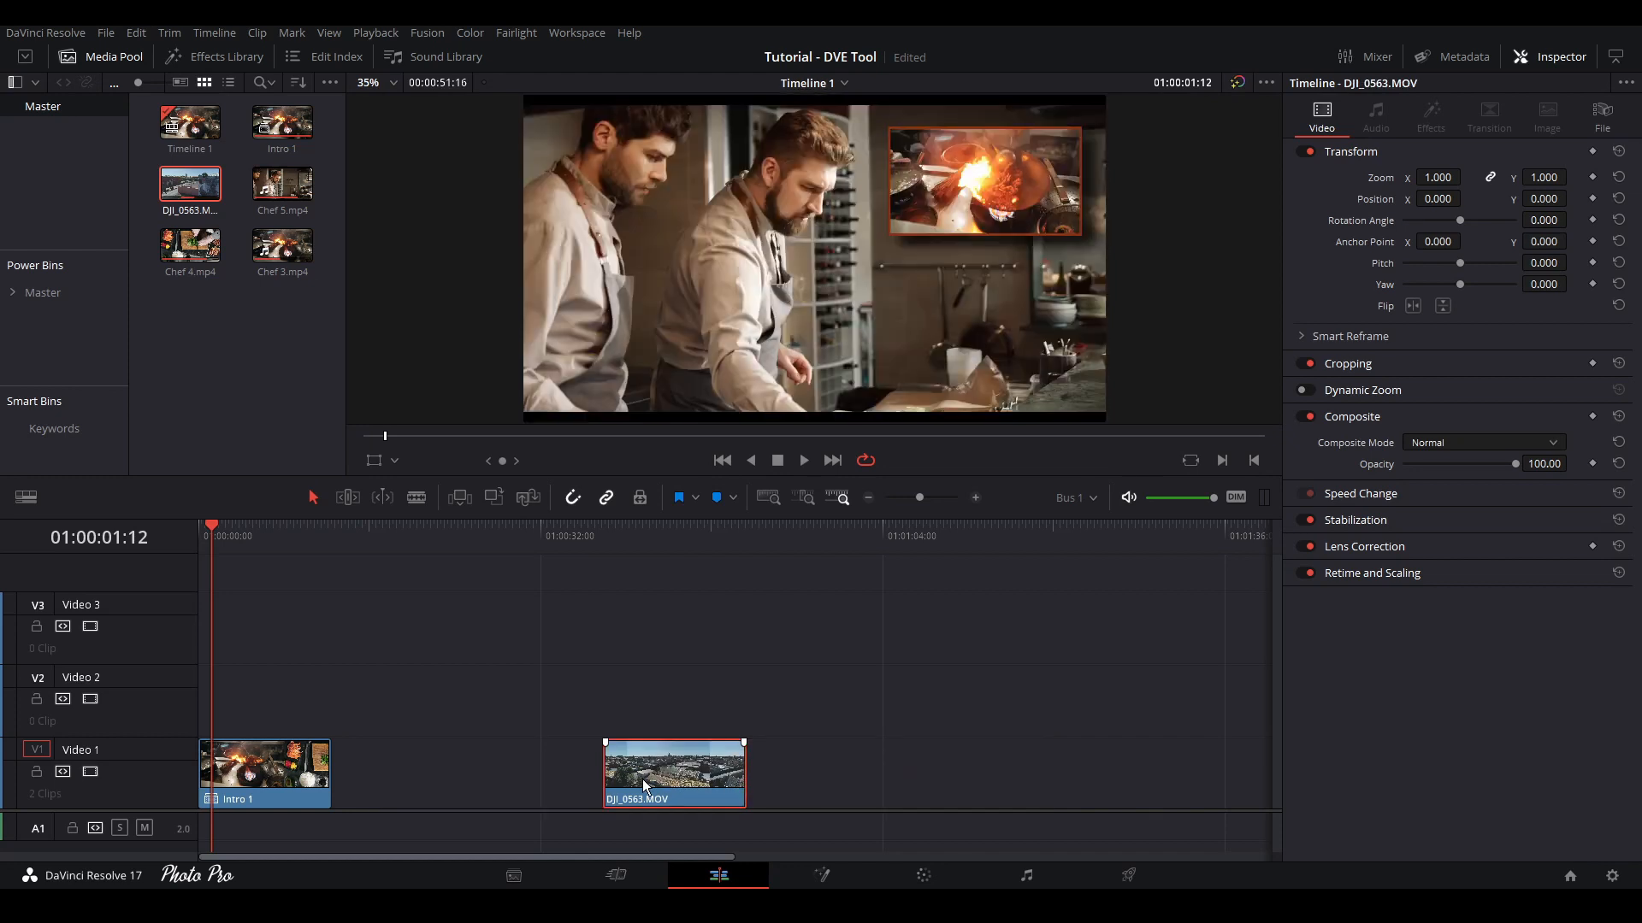
pyautogui.hotkey('ctrl', 'd')
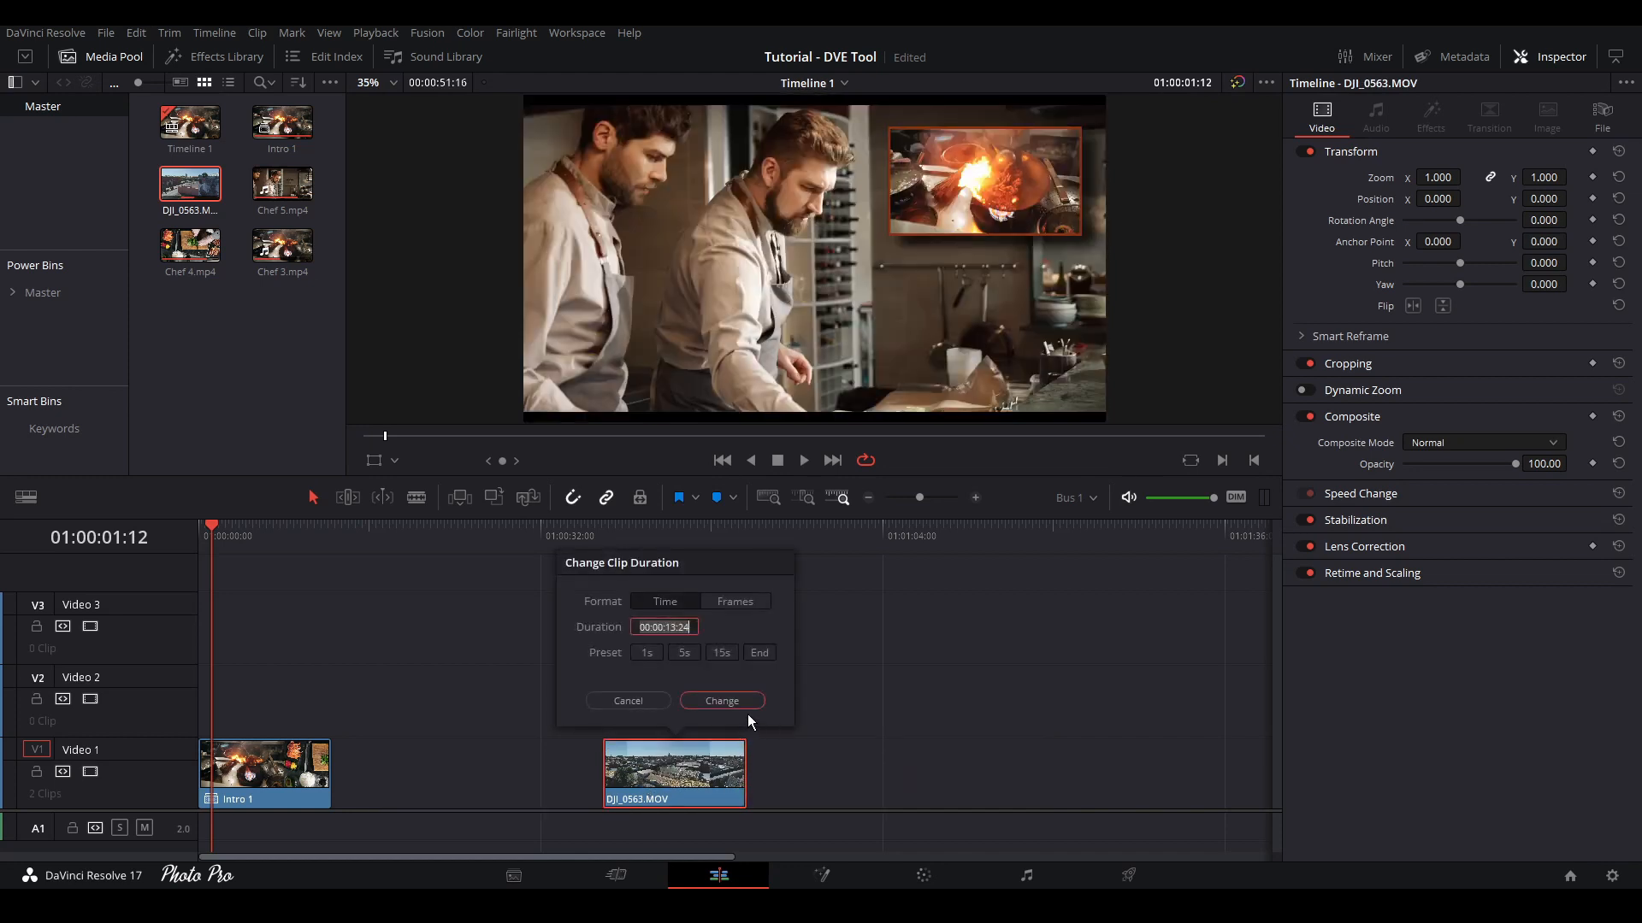
pyautogui.click(720, 654)
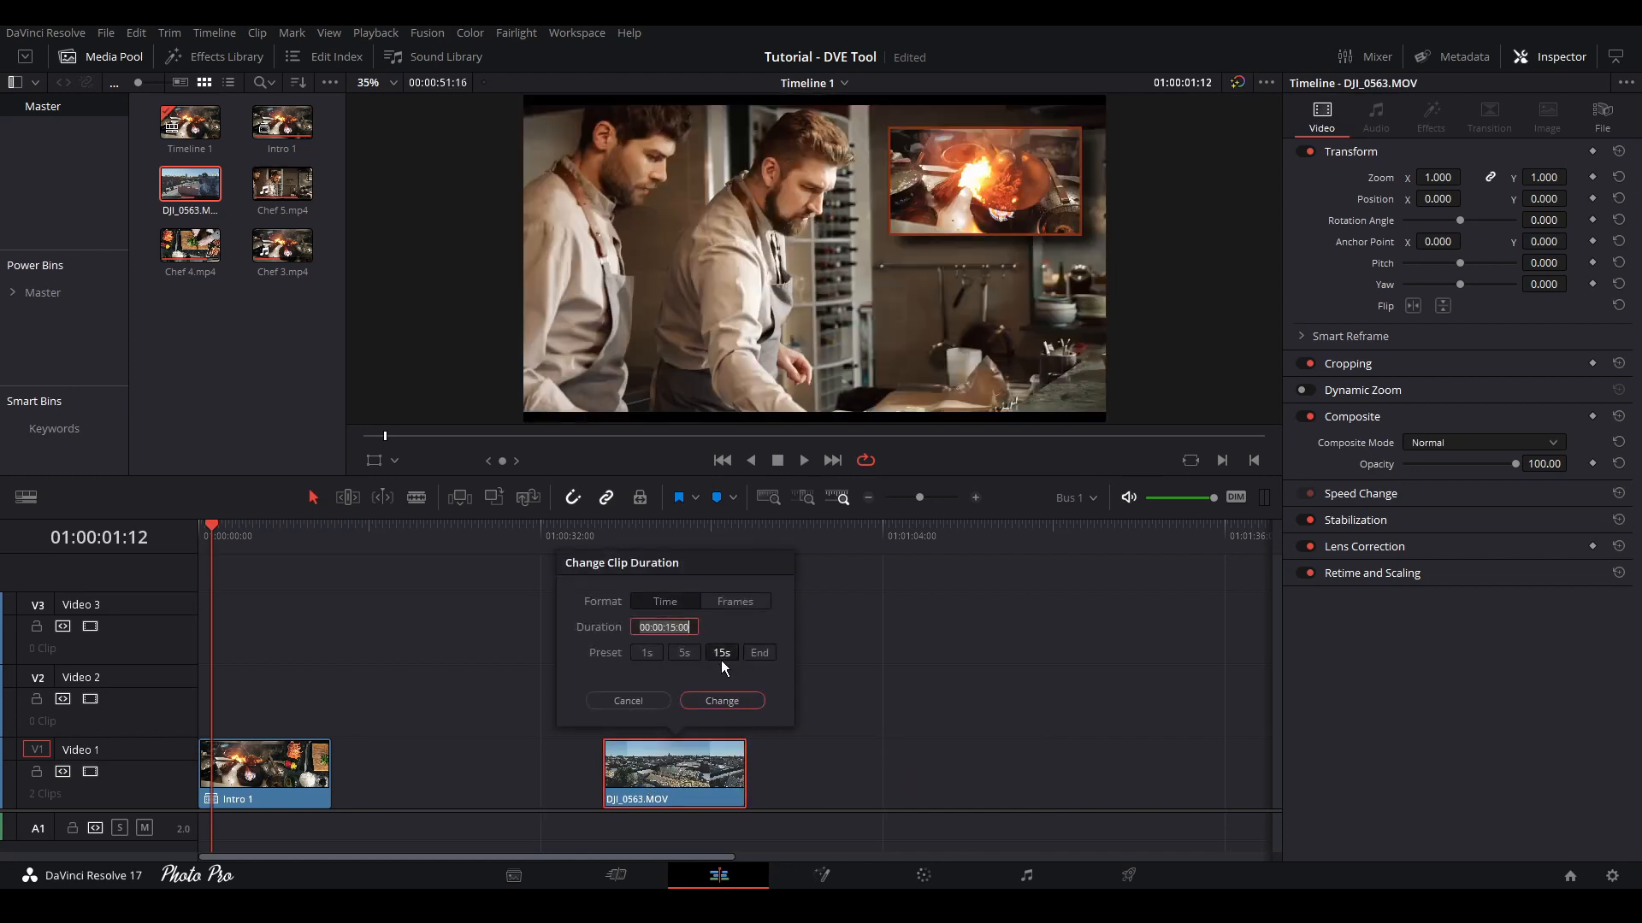
pyautogui.click(701, 702)
# Move the DJI_0563 clip closer to Intro 1 and open it on the Fusion page at 01:00:29:22
pyautogui.moveTo(667, 735); pyautogui.dragTo(501, 735)
pyautogui.click(513, 530)
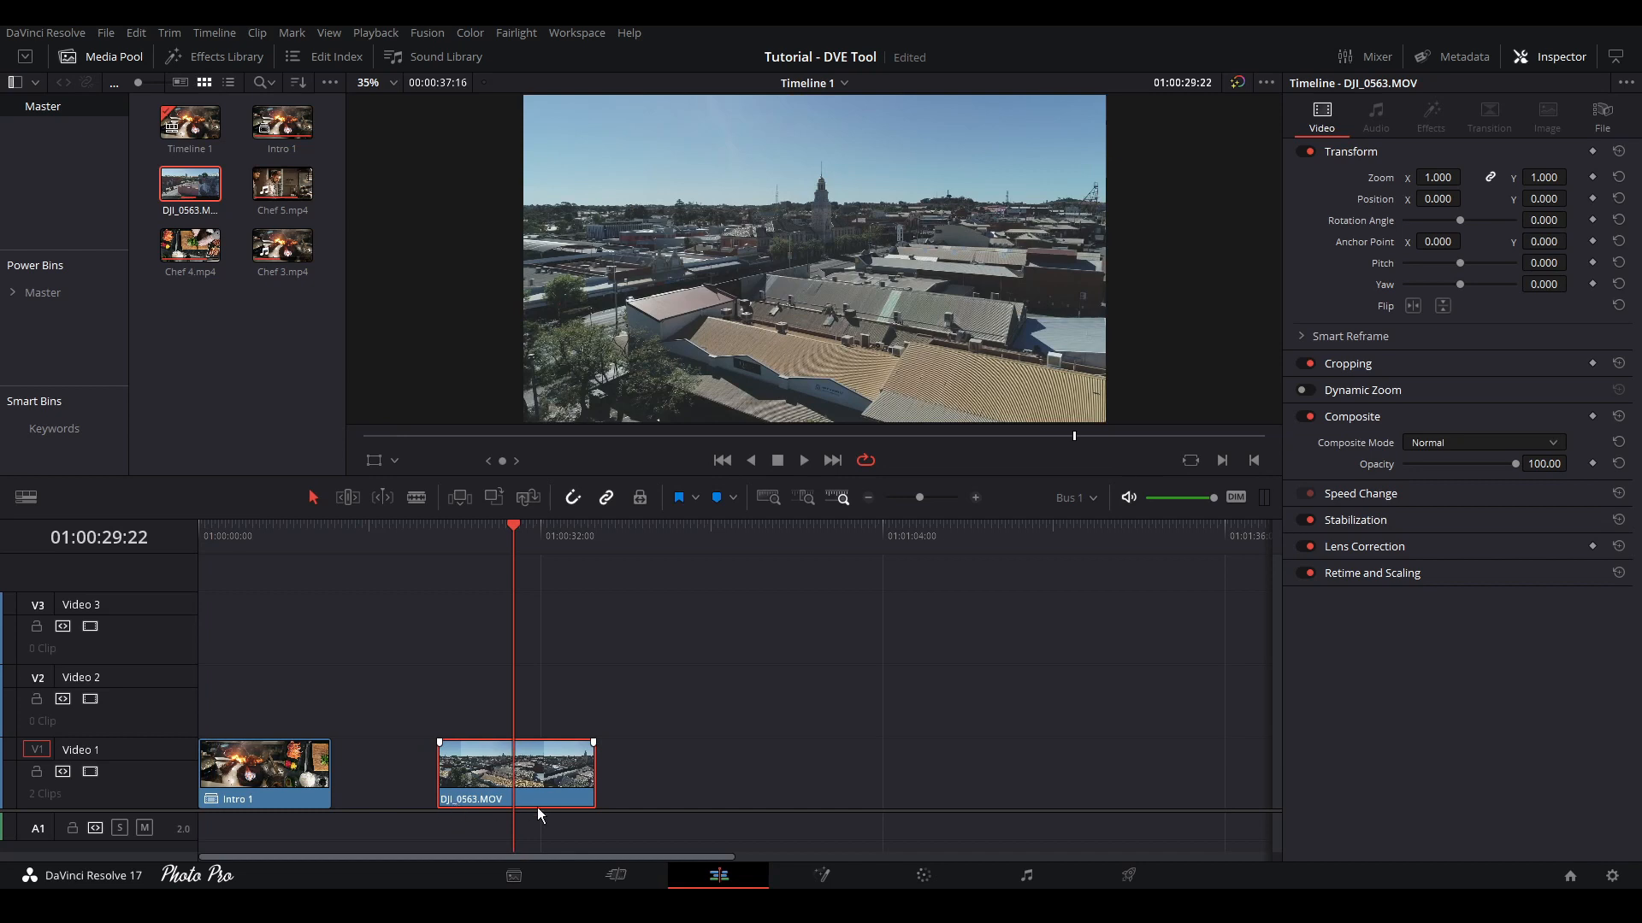
pyautogui.click(822, 875)
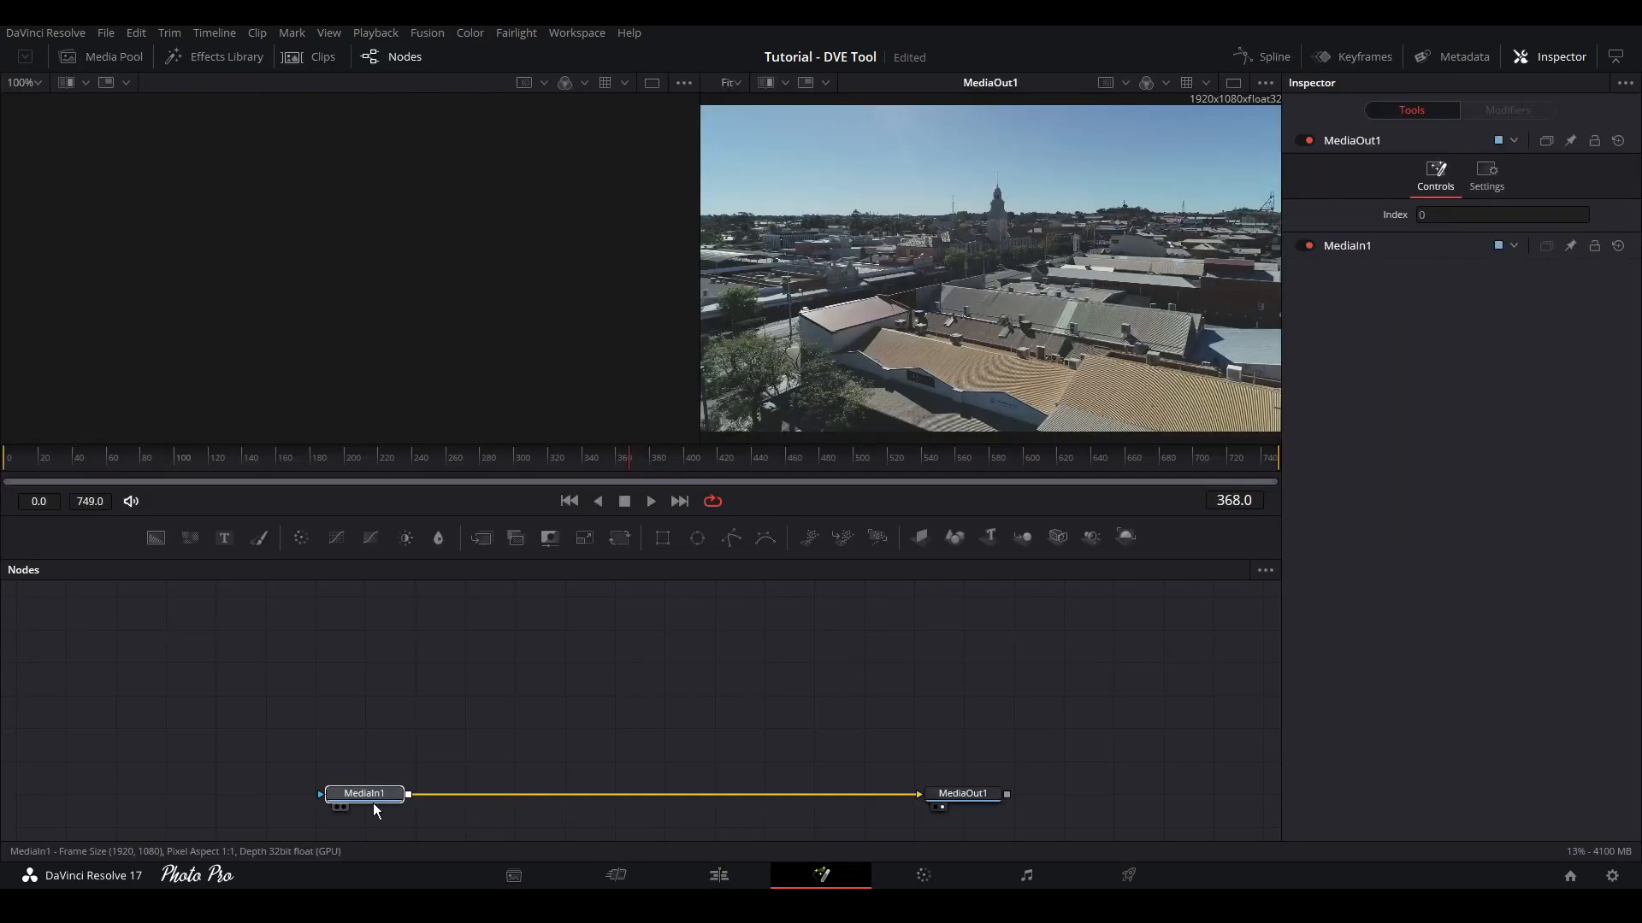
# Add a Text node, merge it over MediaIn1, and place it higher above the Merge1 node
pyautogui.click(373, 798)
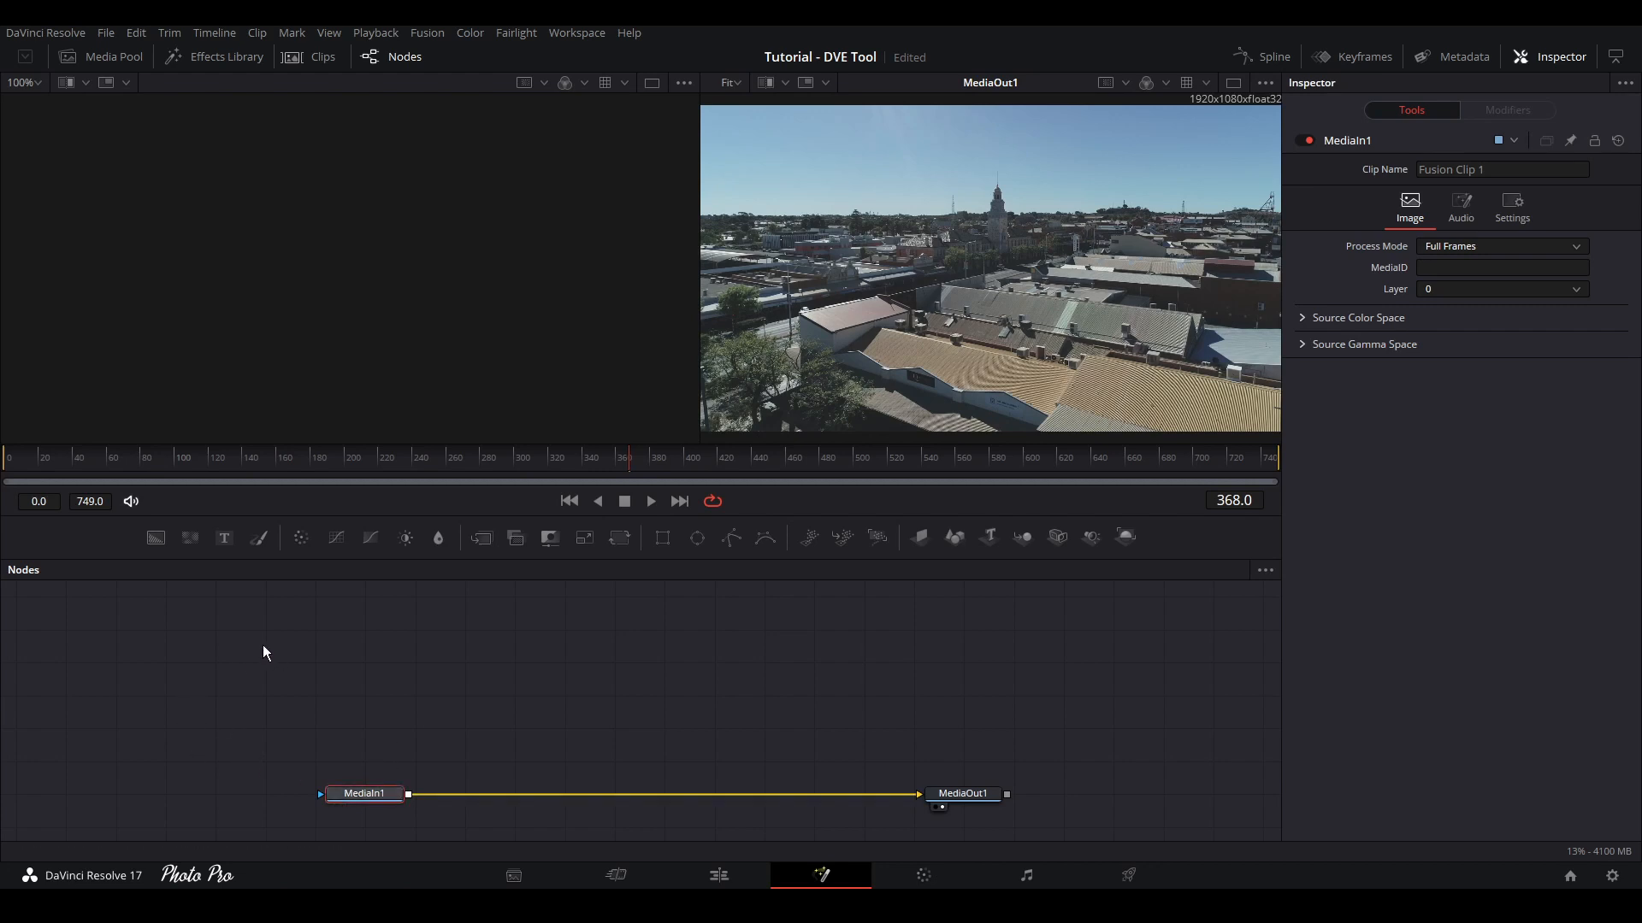
pyautogui.moveTo(224, 537); pyautogui.dragTo(603, 638)
pyautogui.moveTo(613, 722); pyautogui.dragTo(410, 796)
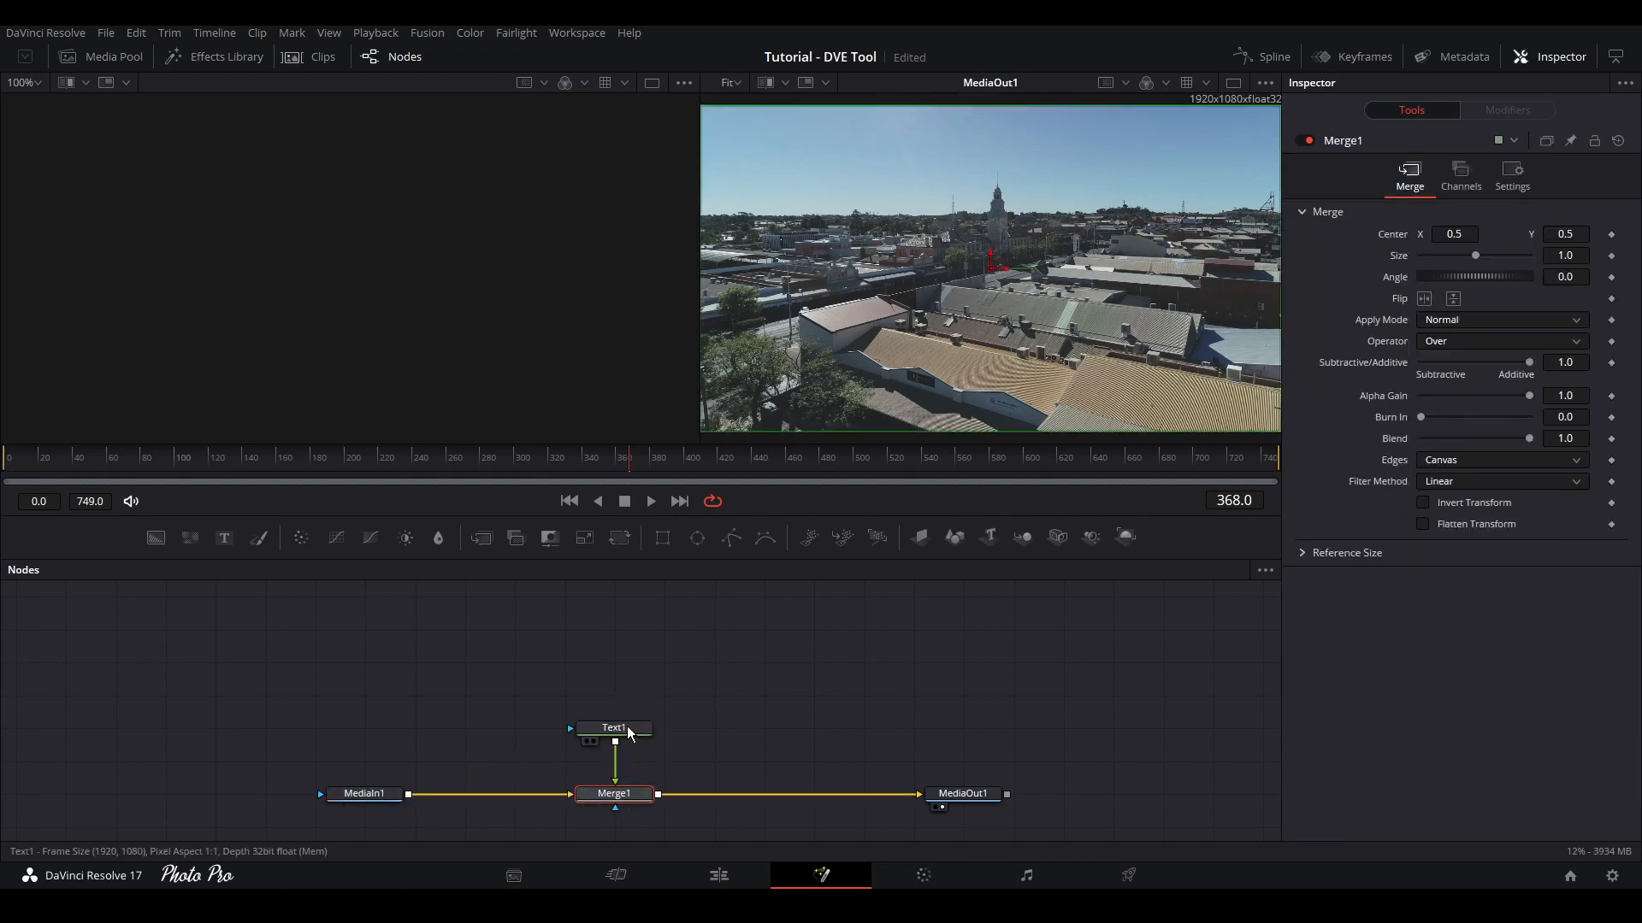
pyautogui.moveTo(630, 733); pyautogui.dragTo(629, 700)
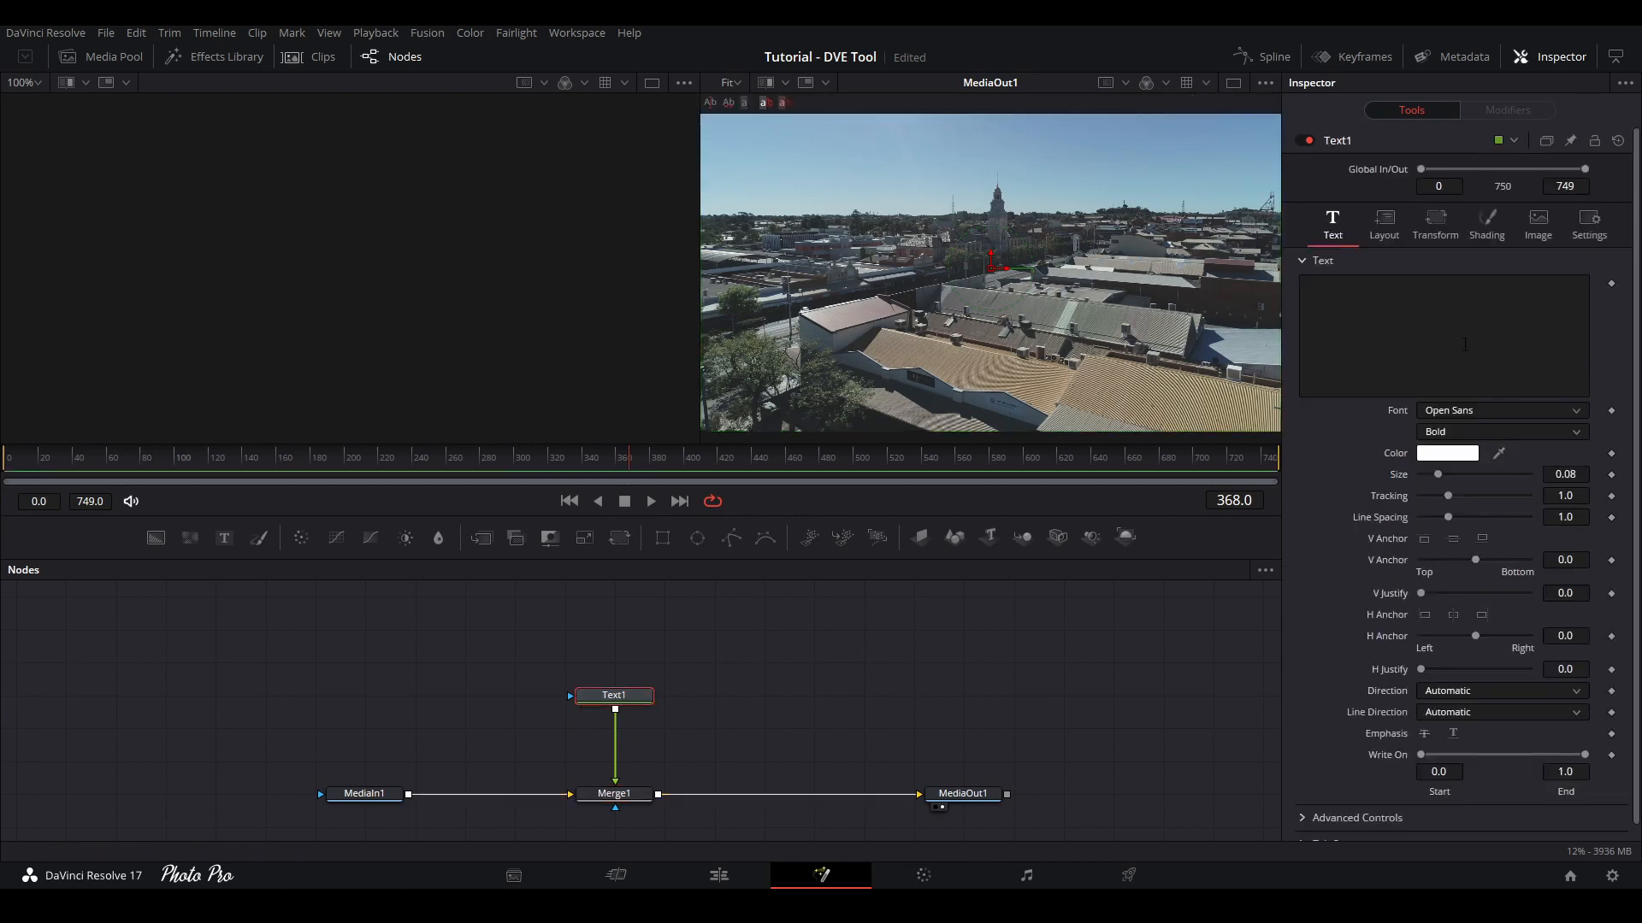
# Set the Text1 content to KALGOORLIE and enlarge it to a size of 0.1575
pyautogui.click(1373, 305)
pyautogui.write('K')
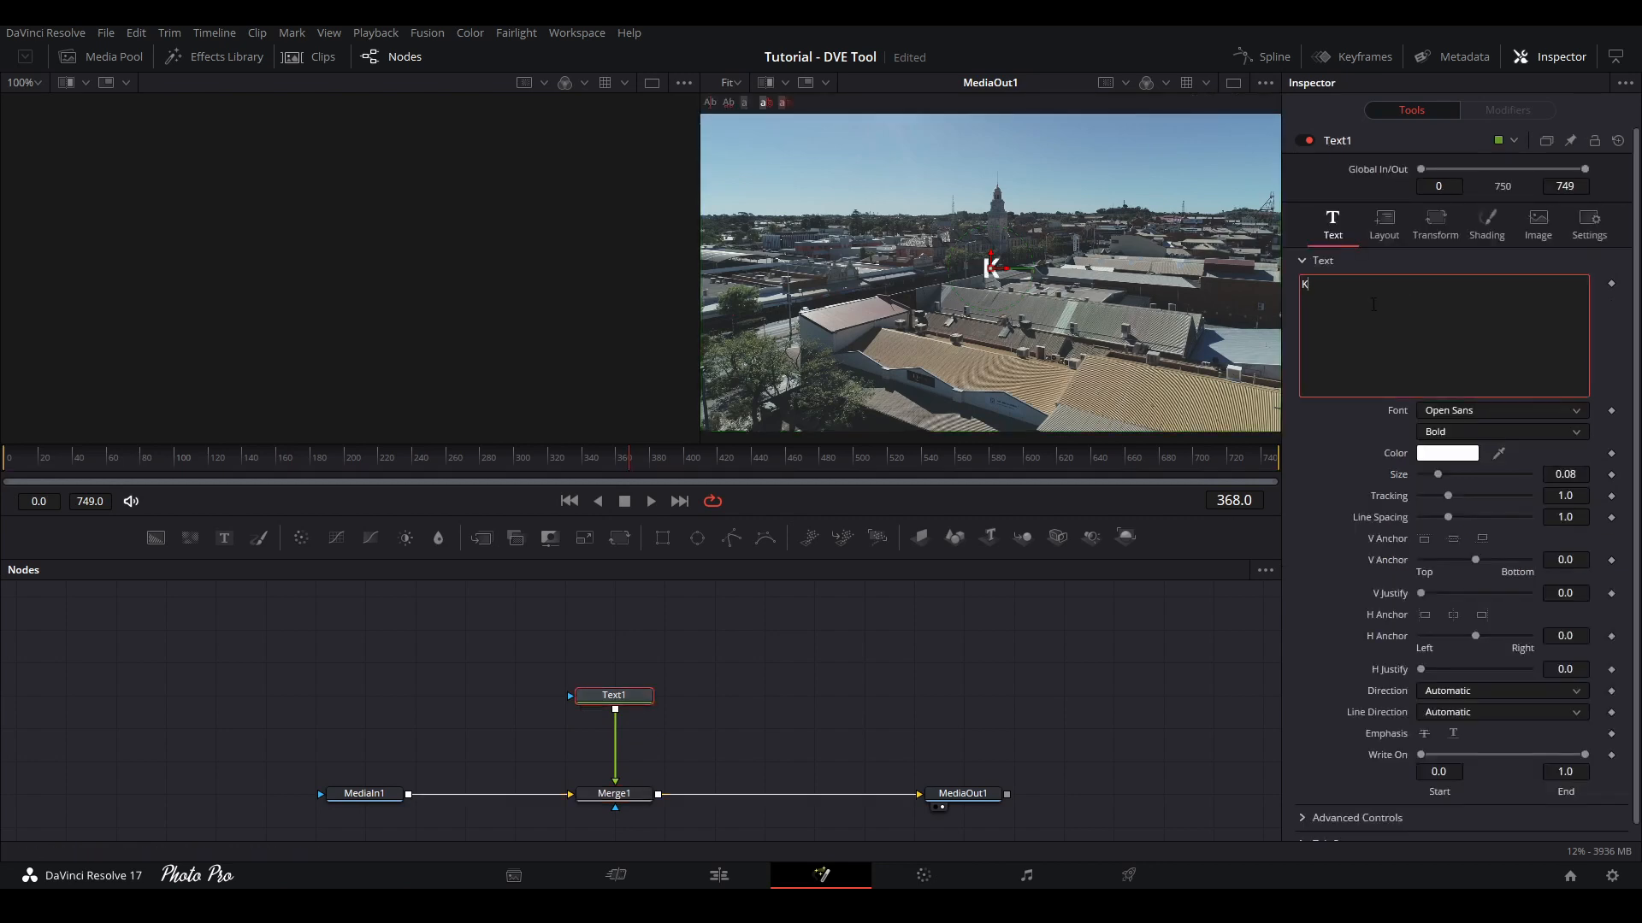
pyautogui.write('ALO')
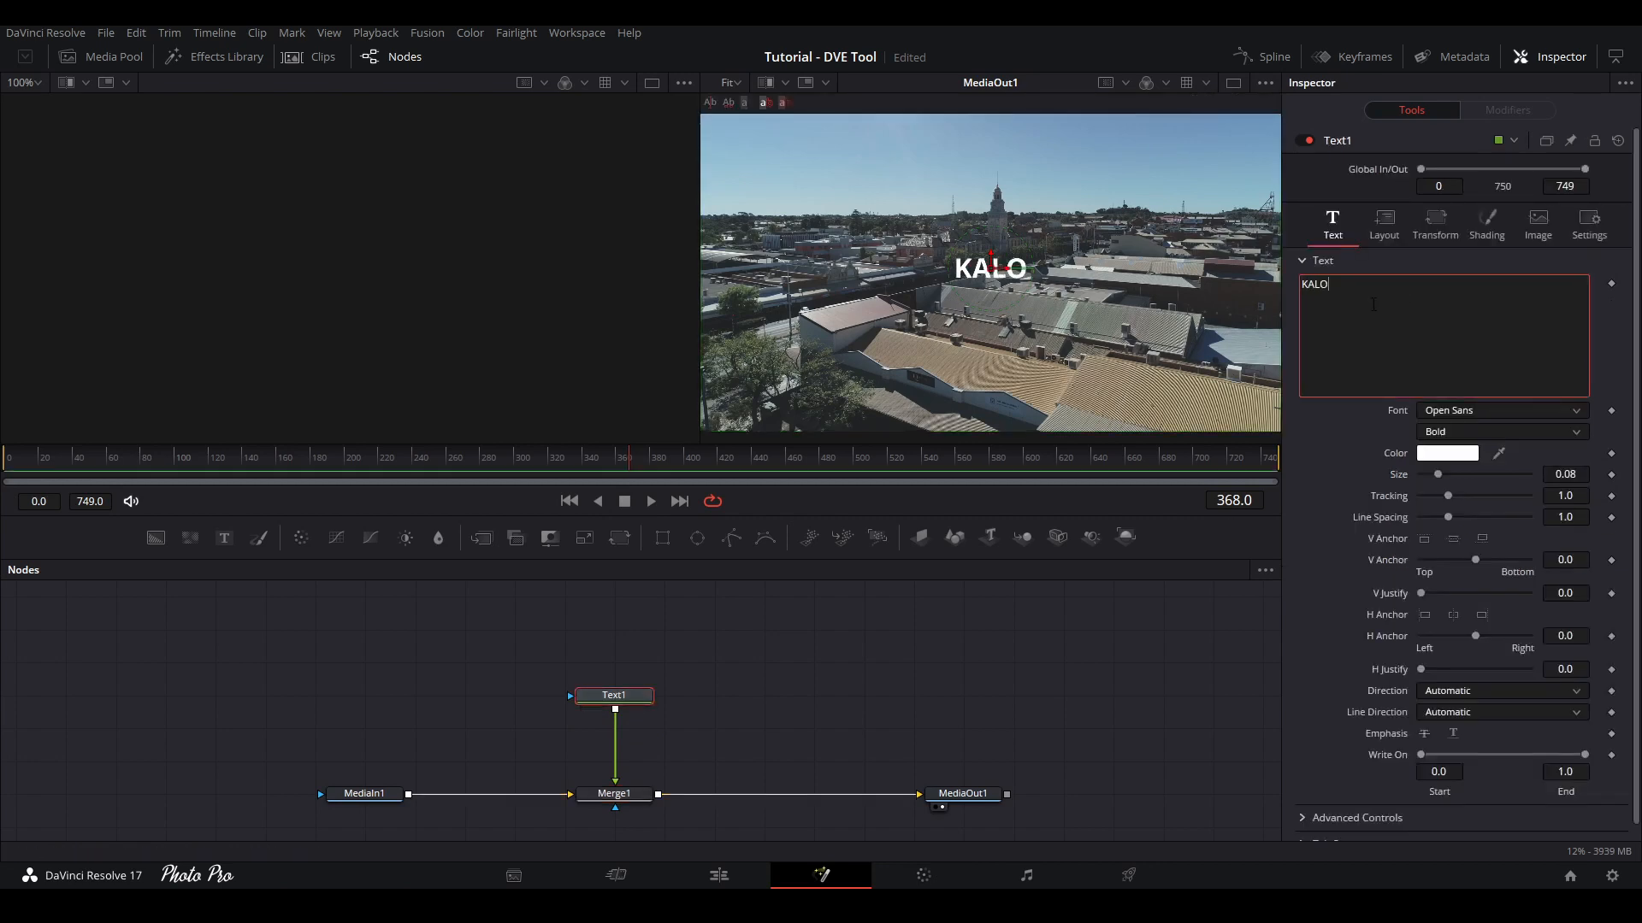
pyautogui.press('BackSpace')
pyautogui.write('GOORLI')
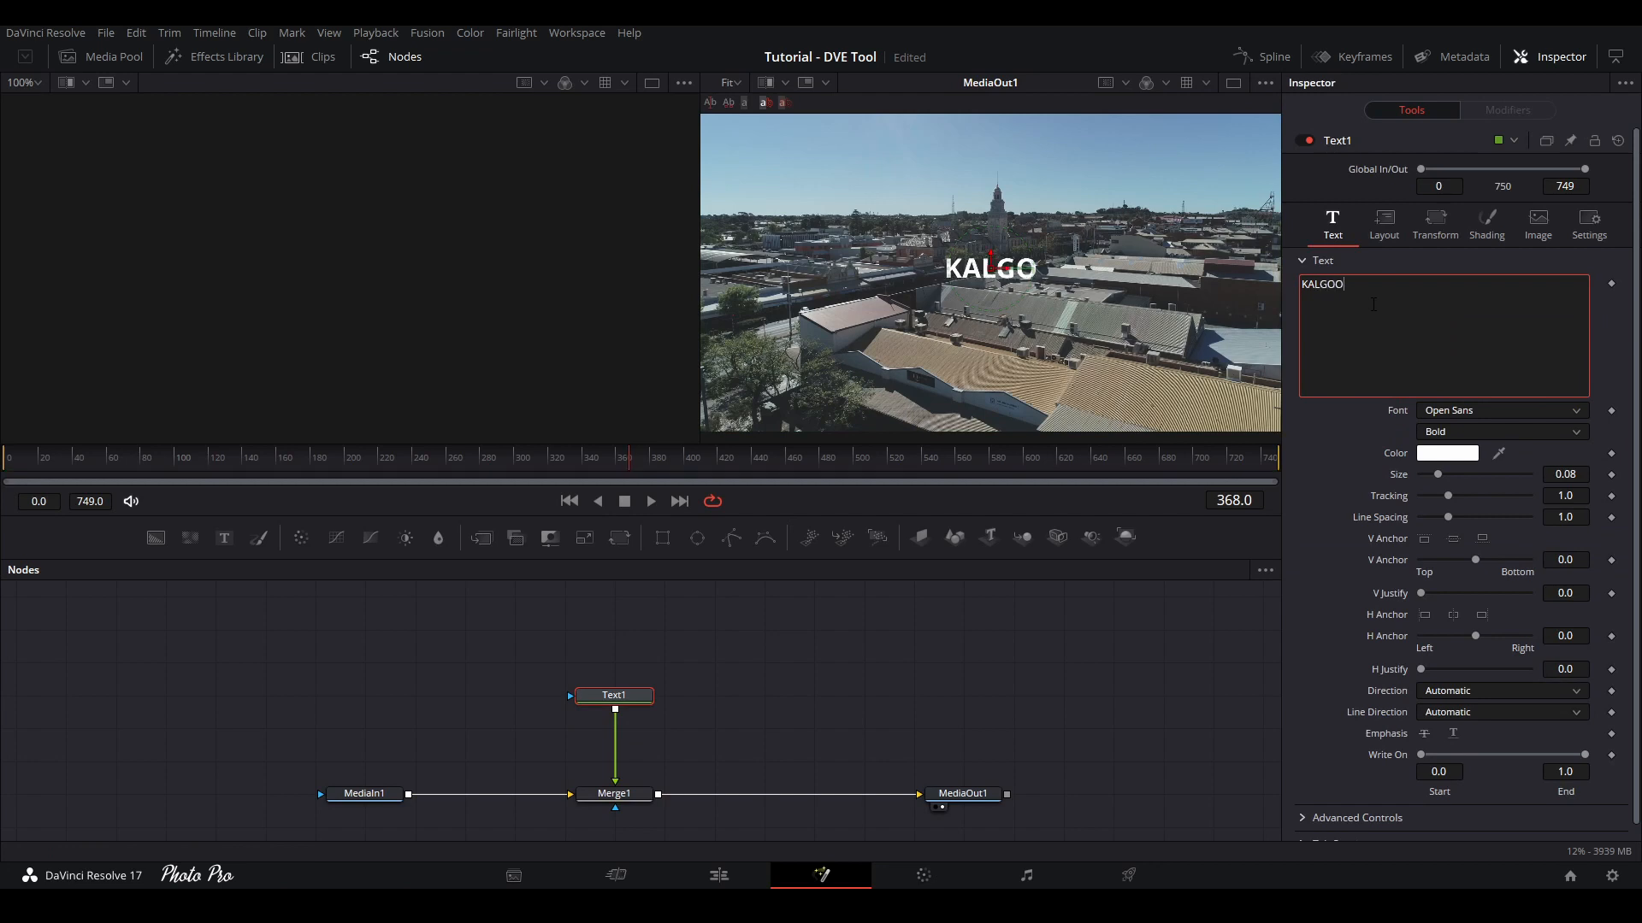
pyautogui.write('E')
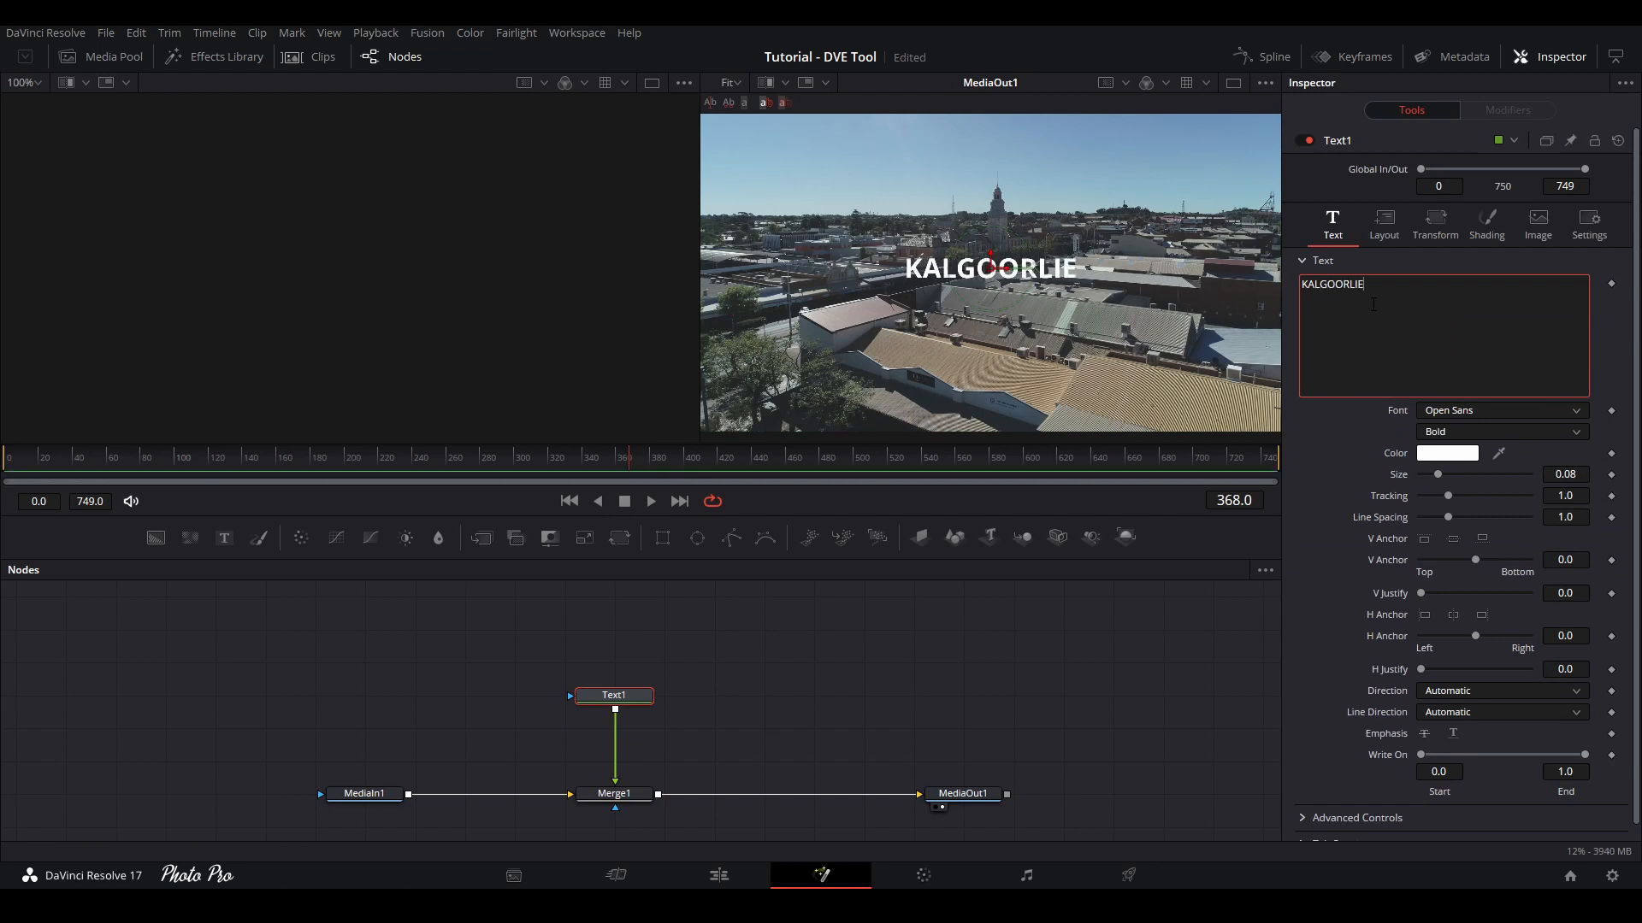
pyautogui.moveTo(1438, 474); pyautogui.dragTo(1457, 476)
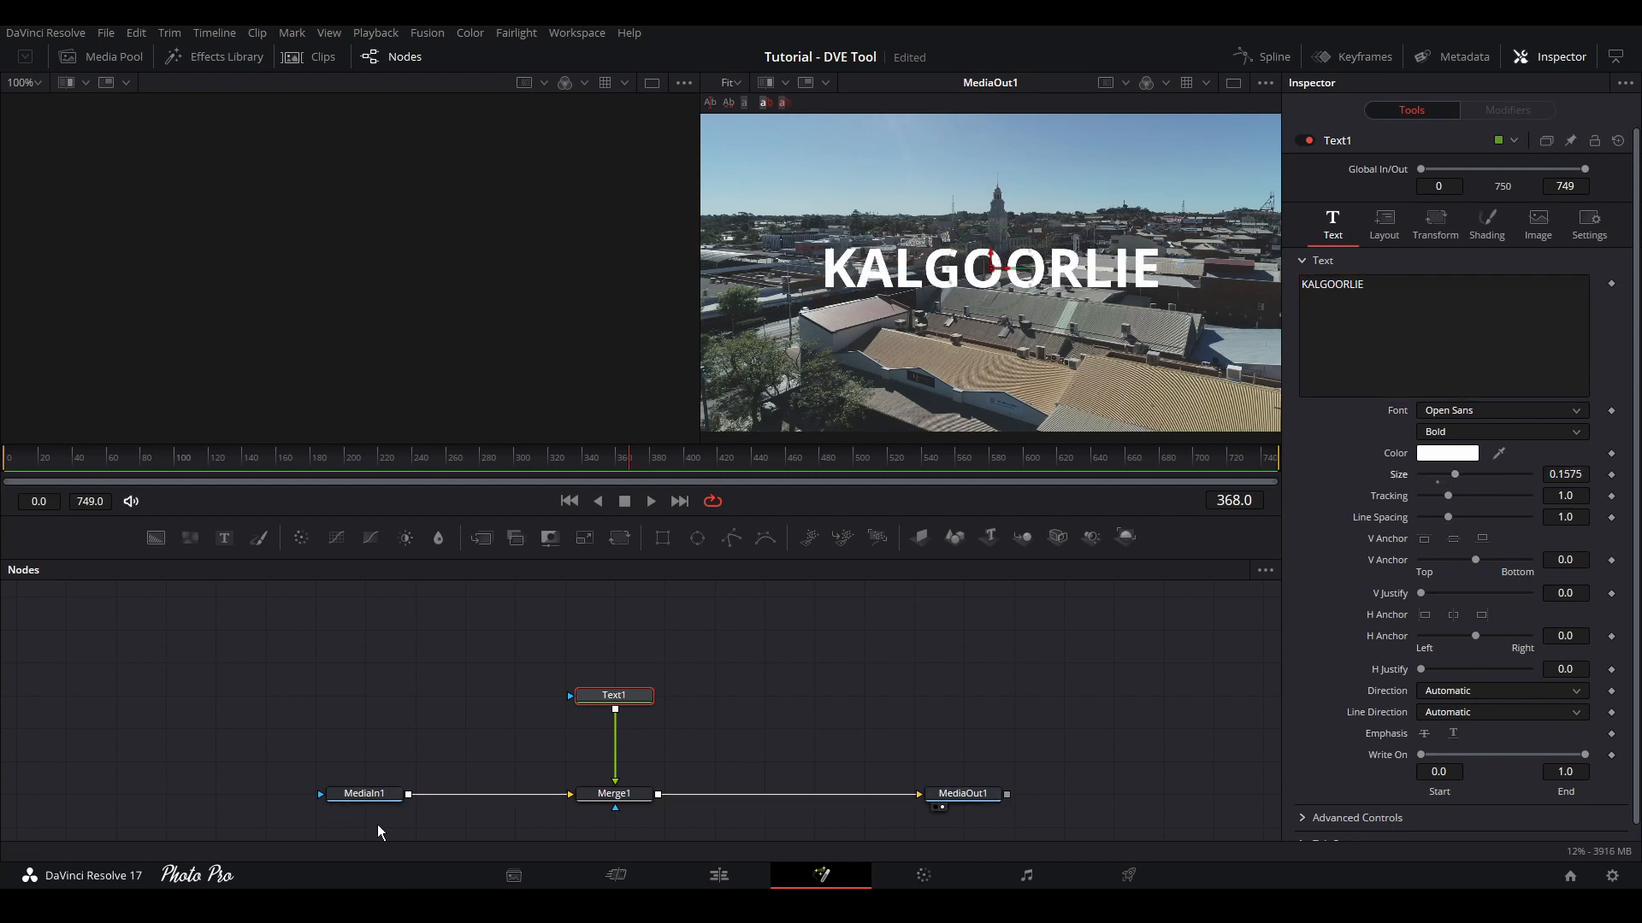
# Insert a Planar Tracker node between MediaIn1 and Merge1 and play the drone footage to frame 276
pyautogui.click(361, 793)
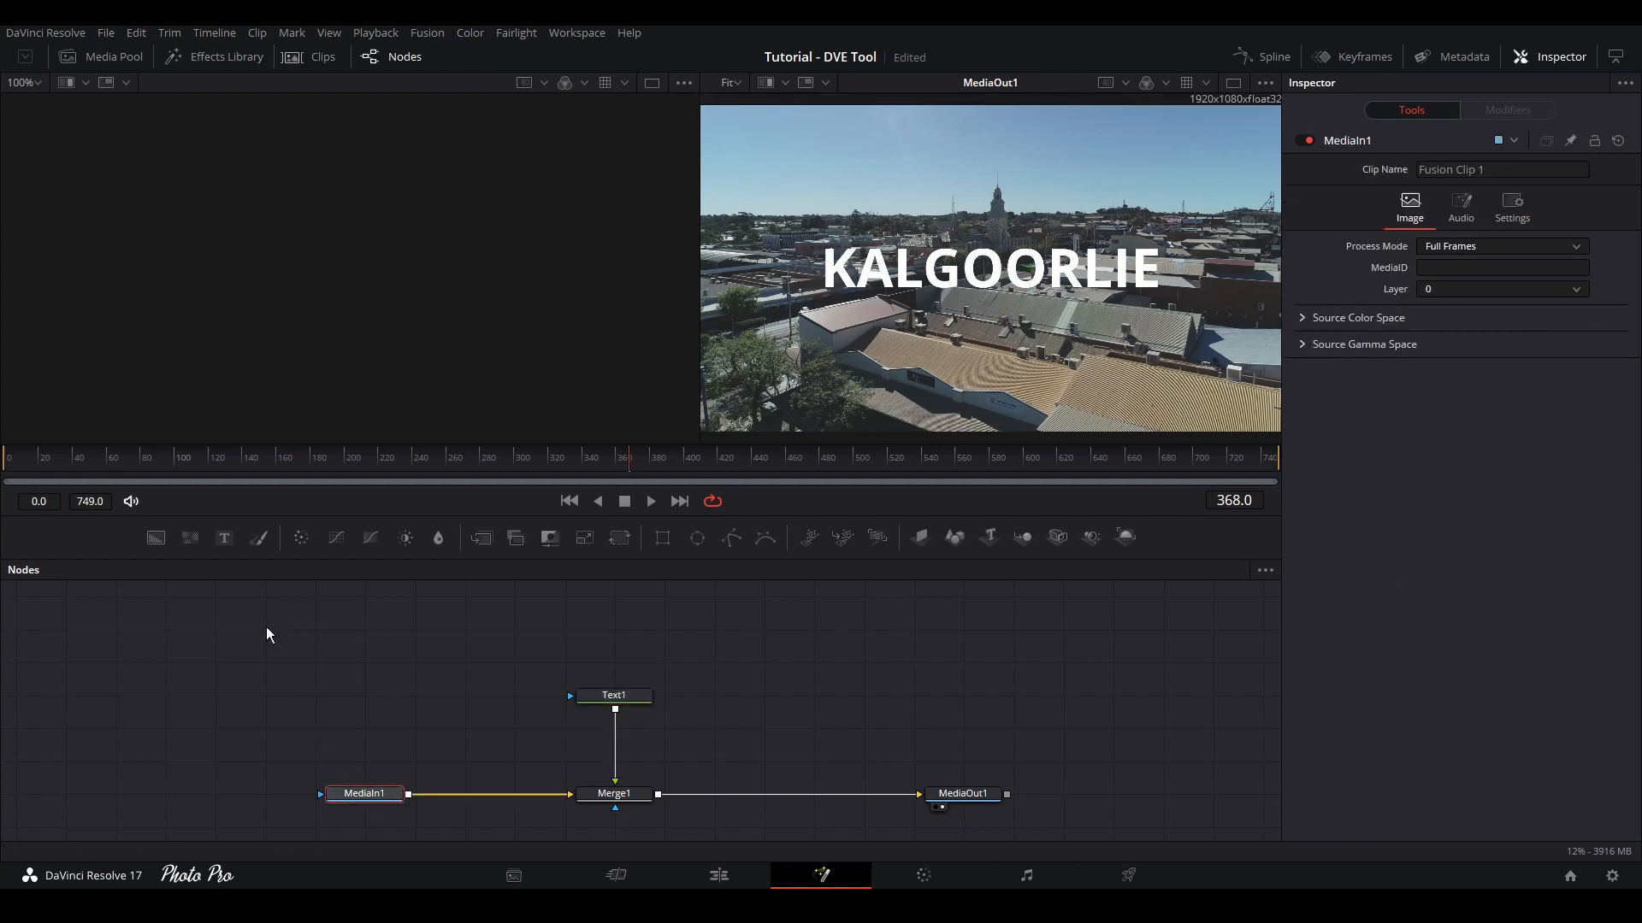
pyautogui.hotkey('shift', 'space')
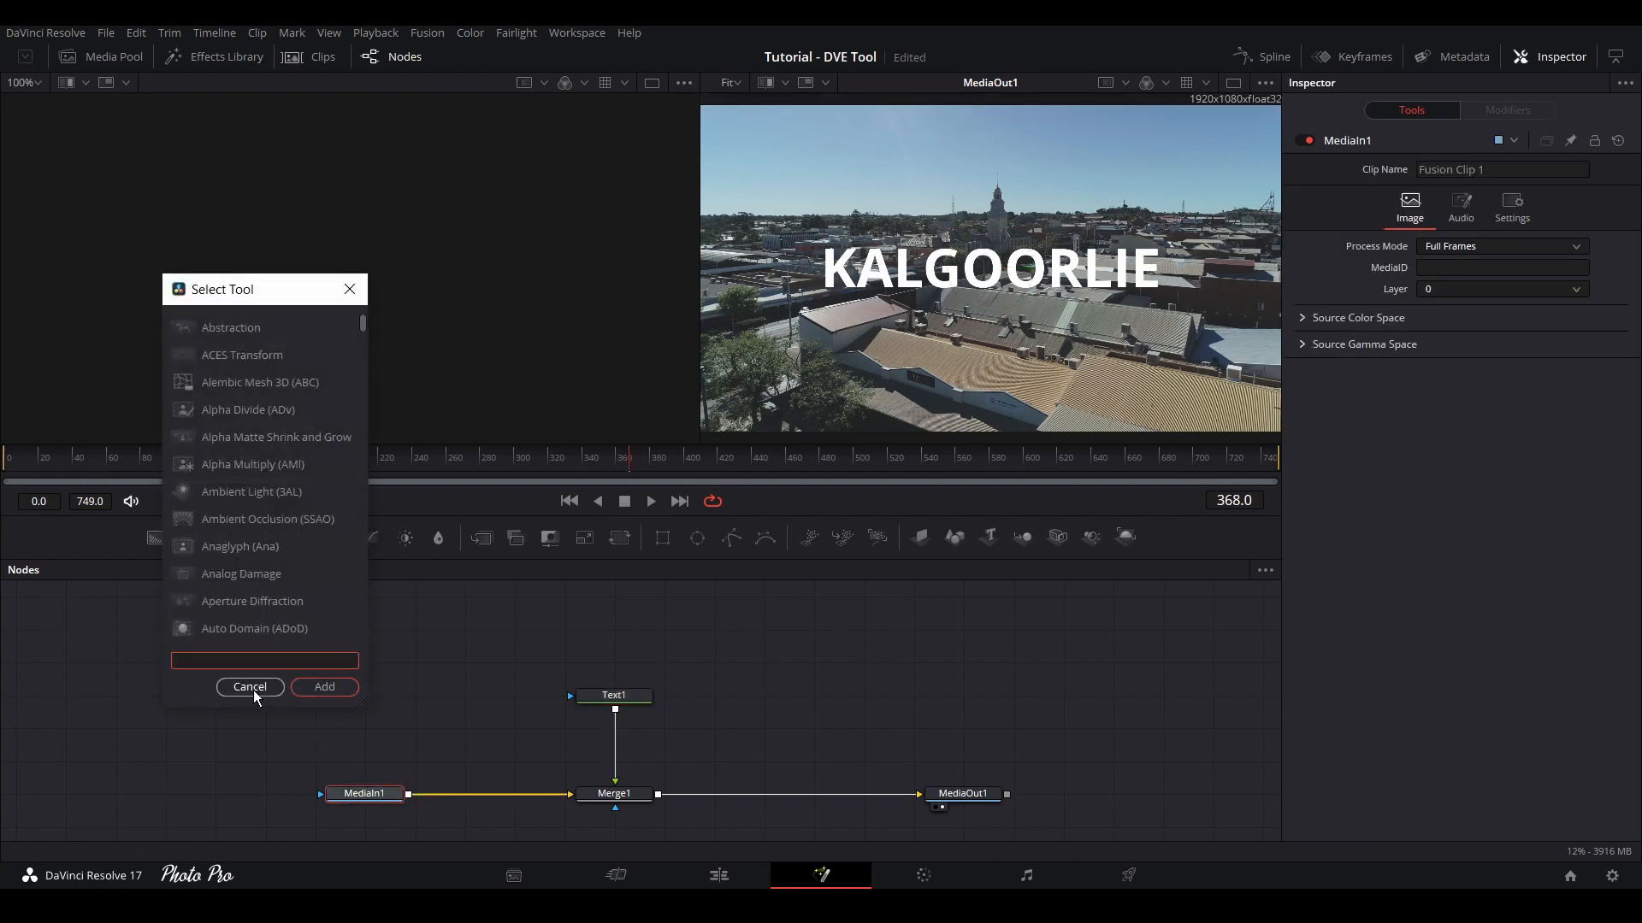
pyautogui.write('PLAN')
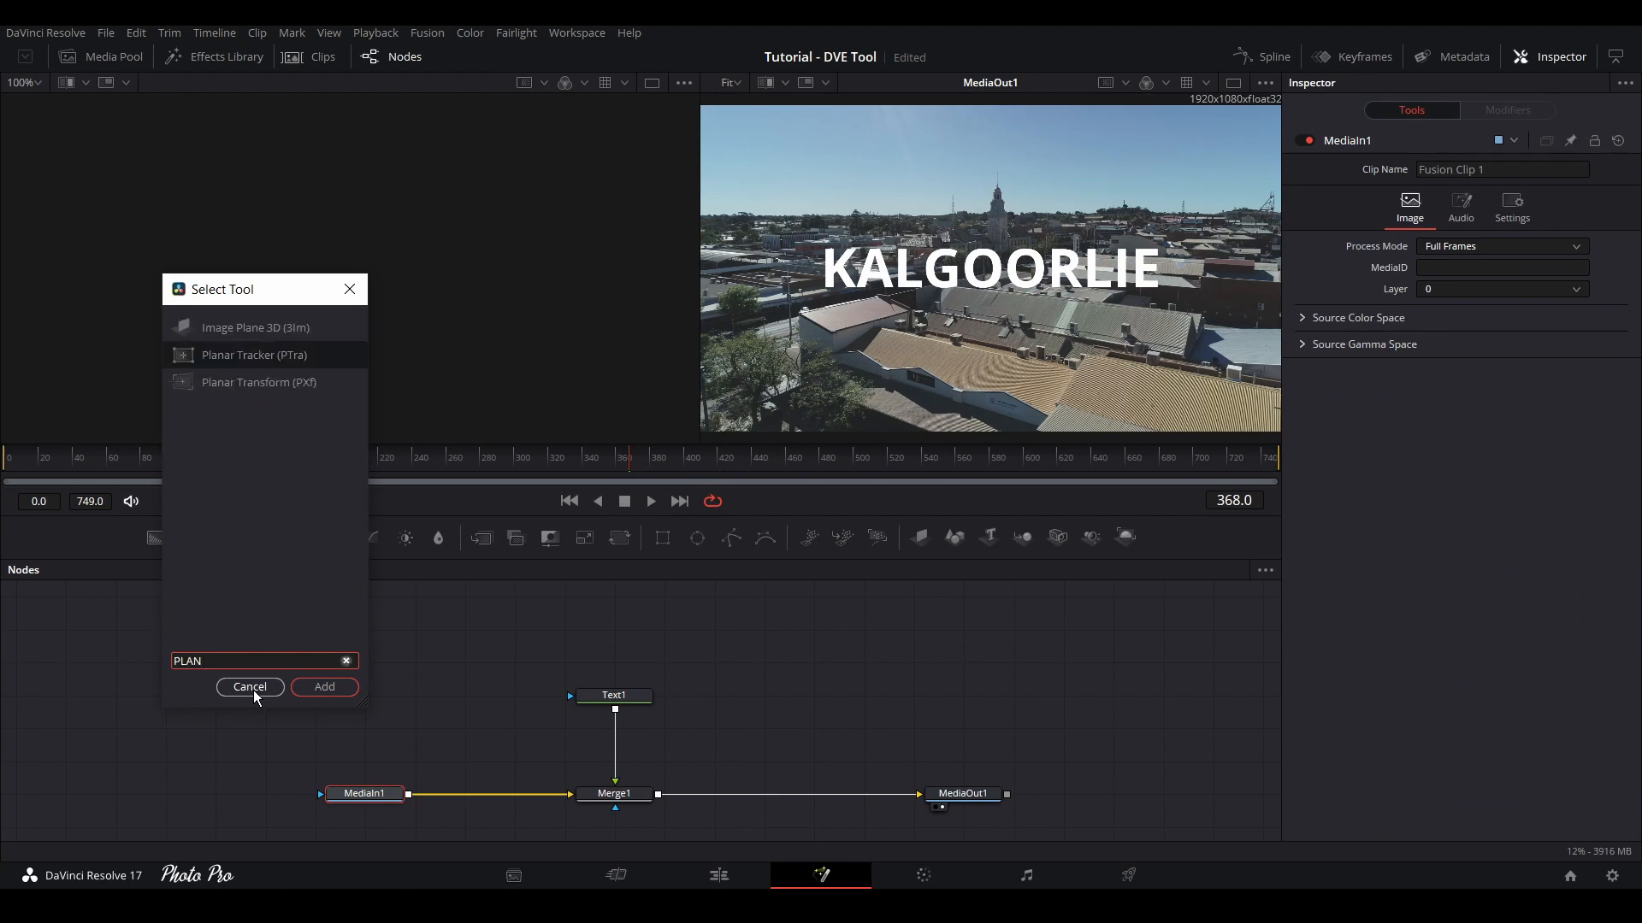
pyautogui.press('Return')
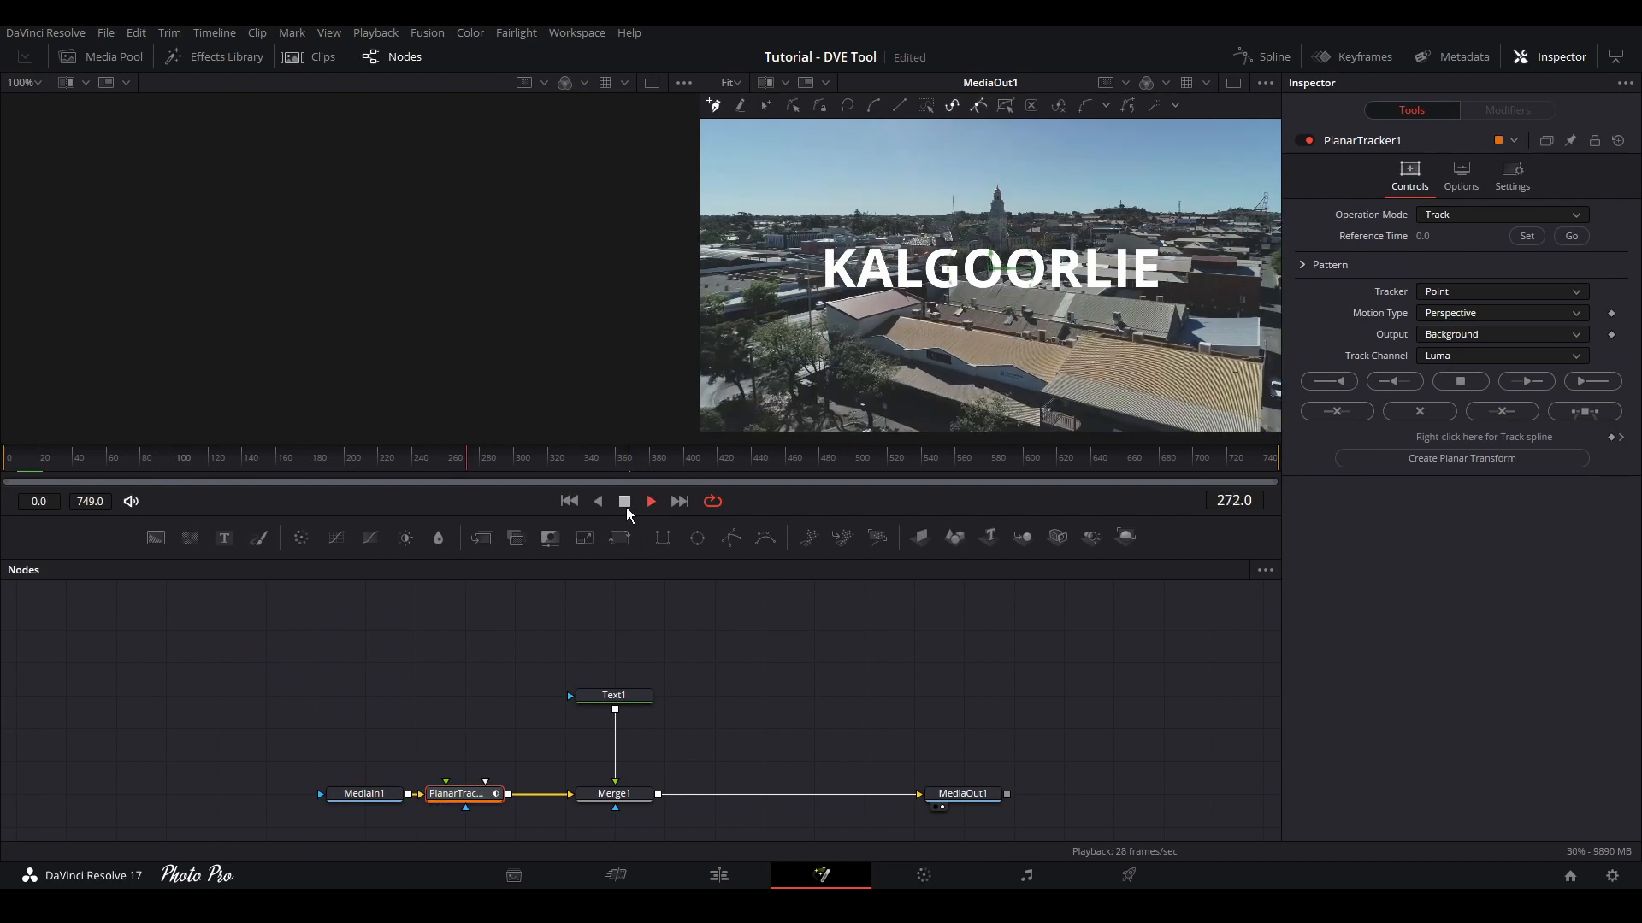
pyautogui.click(625, 505)
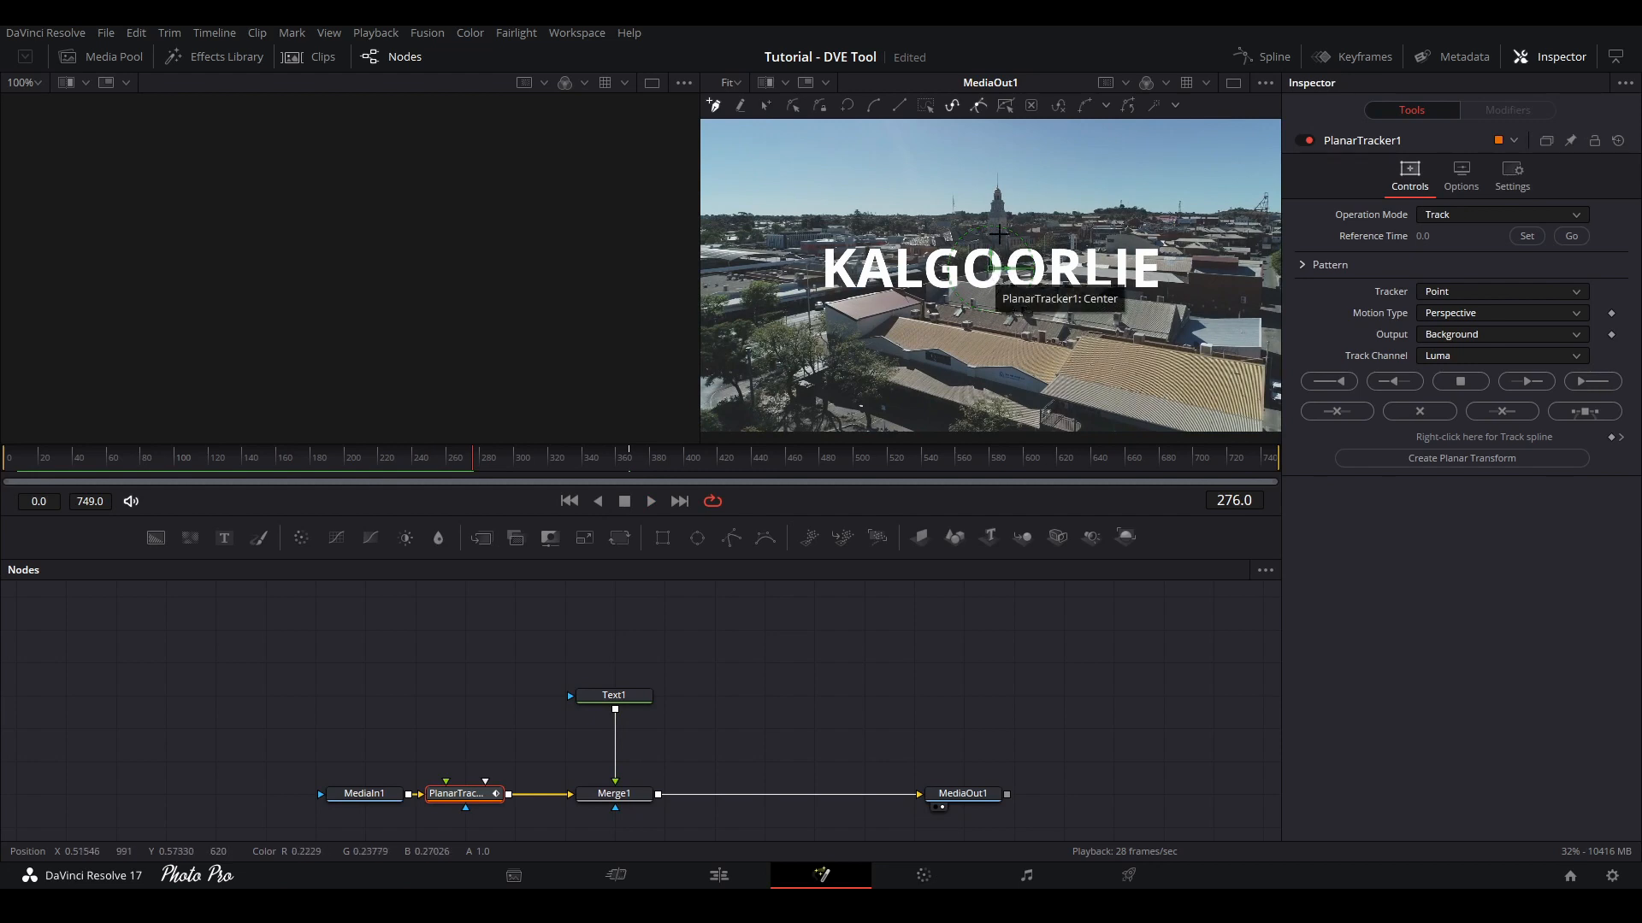
pyautogui.scroll(5, 1001, 256)
pyautogui.scroll(-5, 1005, 253)
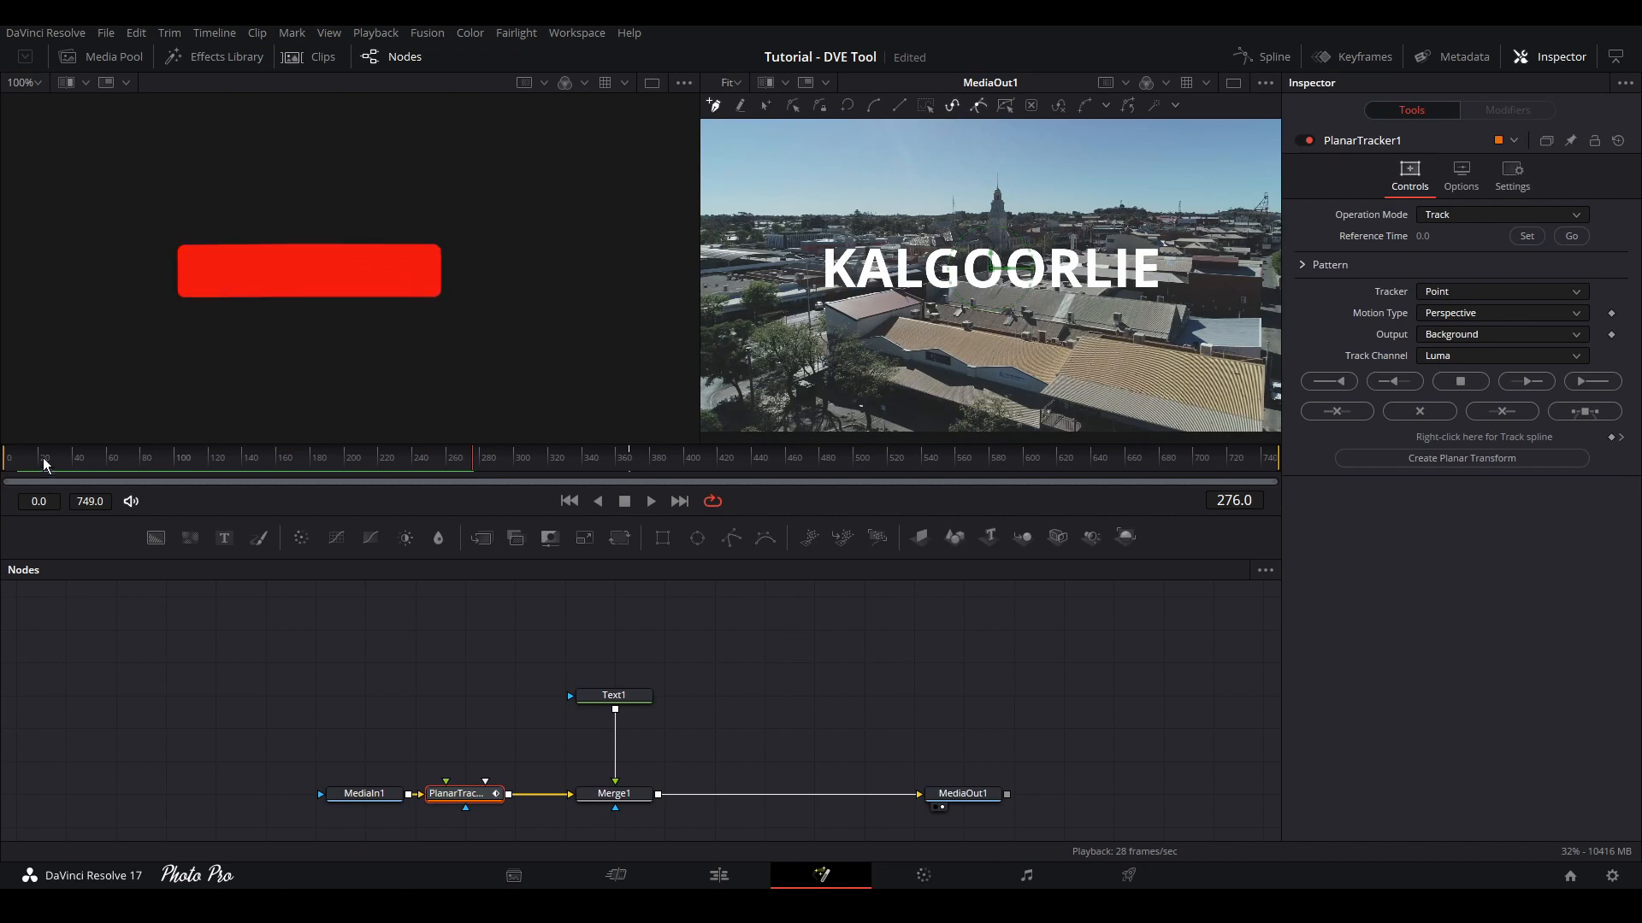
# Set the Planar Tracker's reference time at frame 0 and its motion type to Translation
pyautogui.click(14, 462)
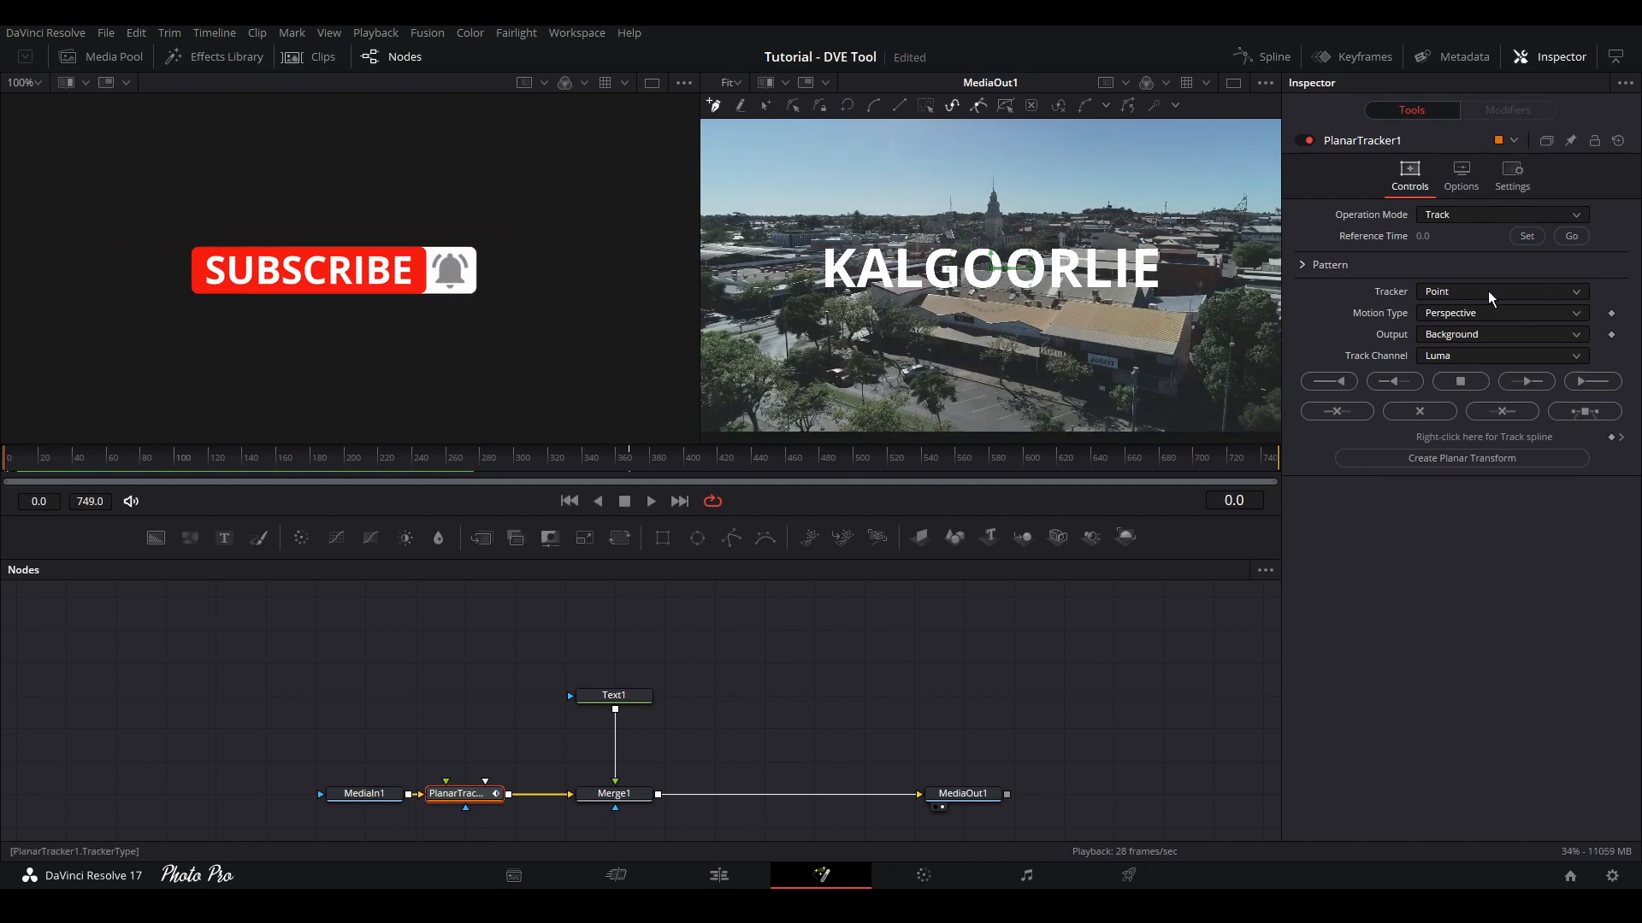
pyautogui.click(1531, 239)
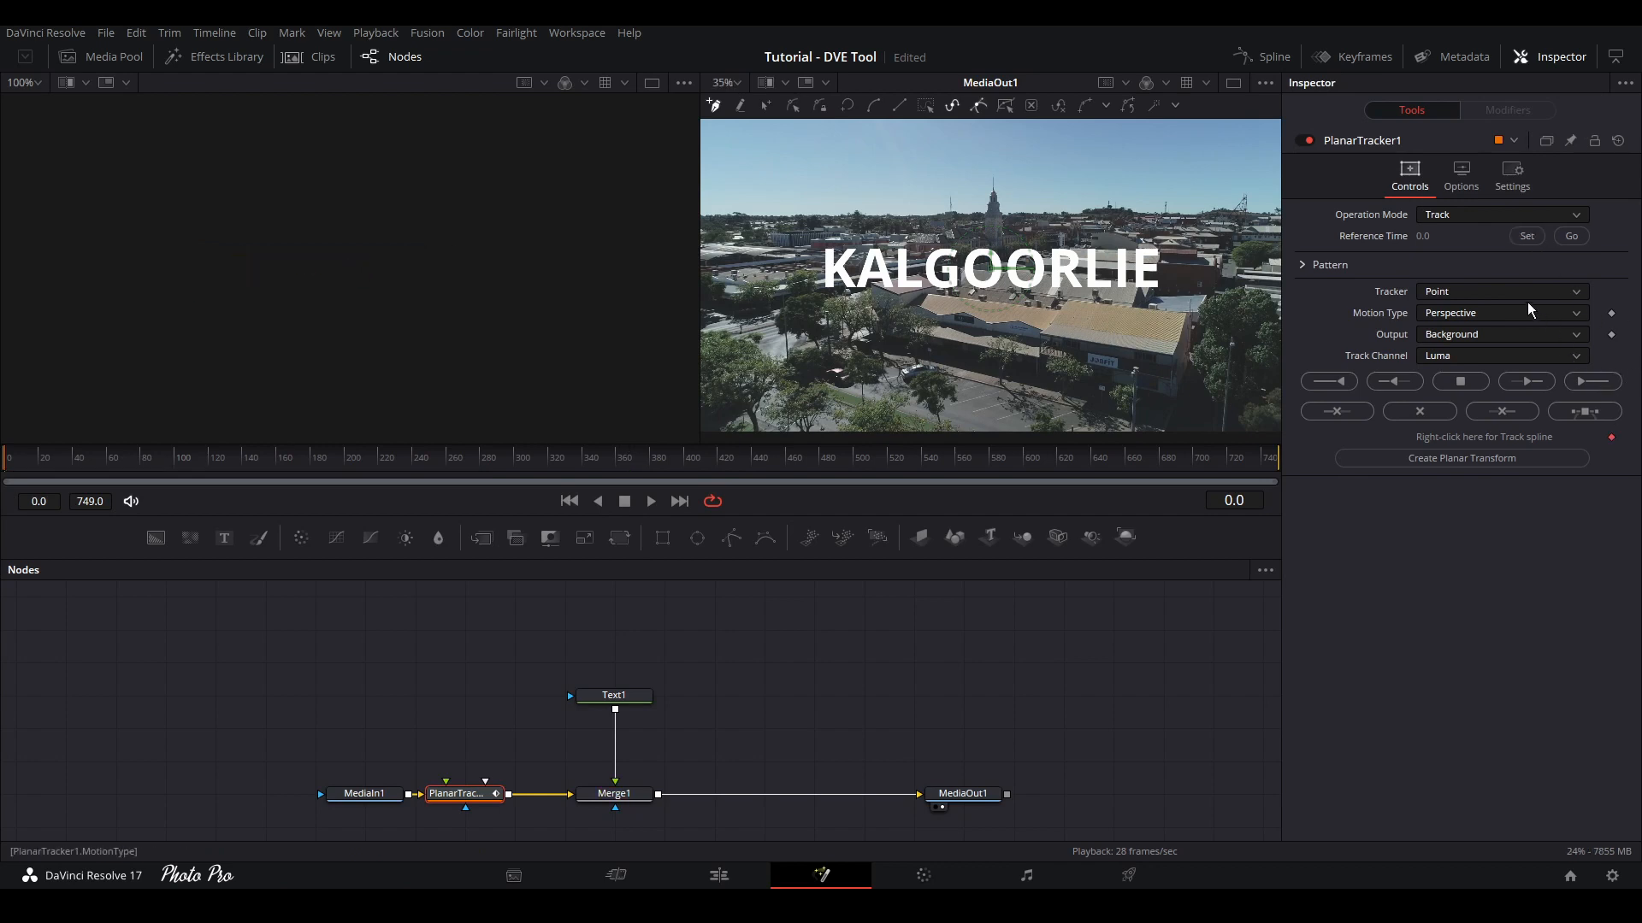
pyautogui.click(1578, 313)
pyautogui.click(1482, 336)
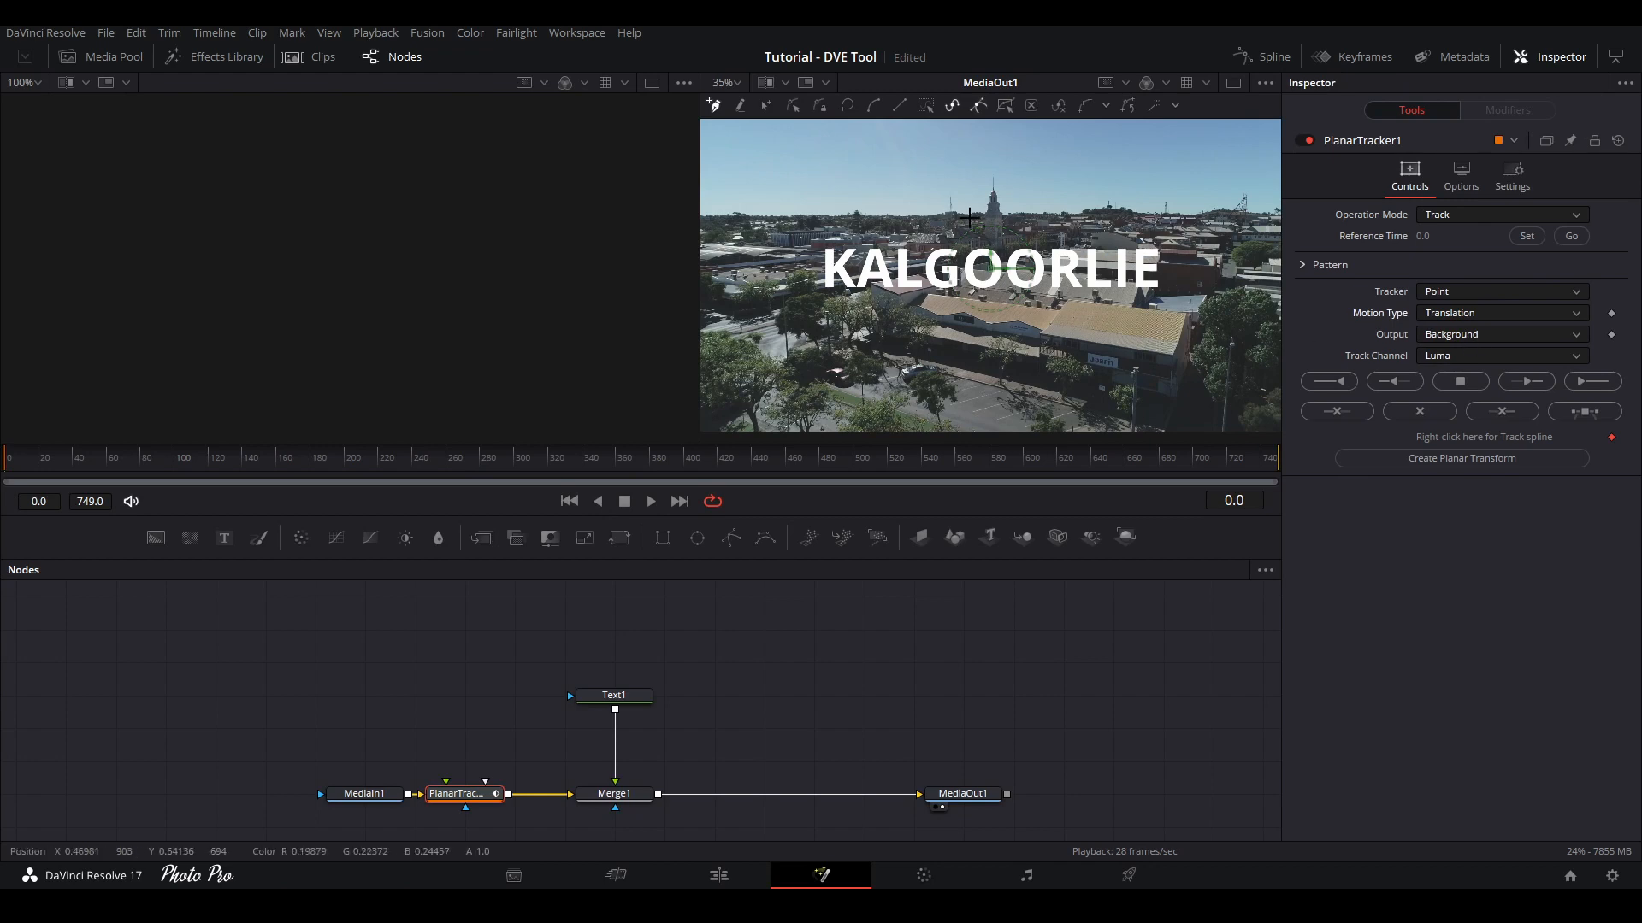
# Draw a closed four-sided pattern around the buildings at the tower's base and track it forward to the clip's end
pyautogui.click(963, 215)
pyautogui.click(963, 236)
pyautogui.click(1032, 236)
pyautogui.click(1025, 217)
pyautogui.click(964, 217)
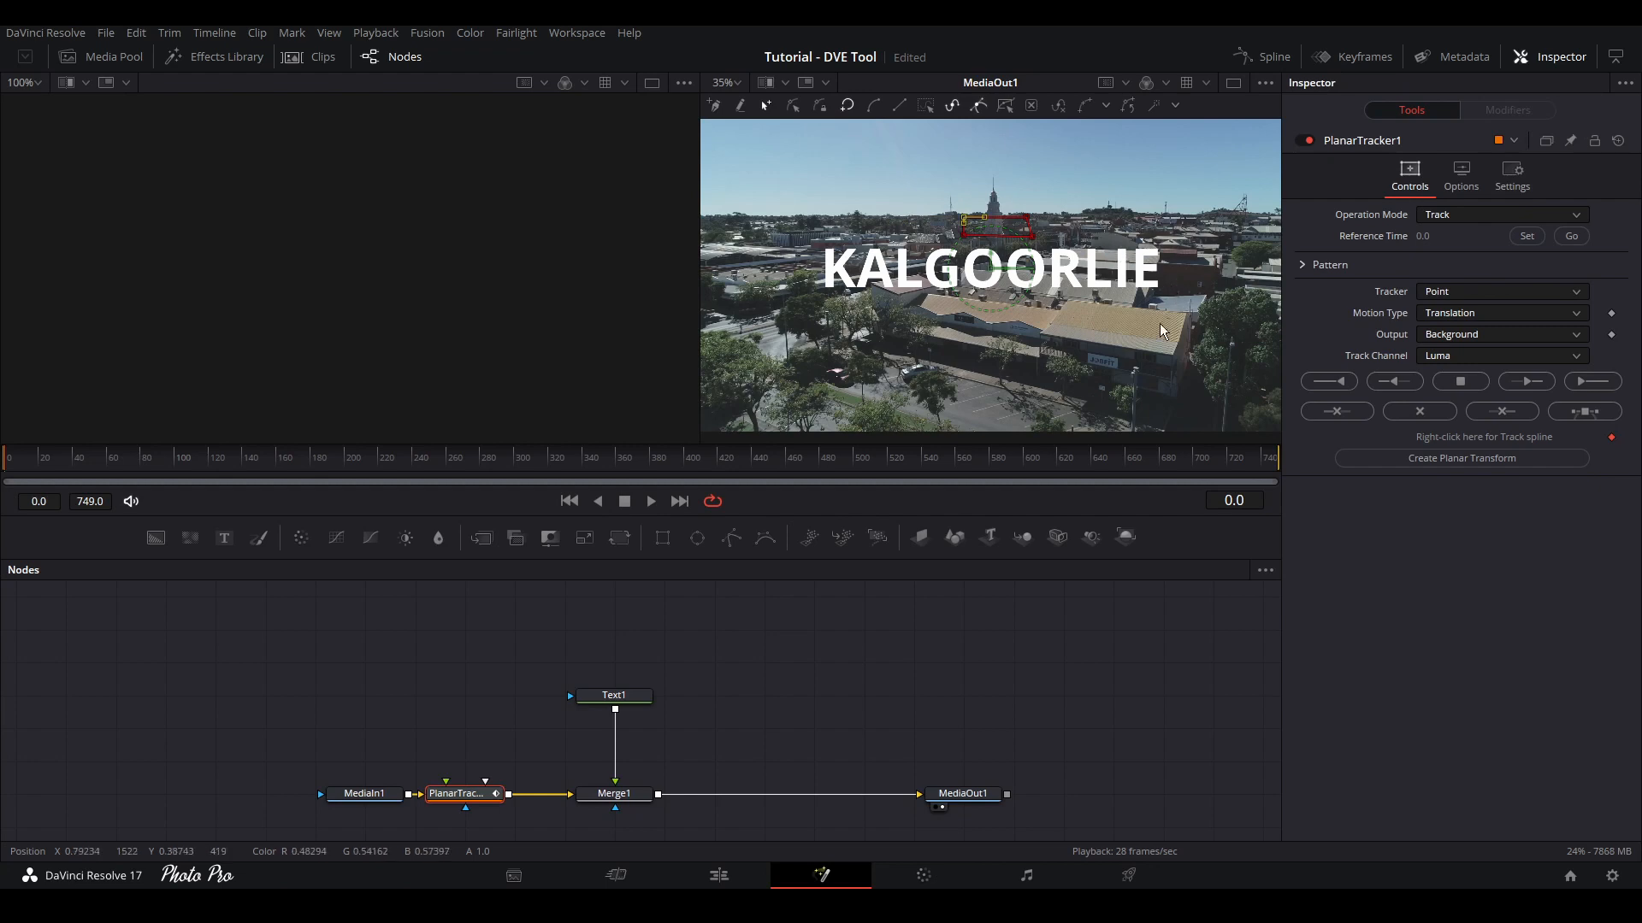
pyautogui.click(1593, 381)
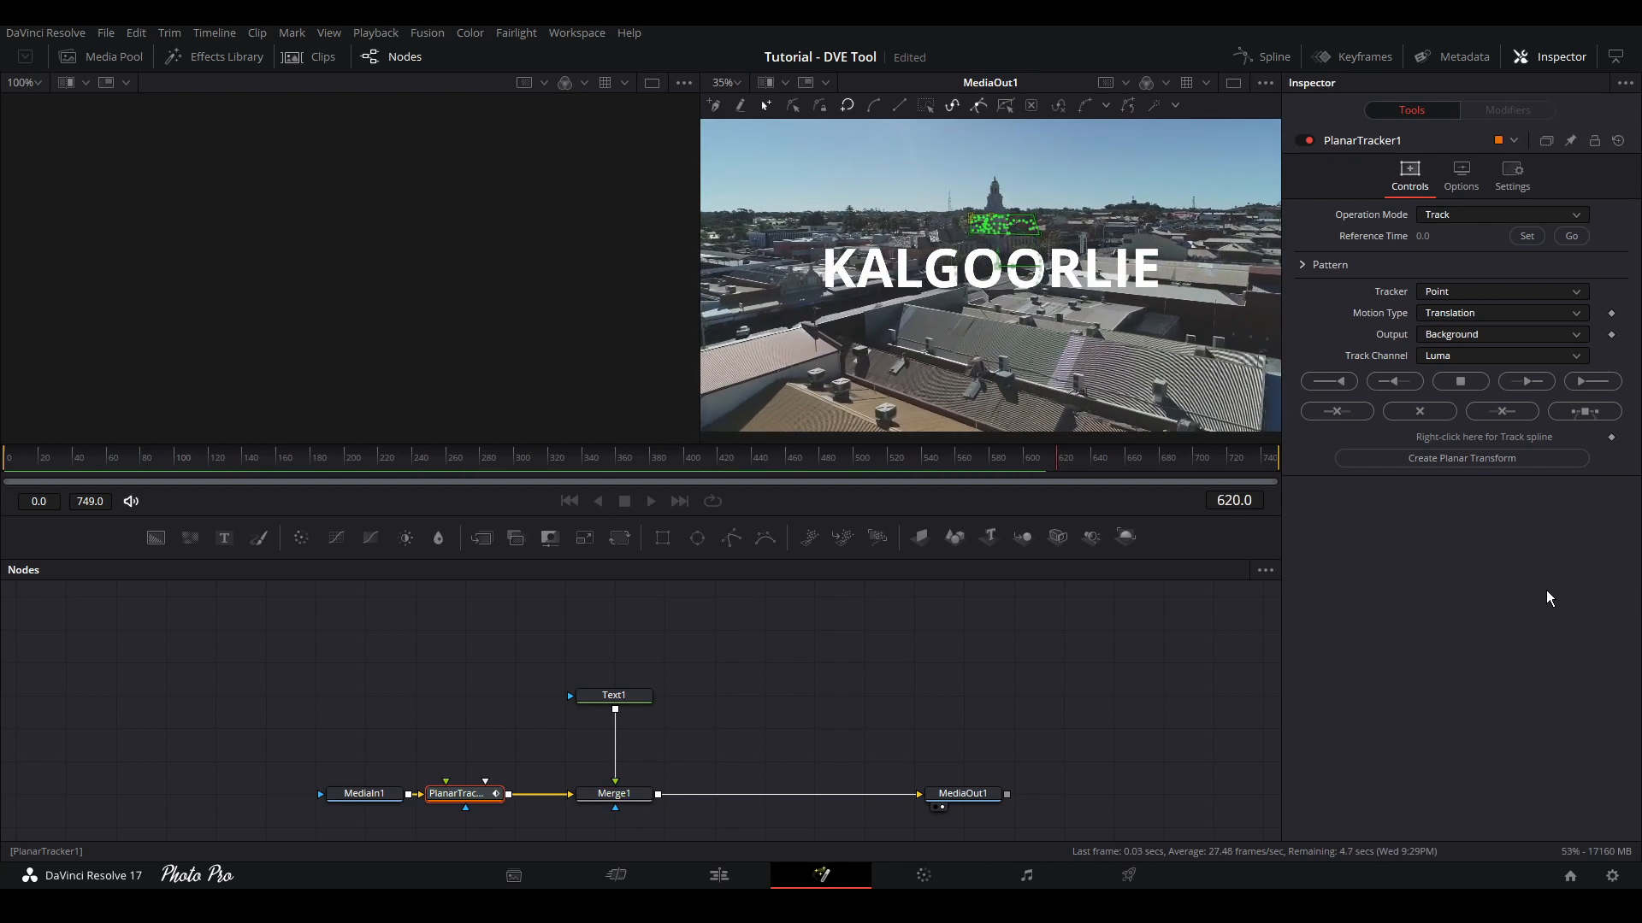
# Create a Planar Transform at the reference frame, insert it between Text1 and Merge1, and detach the Planar Tracker
pyautogui.click(1571, 236)
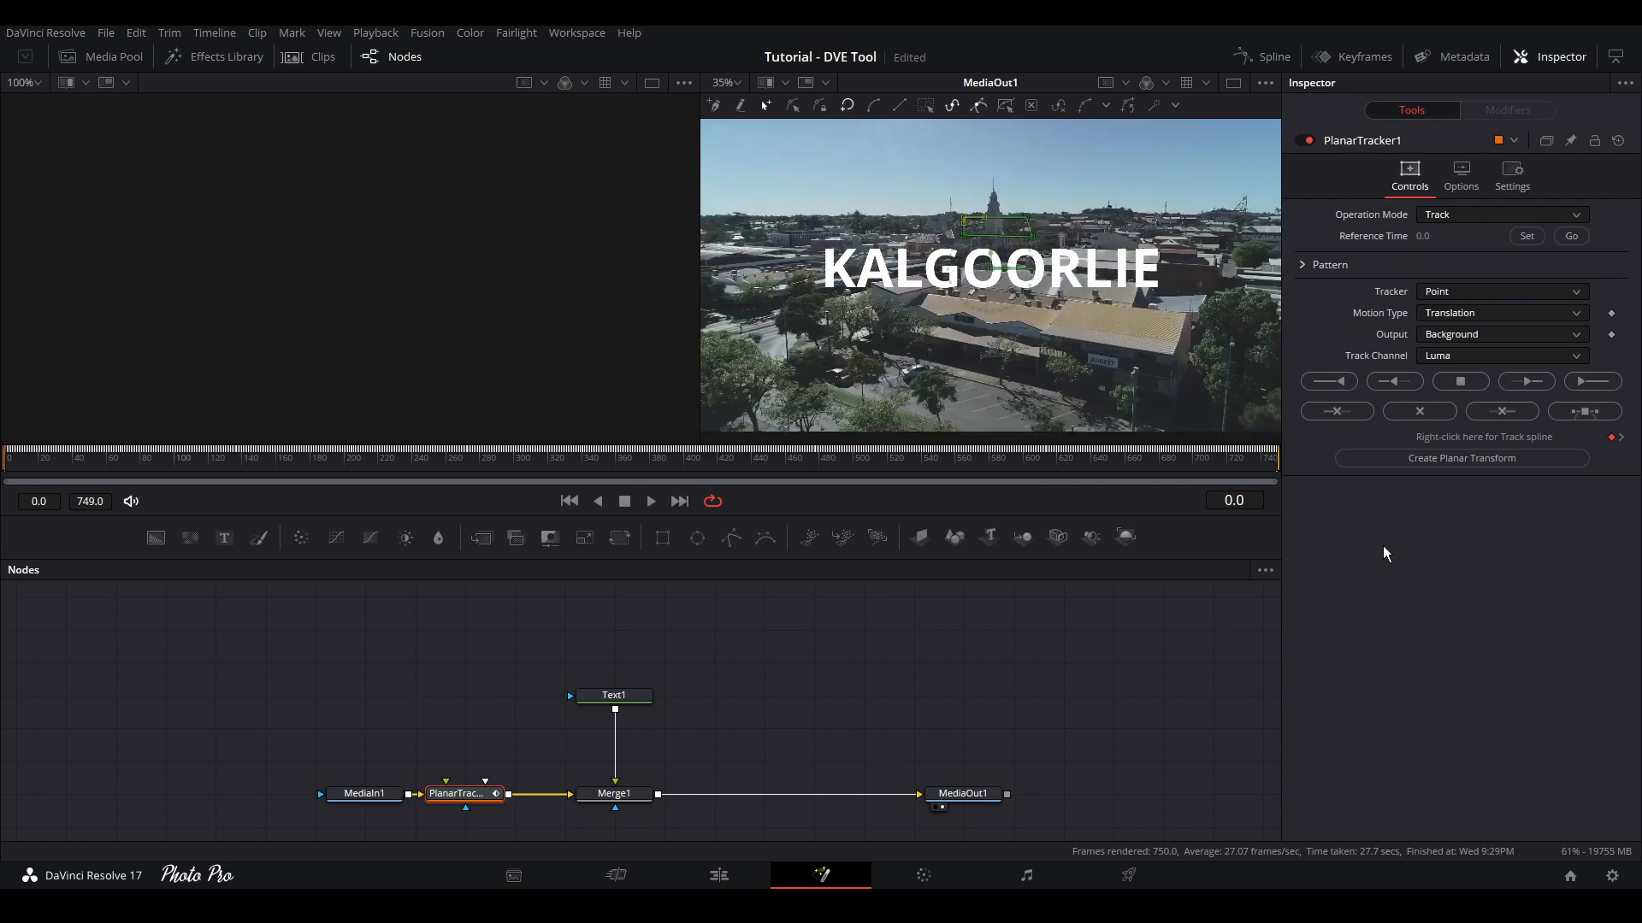
pyautogui.click(1451, 459)
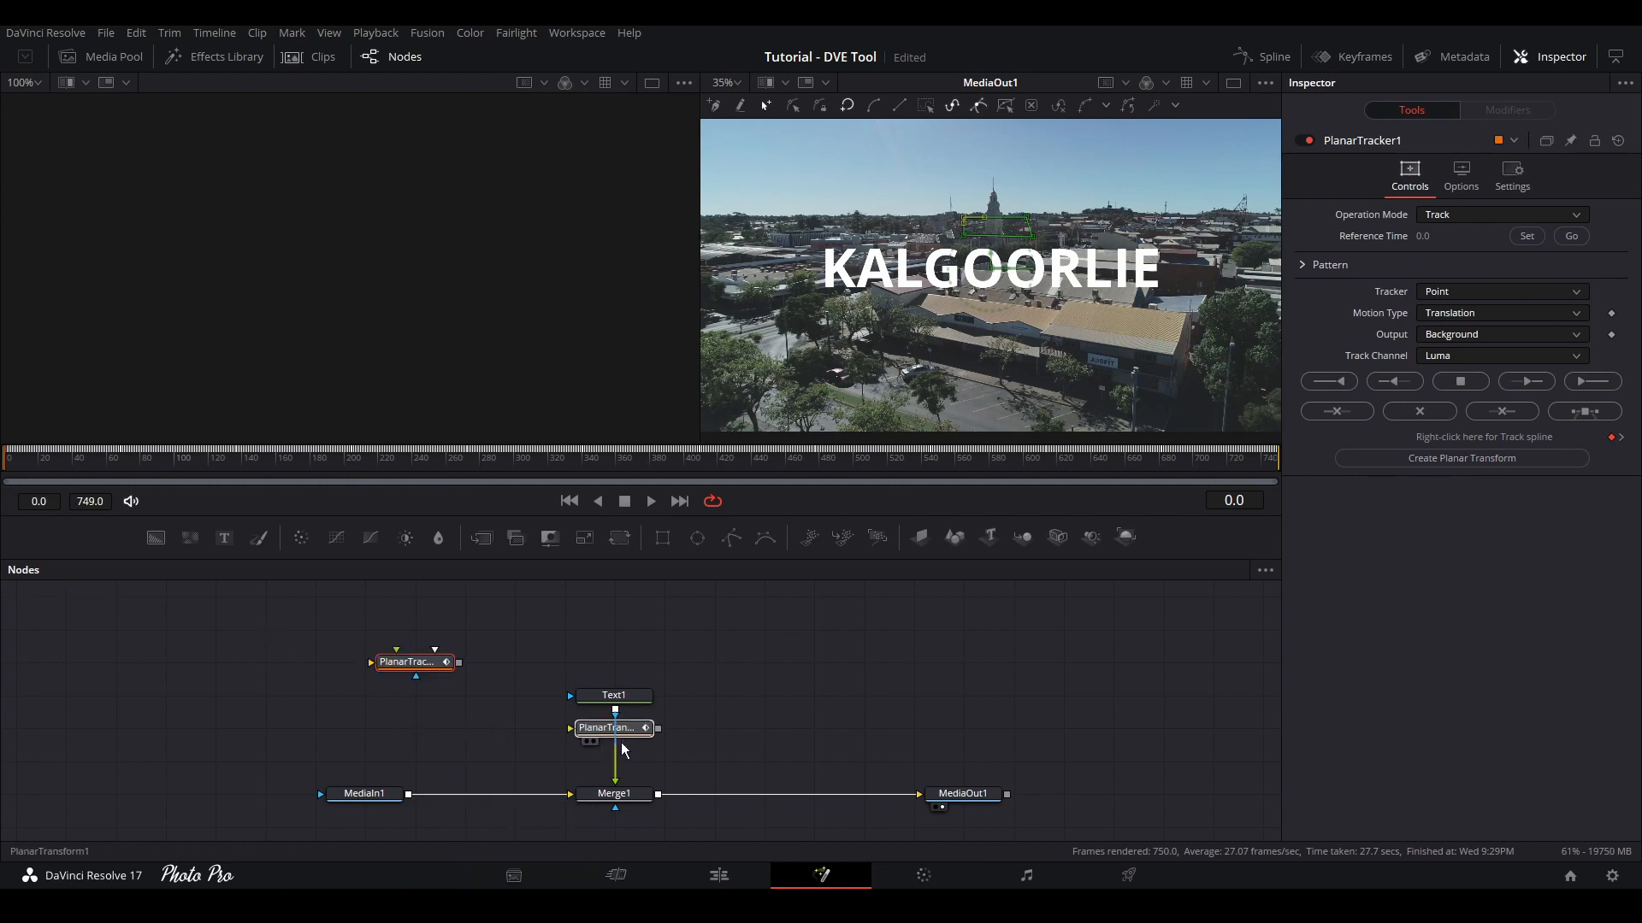
pyautogui.moveTo(607, 732)
pyautogui.mouseDown()
pyautogui.moveTo(657, 735)
pyautogui.moveTo(617, 742)
pyautogui.mouseUp()
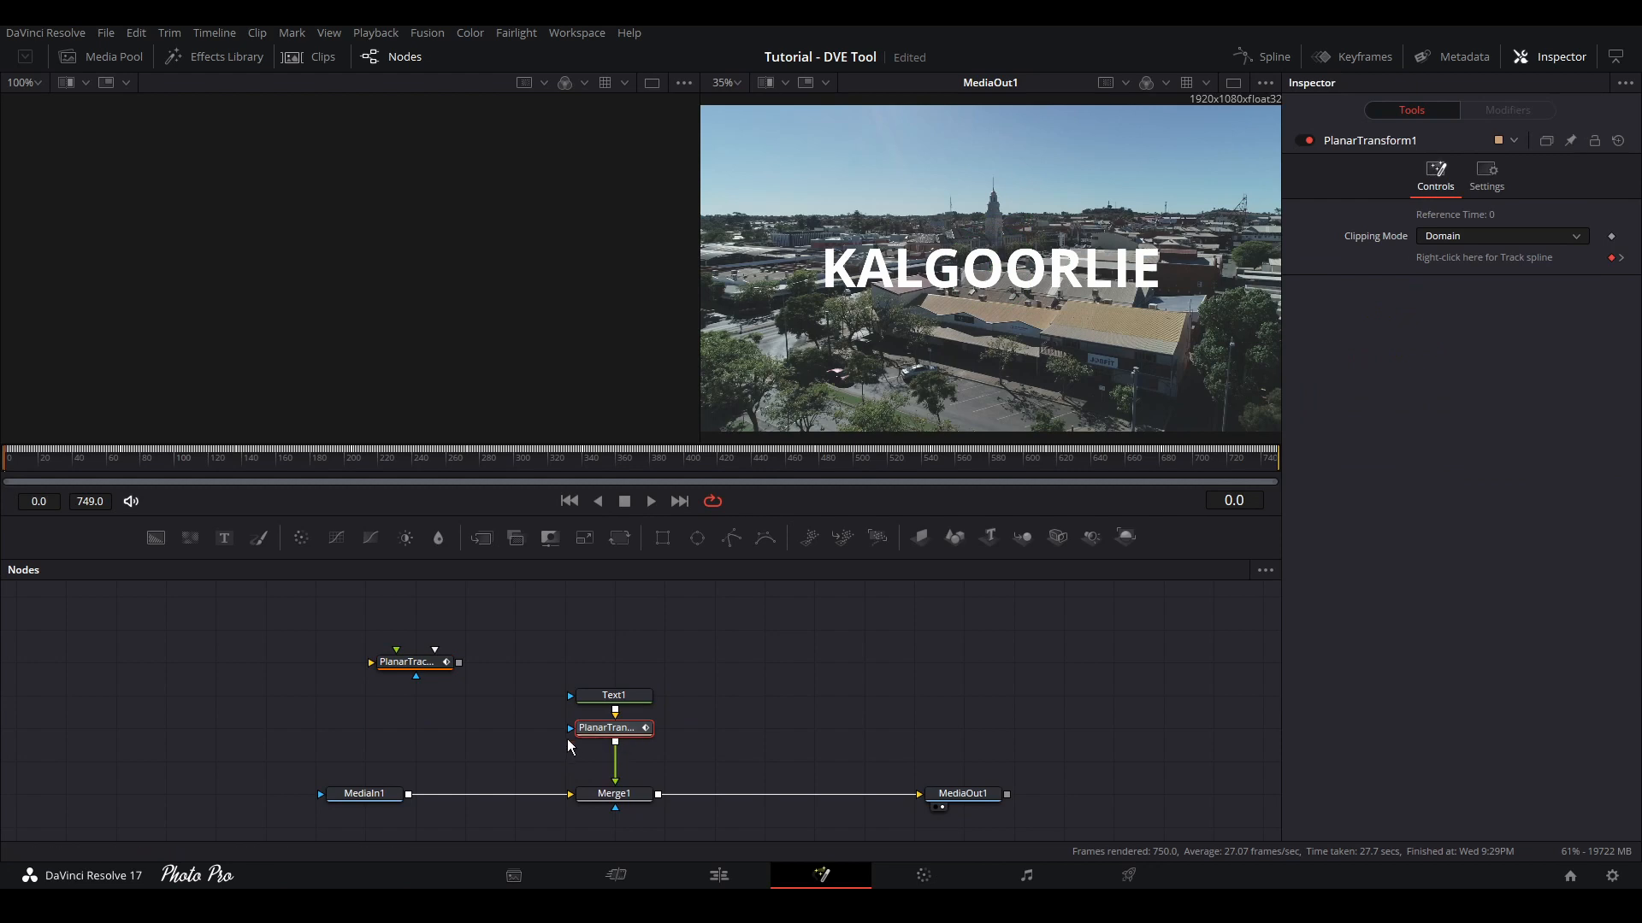
# Play the composition to check how the tracked title follows the footage, and return to frame 0
pyautogui.click(613, 703)
pyautogui.click(614, 729)
pyautogui.press('space')
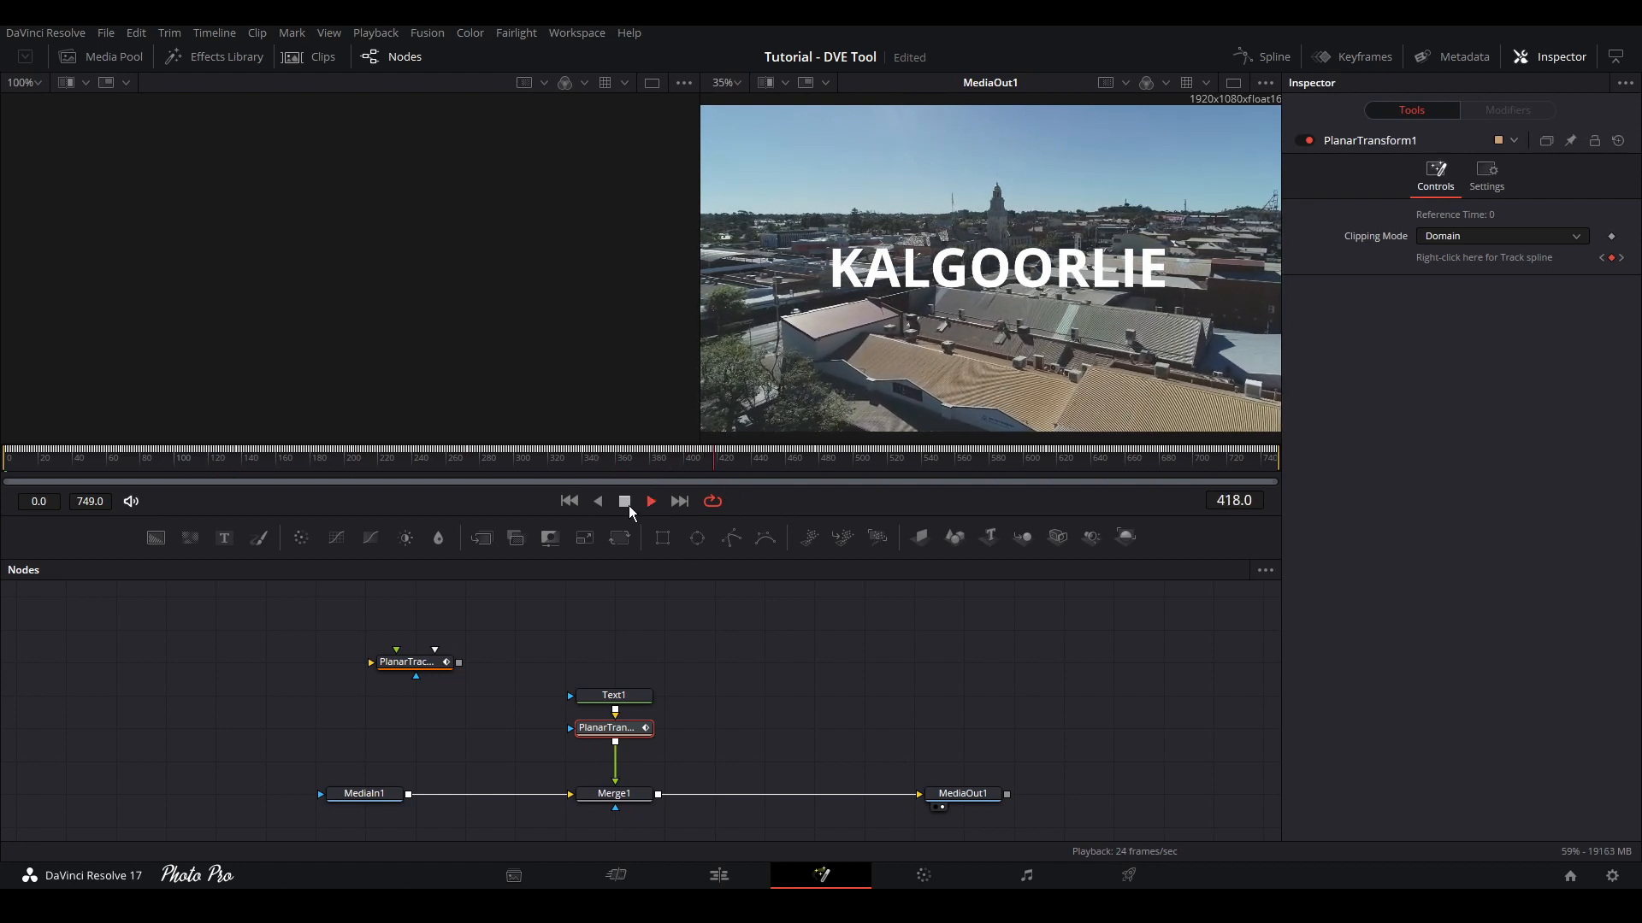
pyautogui.click(626, 502)
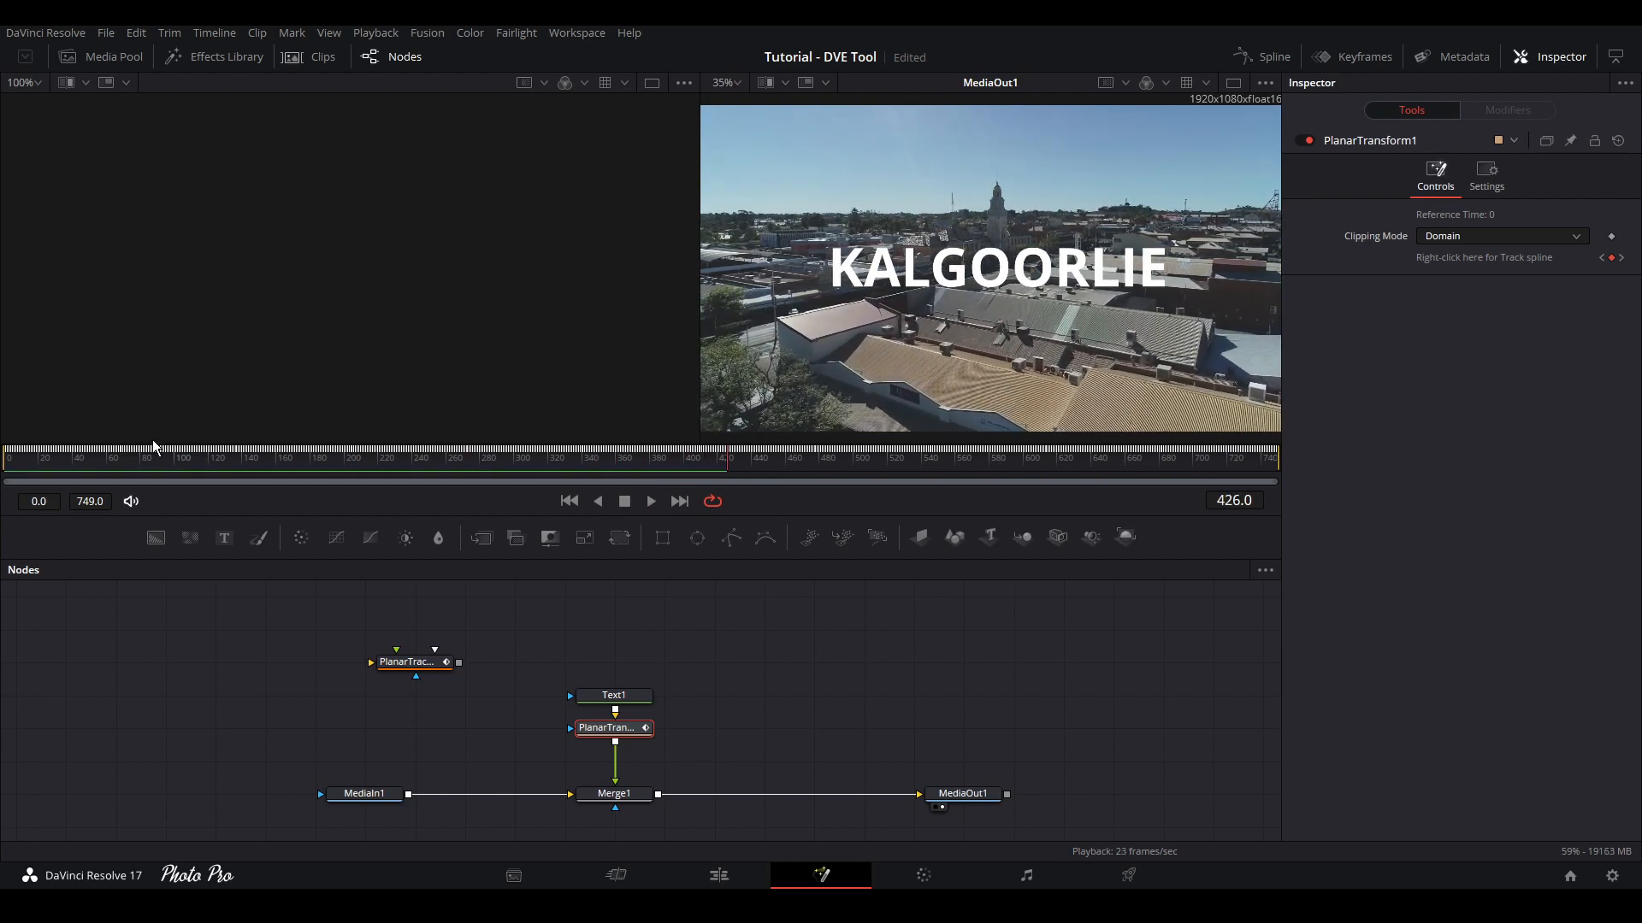
pyautogui.click(568, 503)
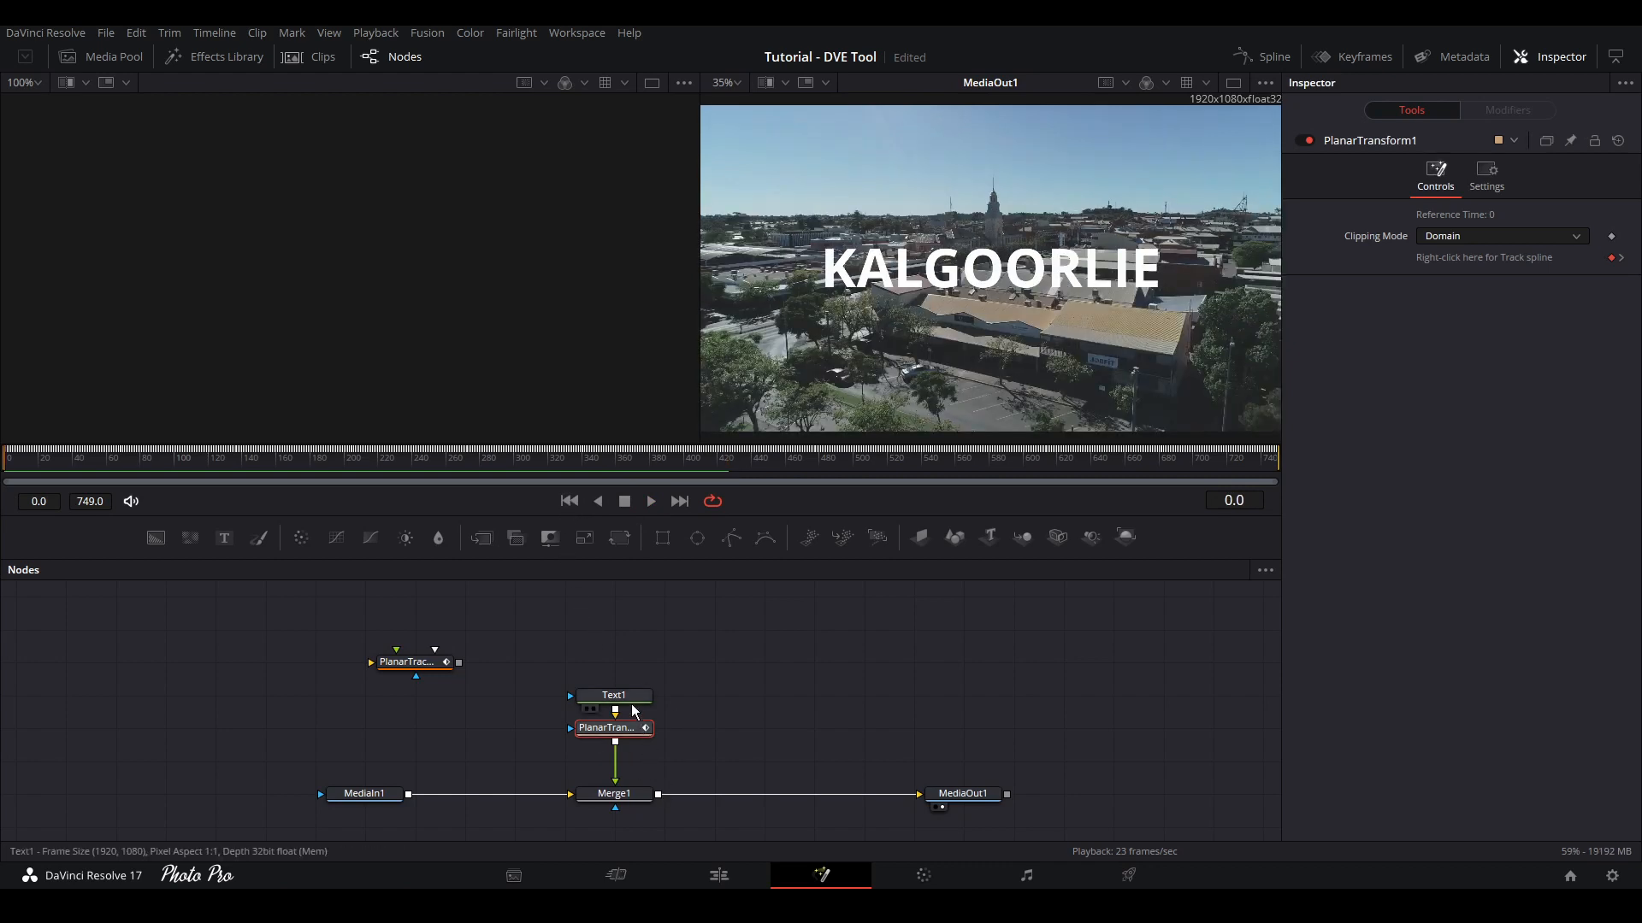
# Move Text1 higher and insert a DVE node between it and the Planar Transform
pyautogui.moveTo(634, 710); pyautogui.dragTo(634, 677)
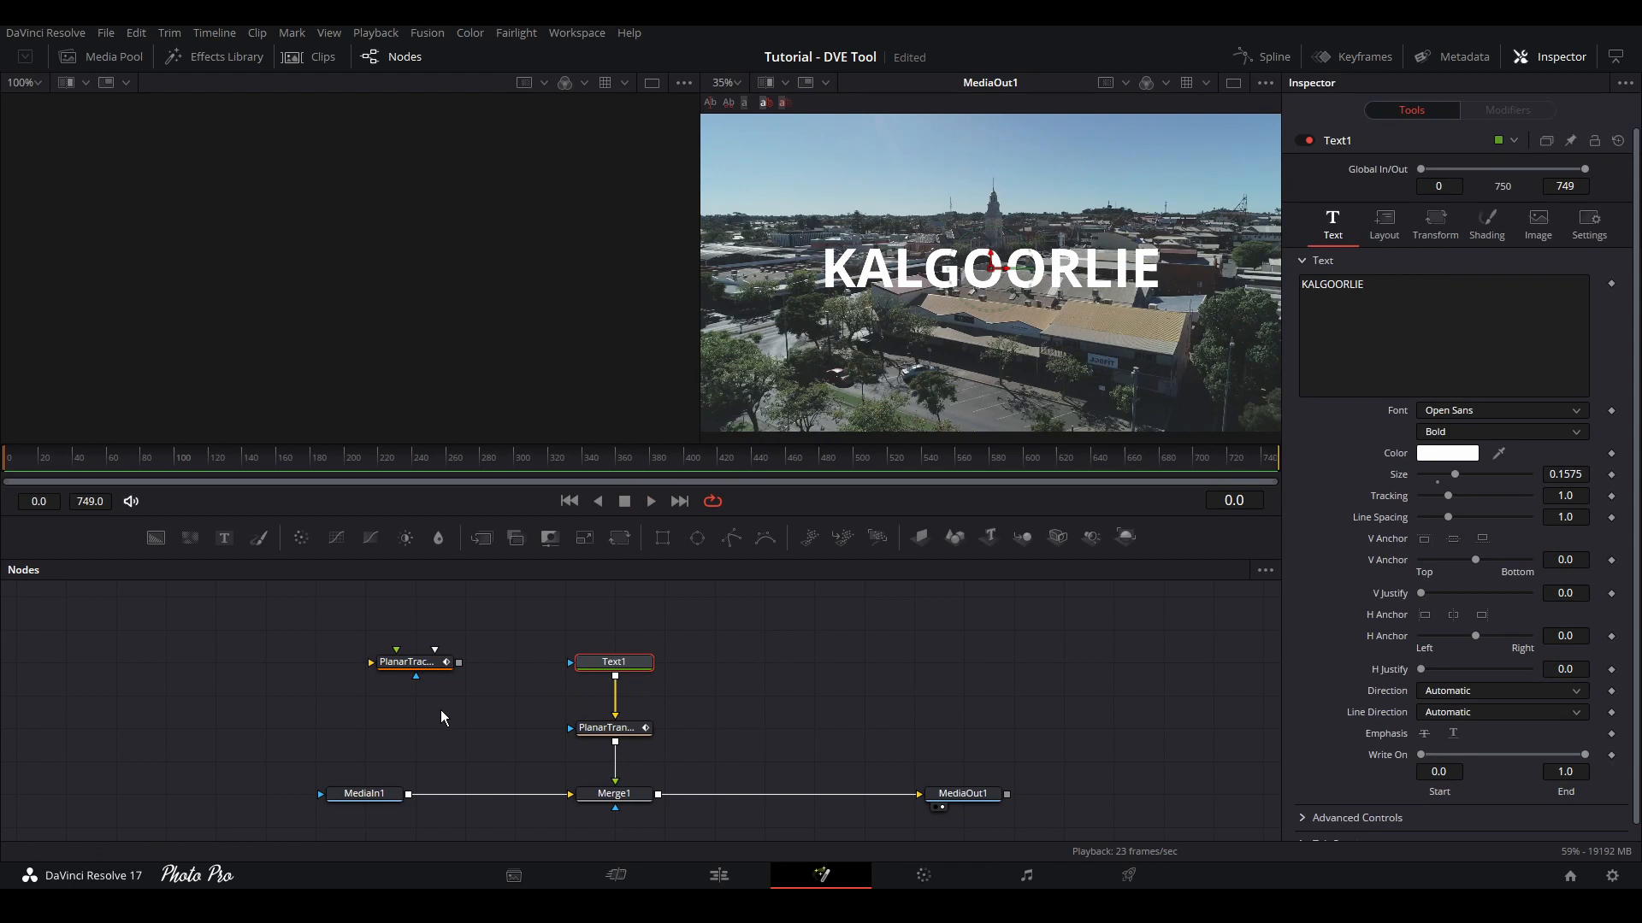
pyautogui.hotkey('shift', 'space')
pyautogui.write('PLAN')
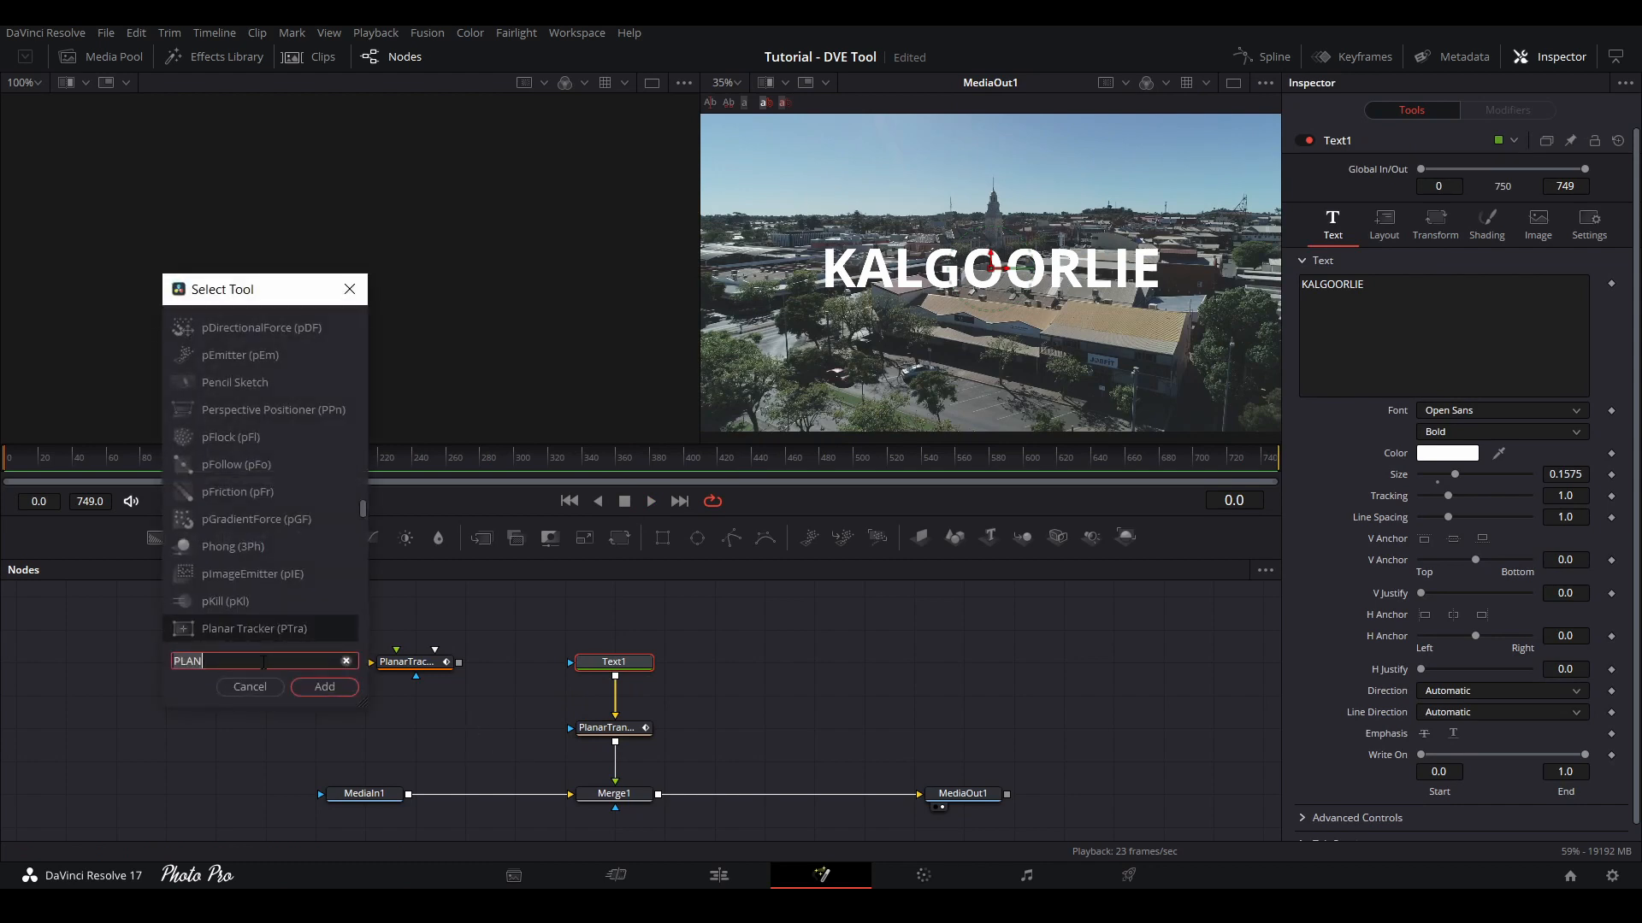
pyautogui.press('BackSpace')
pyautogui.press('BackSpace')
pyautogui.press('BackSpace')
pyautogui.press('BackSpace')
pyautogui.write('DV')
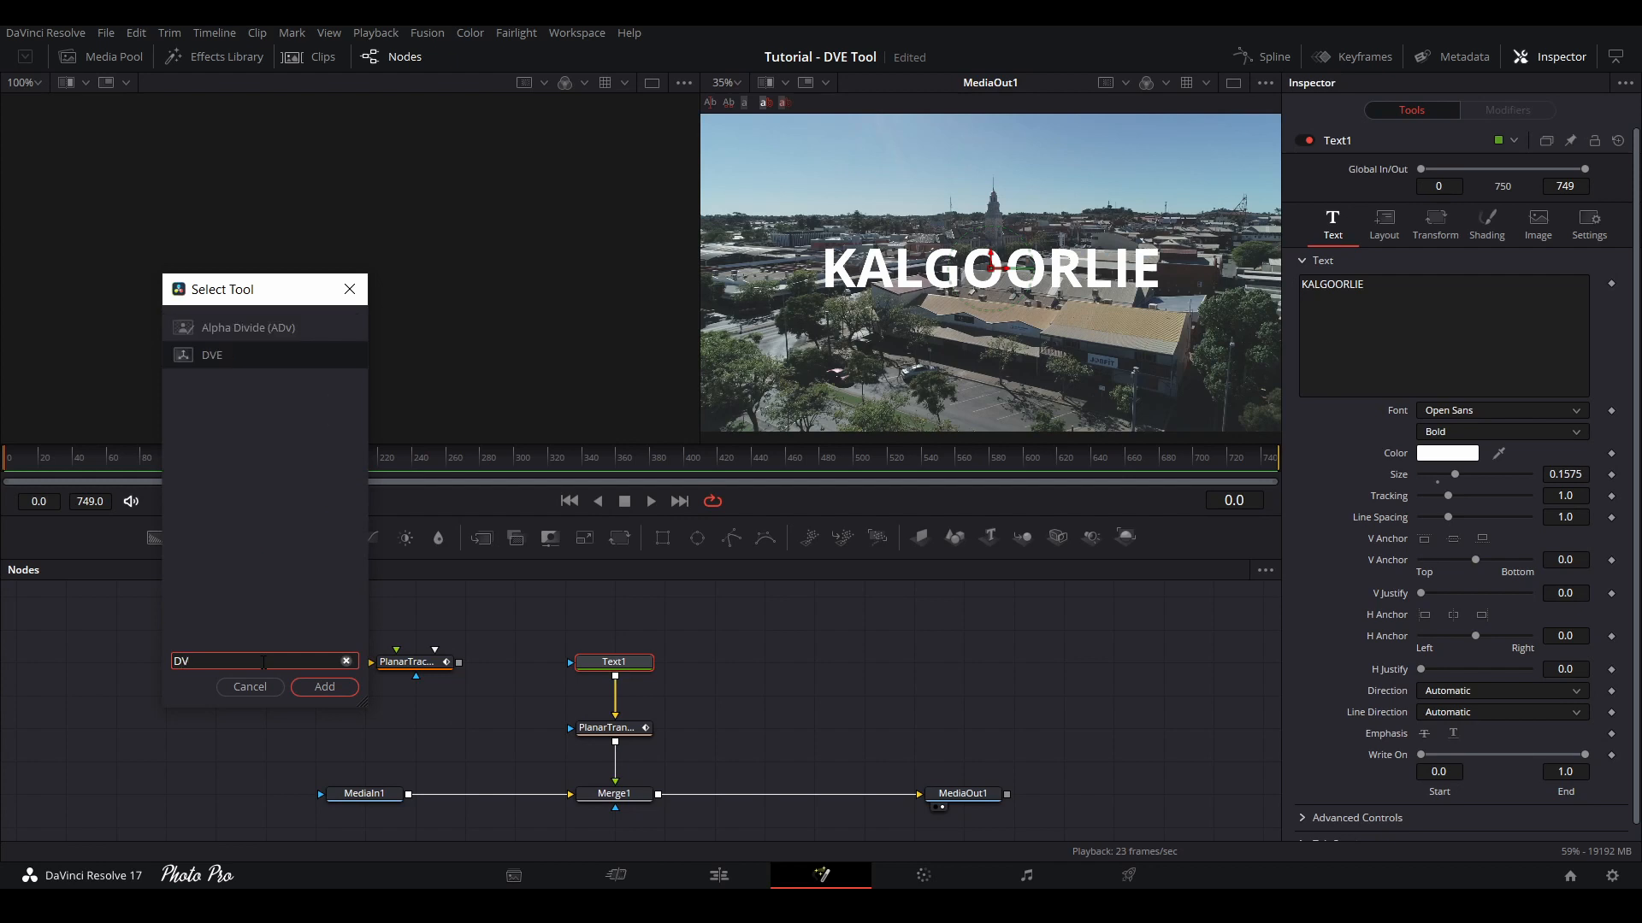
pyautogui.write('E')
pyautogui.press('Return')
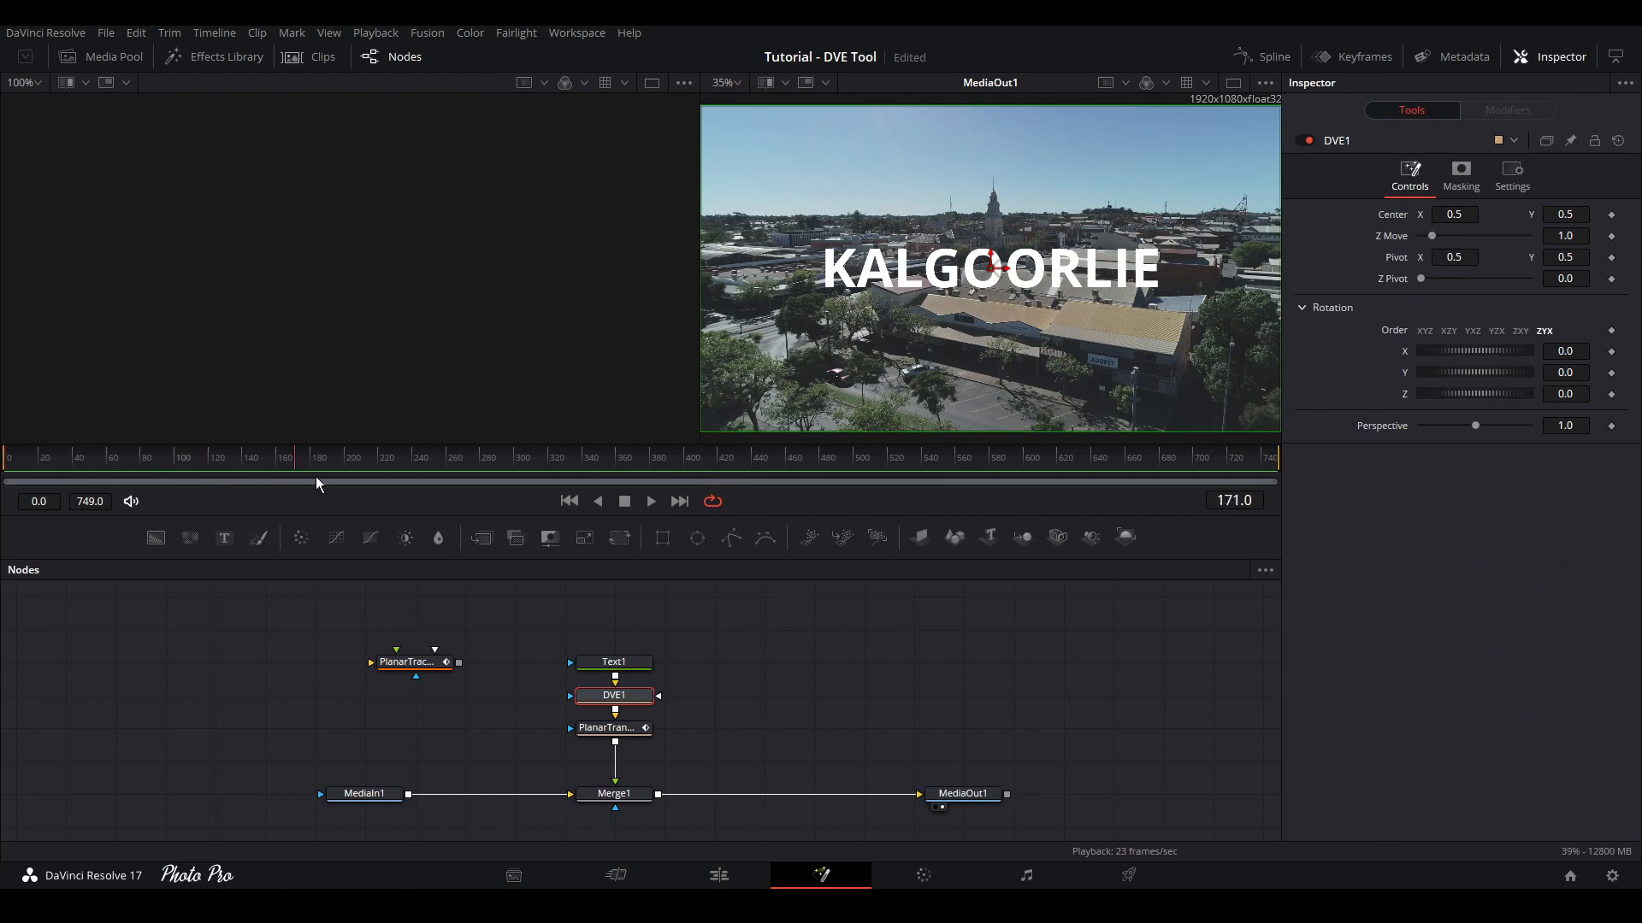
# Keyframe the DVE's Z Move at 1.0 on frame 201 and 0.0 on frame 239, and go back to frame 5
pyautogui.moveTo(316, 484); pyautogui.dragTo(467, 476)
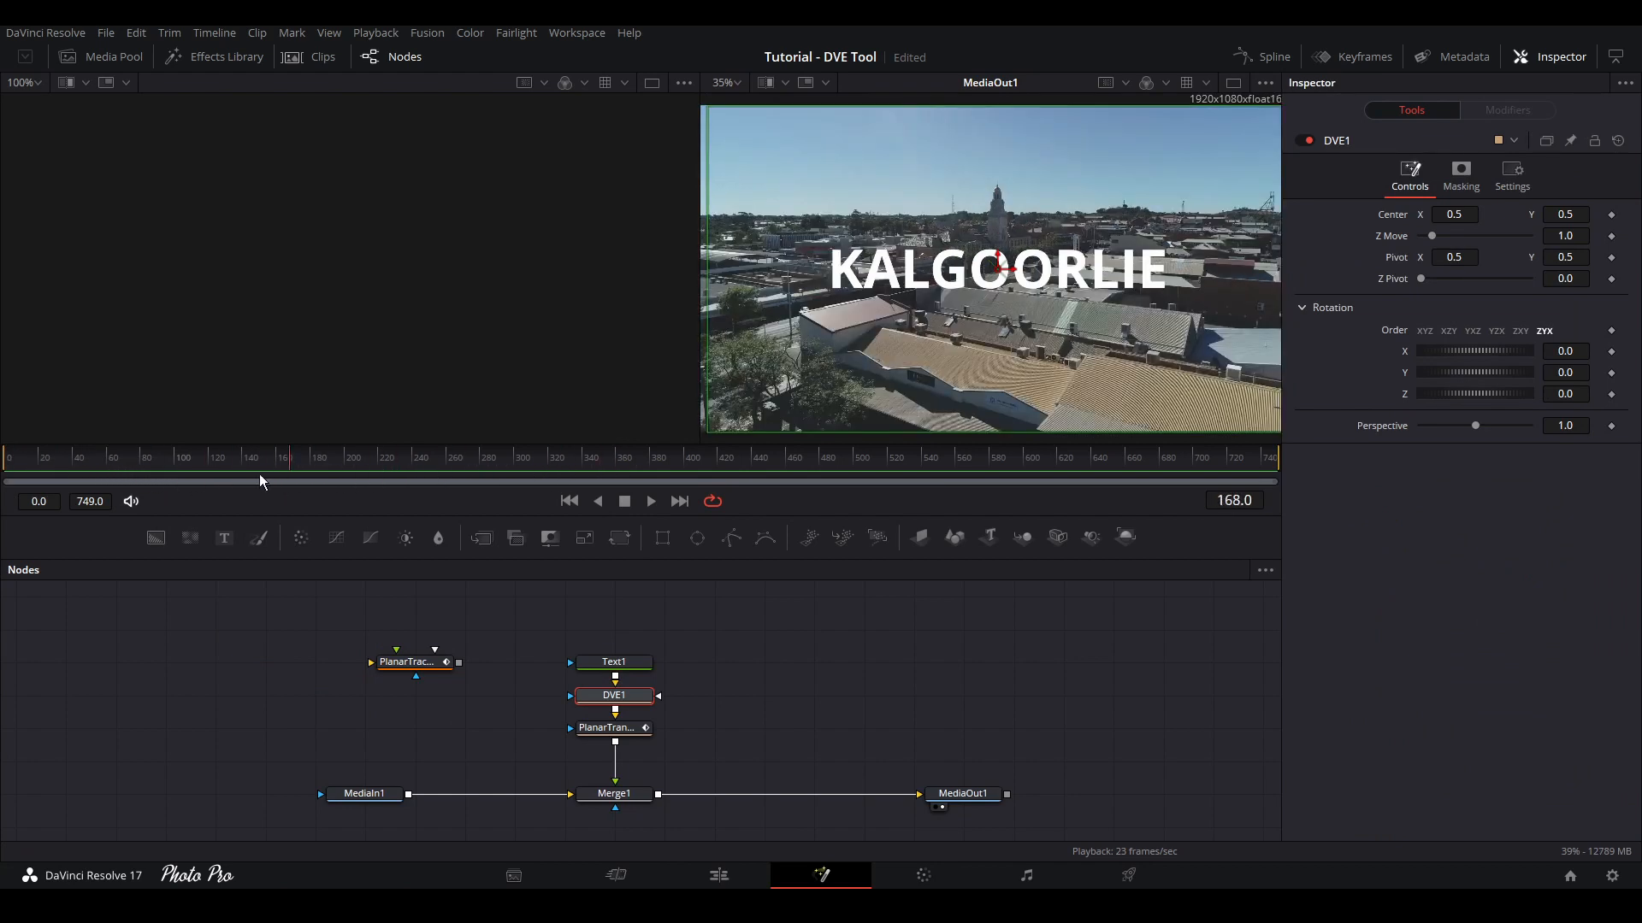
pyautogui.moveTo(261, 482); pyautogui.dragTo(101, 476)
pyautogui.moveTo(218, 480); pyautogui.dragTo(347, 467)
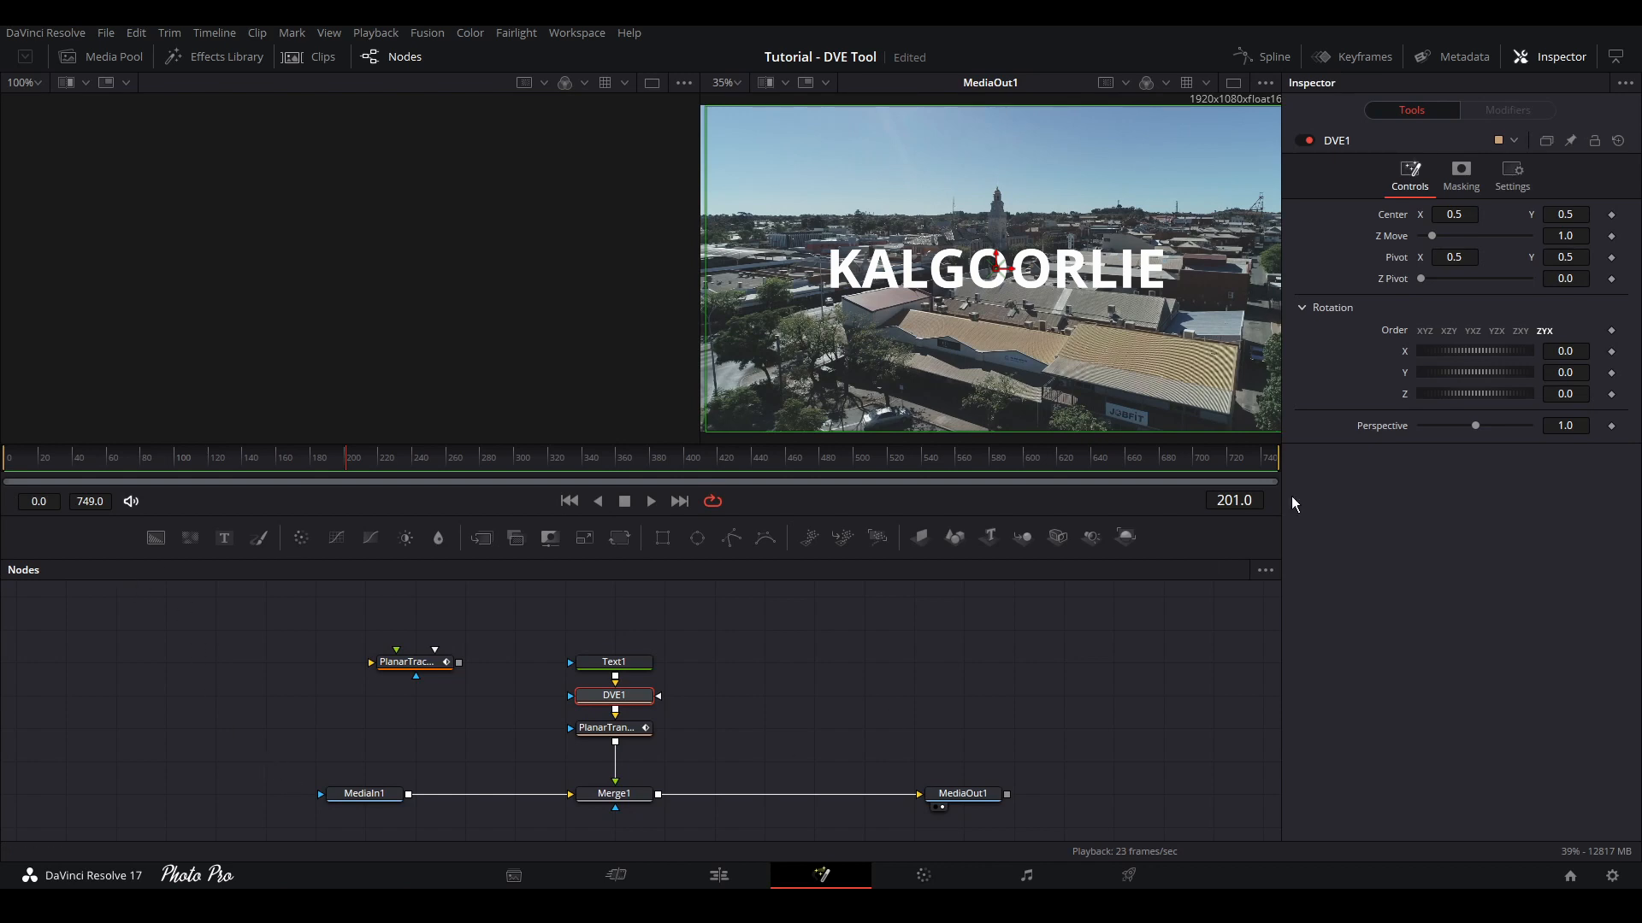
pyautogui.click(1612, 237)
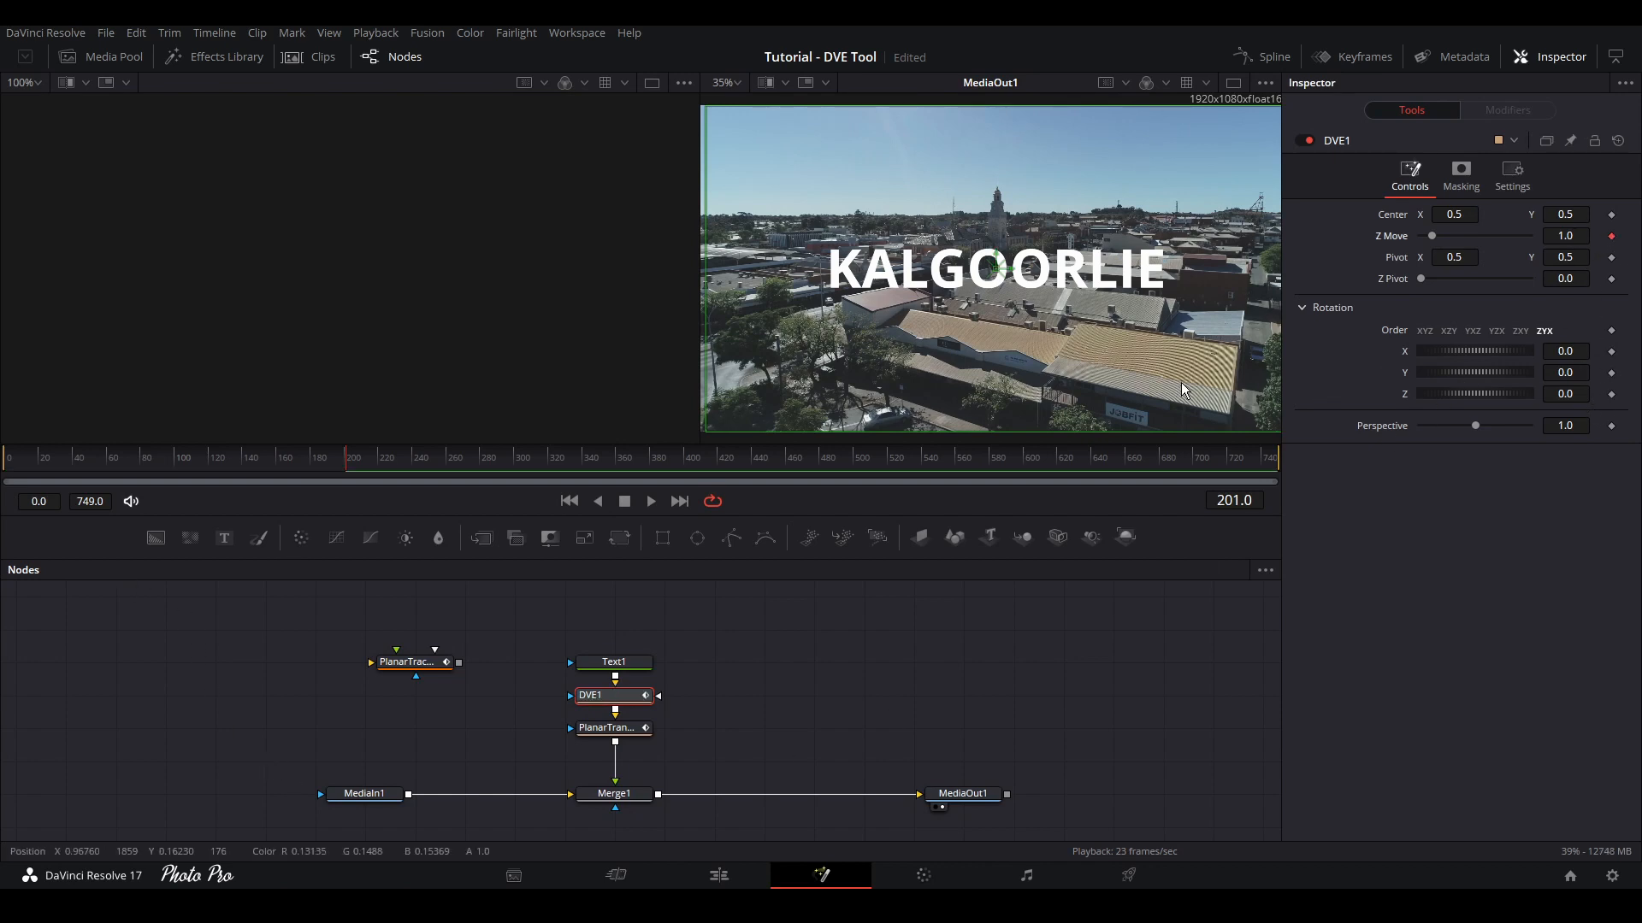
pyautogui.click(411, 458)
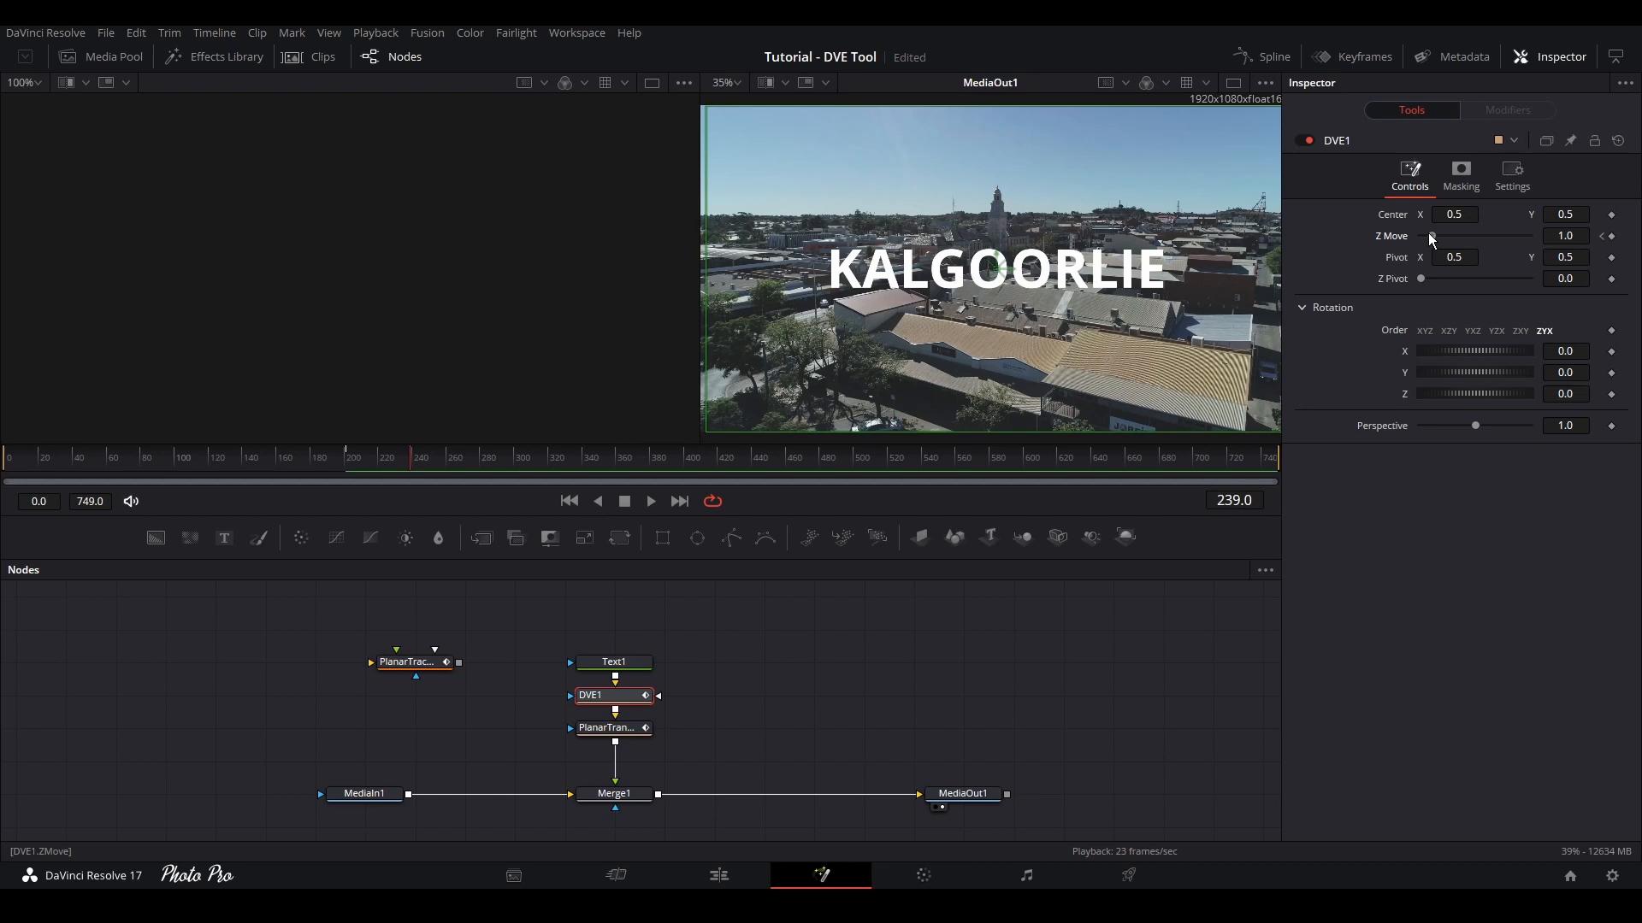
pyautogui.moveTo(1432, 240); pyautogui.dragTo(1422, 241)
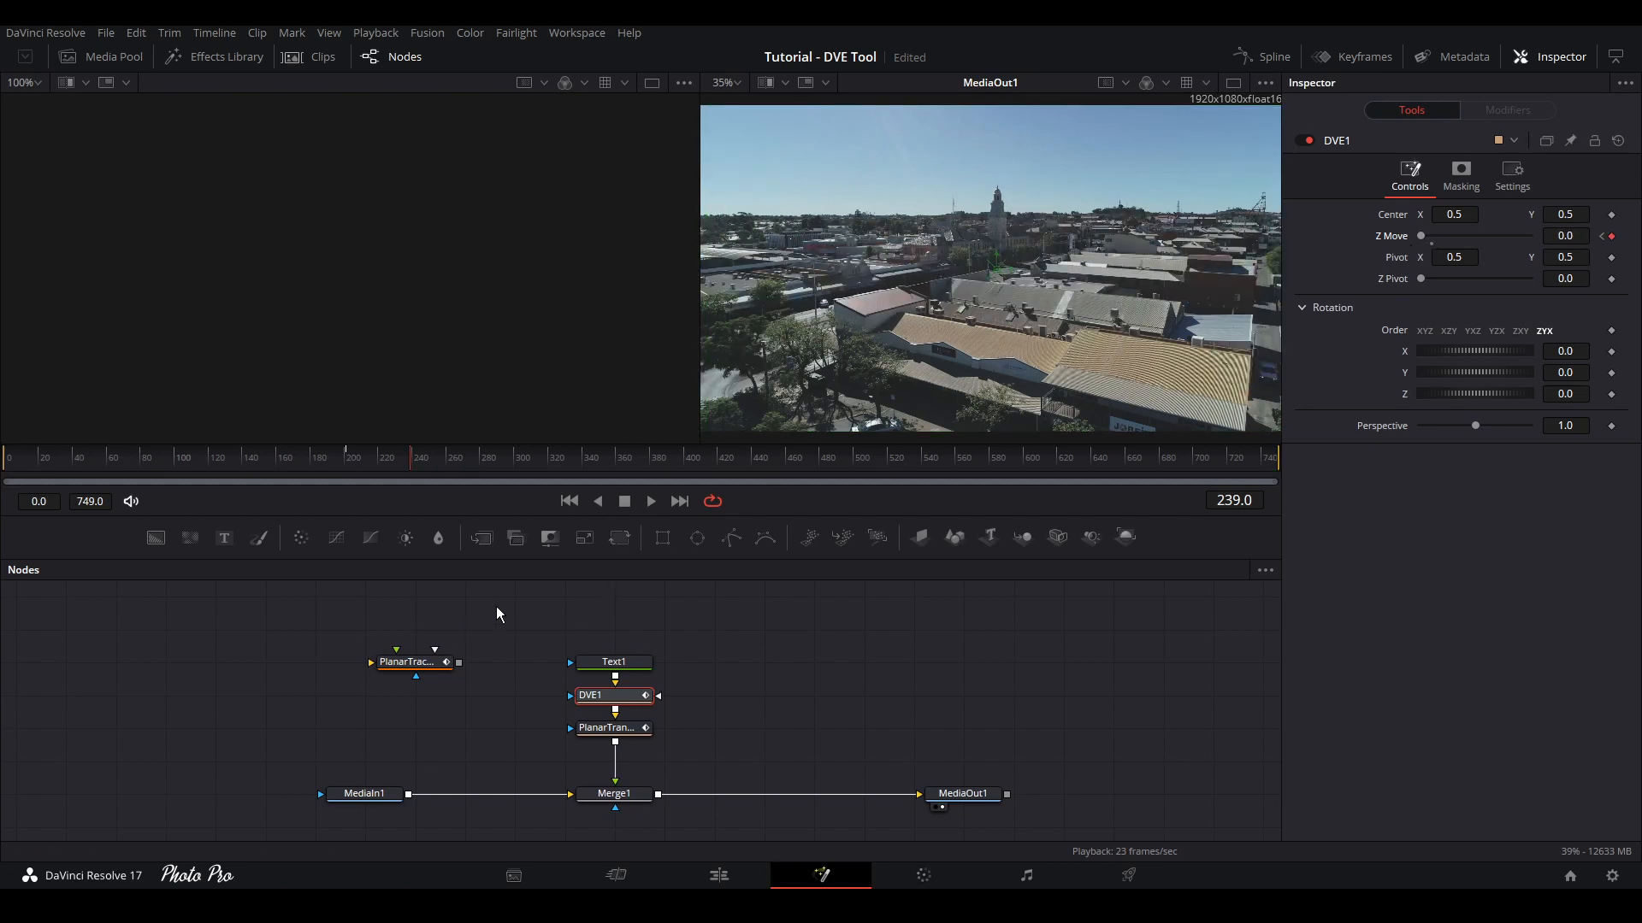
pyautogui.click(14, 474)
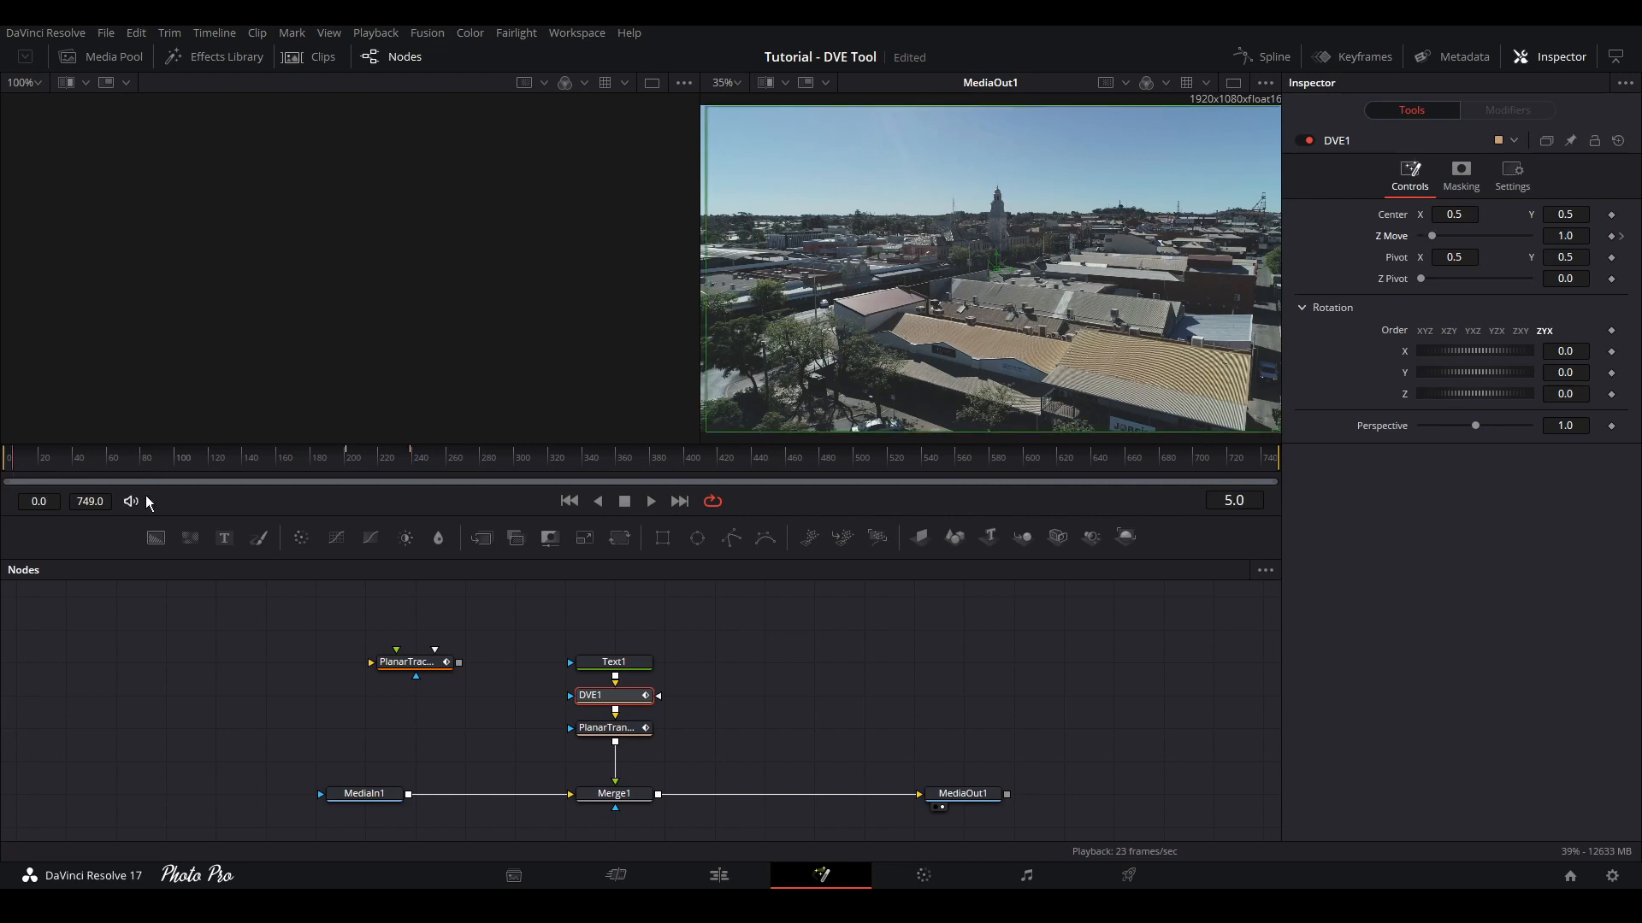
# Play the composition to check the title's Z Move animation, and scrub from frame 209 to frame 241
pyautogui.click(651, 501)
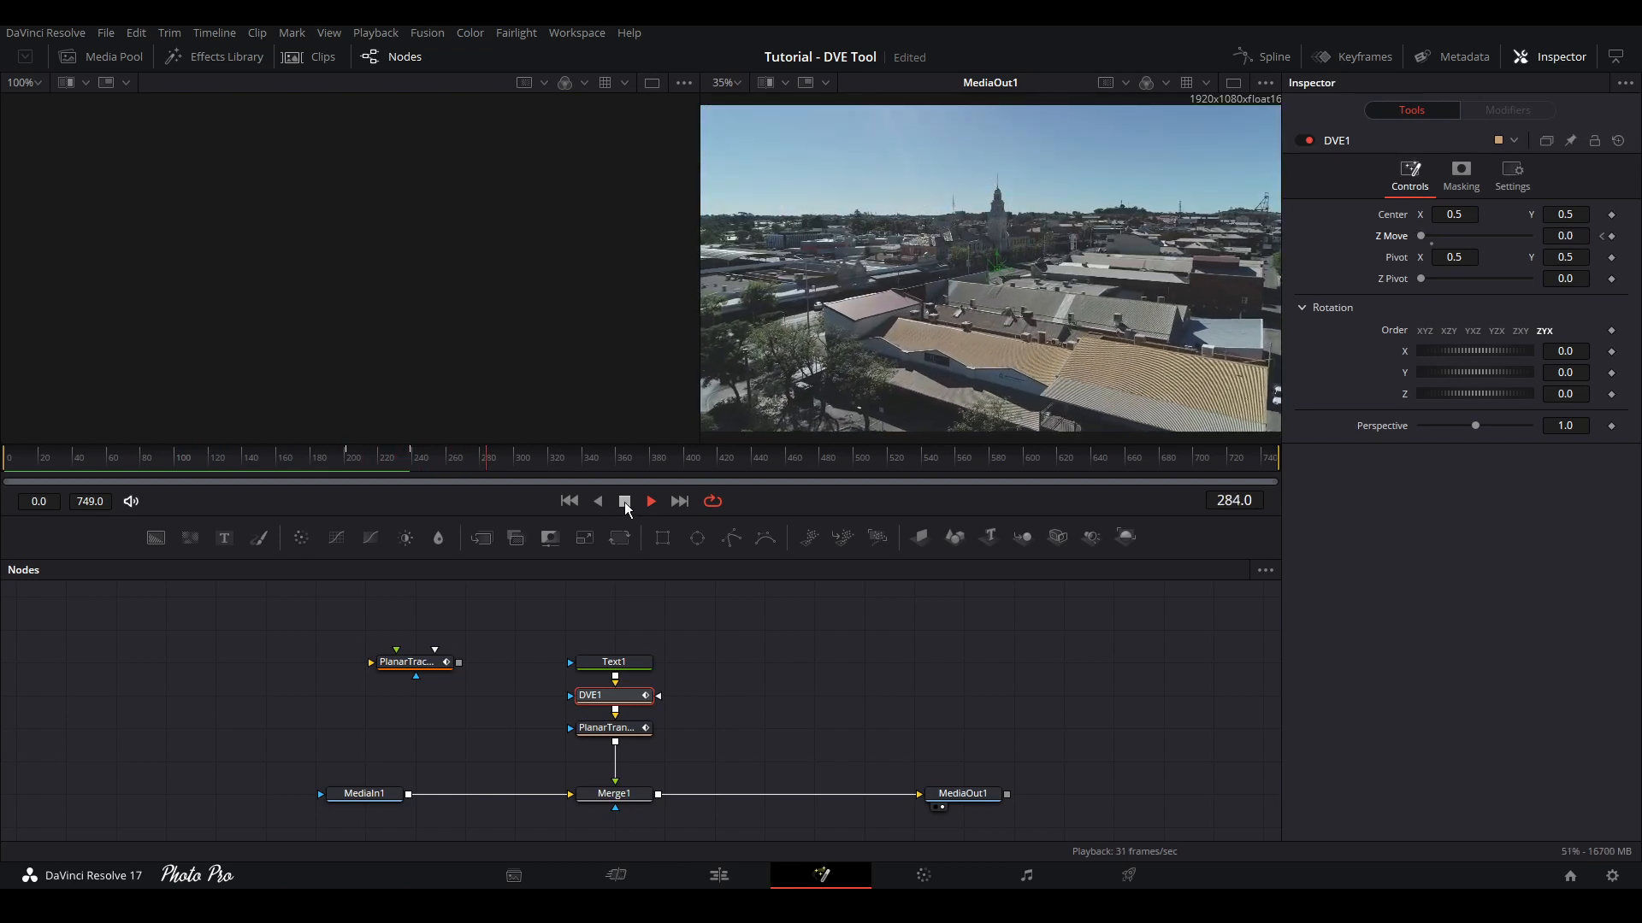
pyautogui.click(624, 501)
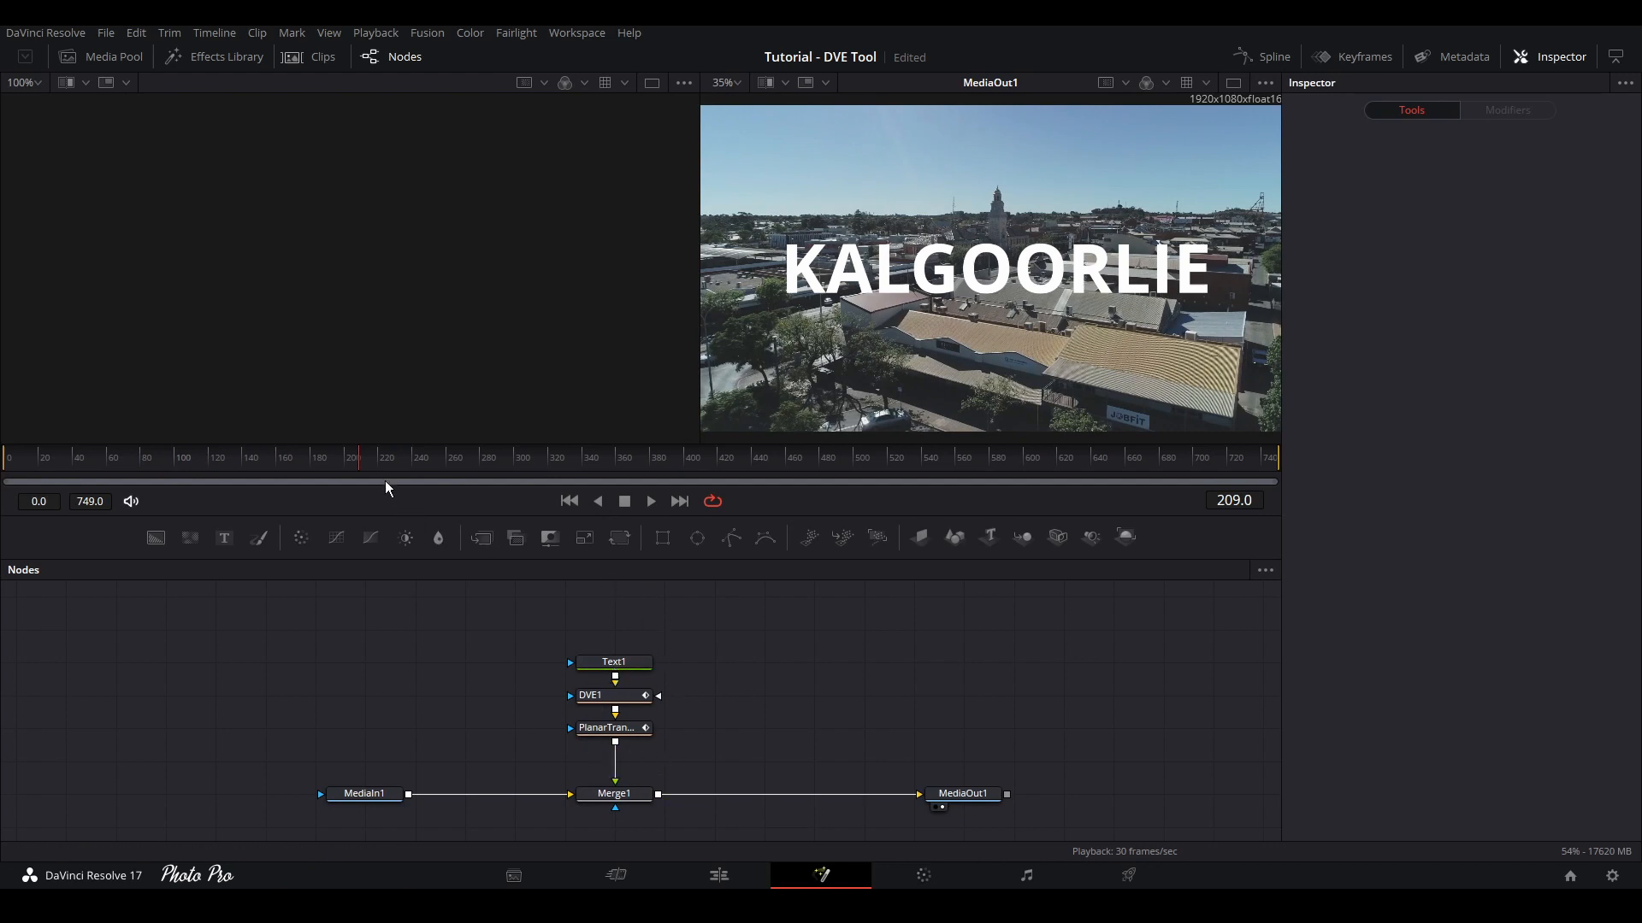
pyautogui.moveTo(358, 460); pyautogui.dragTo(413, 472)
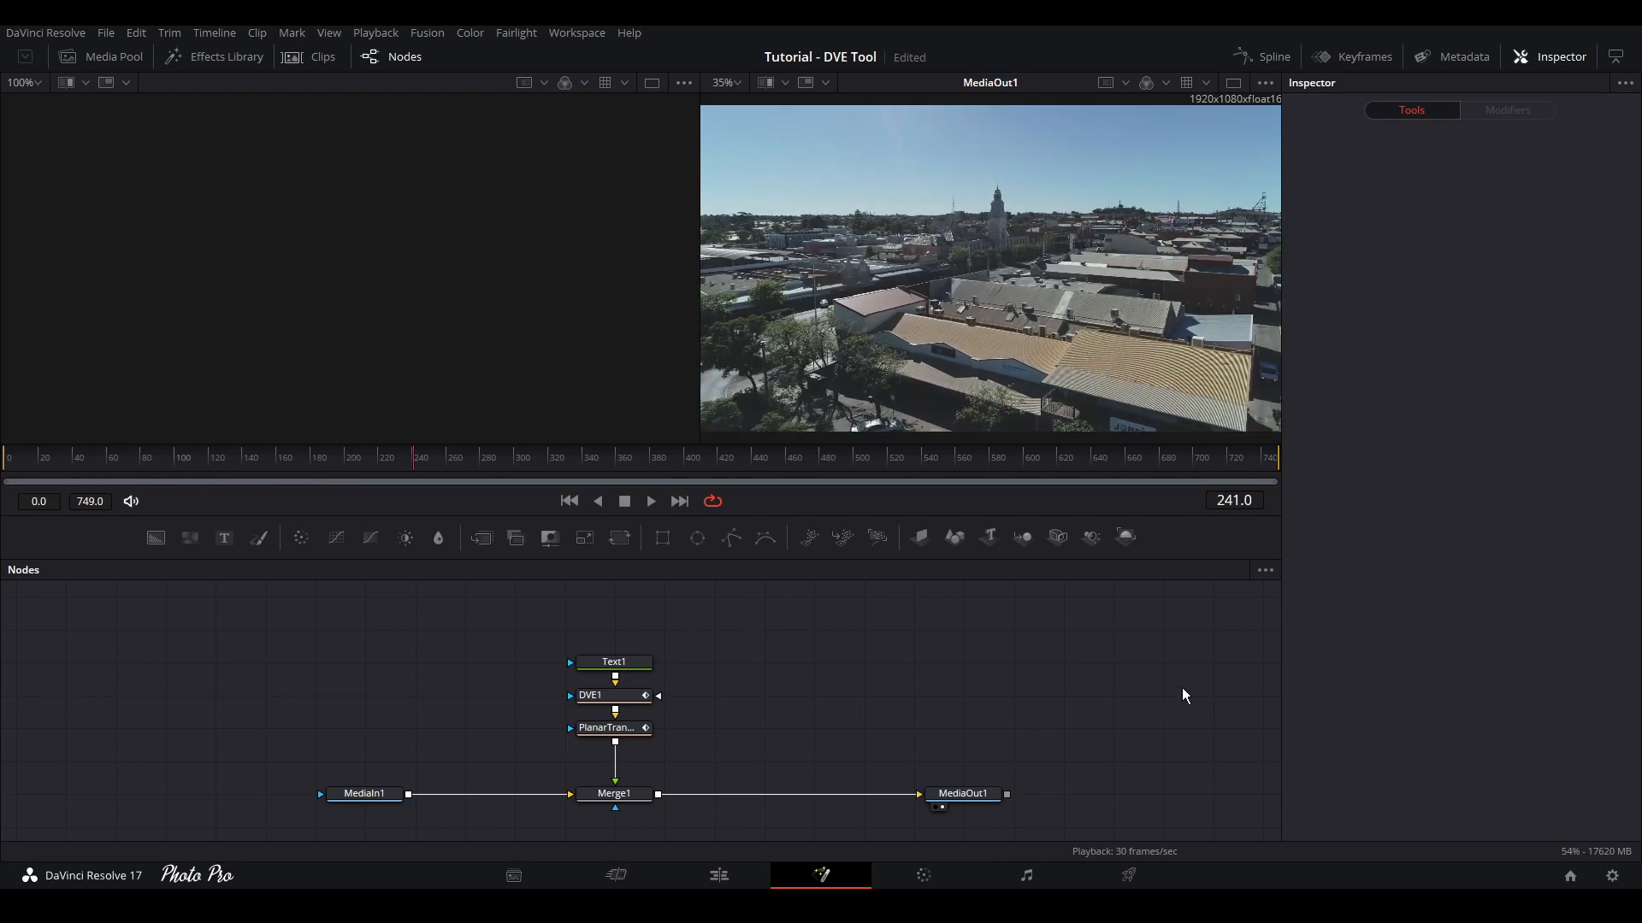
# Return to the Edit page and move Fusion Clip 1 on Video 1 directly against the end of Intro 1
pyautogui.click(719, 877)
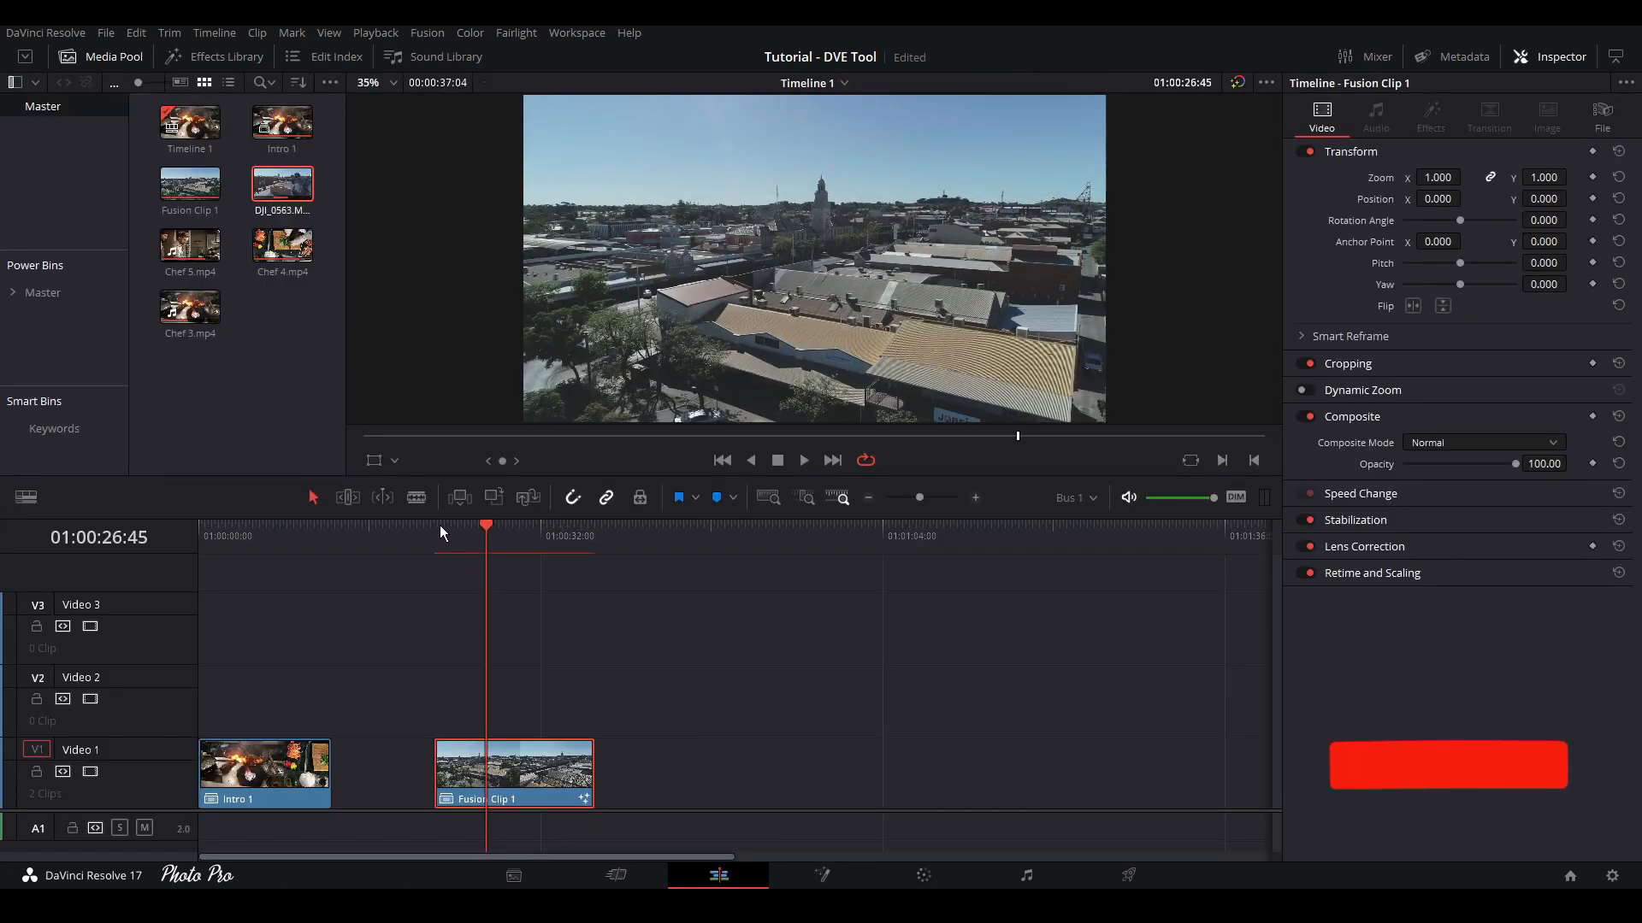
pyautogui.moveTo(517, 776); pyautogui.dragTo(439, 792)
# Play the timeline full screen from 01:00:00:00 to review both clips in sequence
pyautogui.click(201, 532)
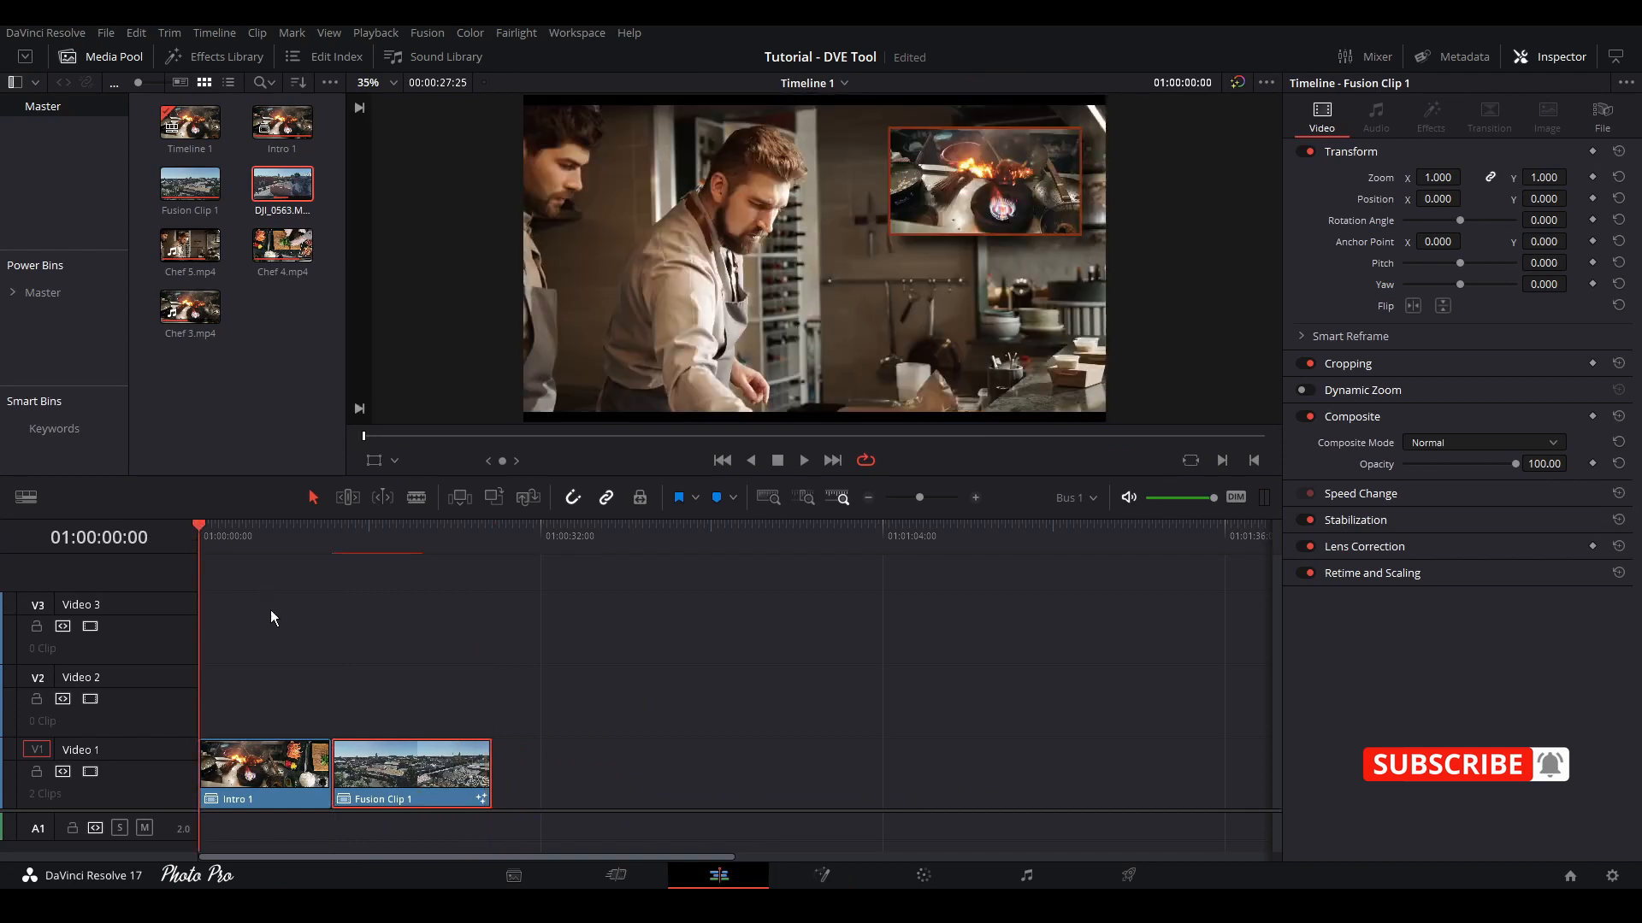
pyautogui.hotkey('ctrl', 'f')
pyautogui.press('space')
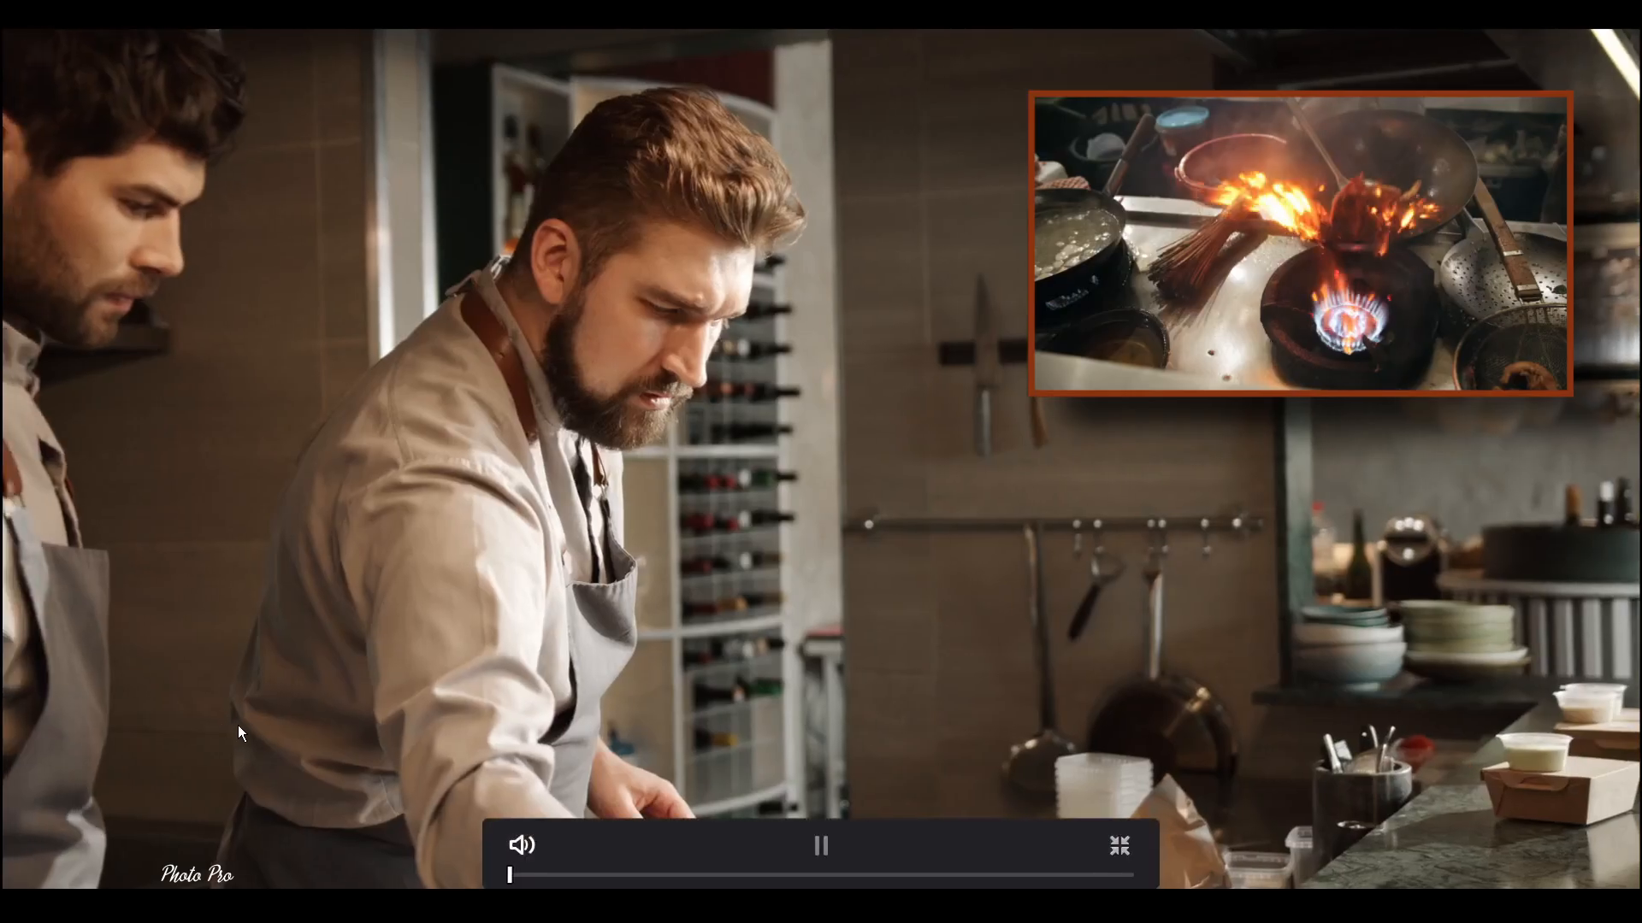